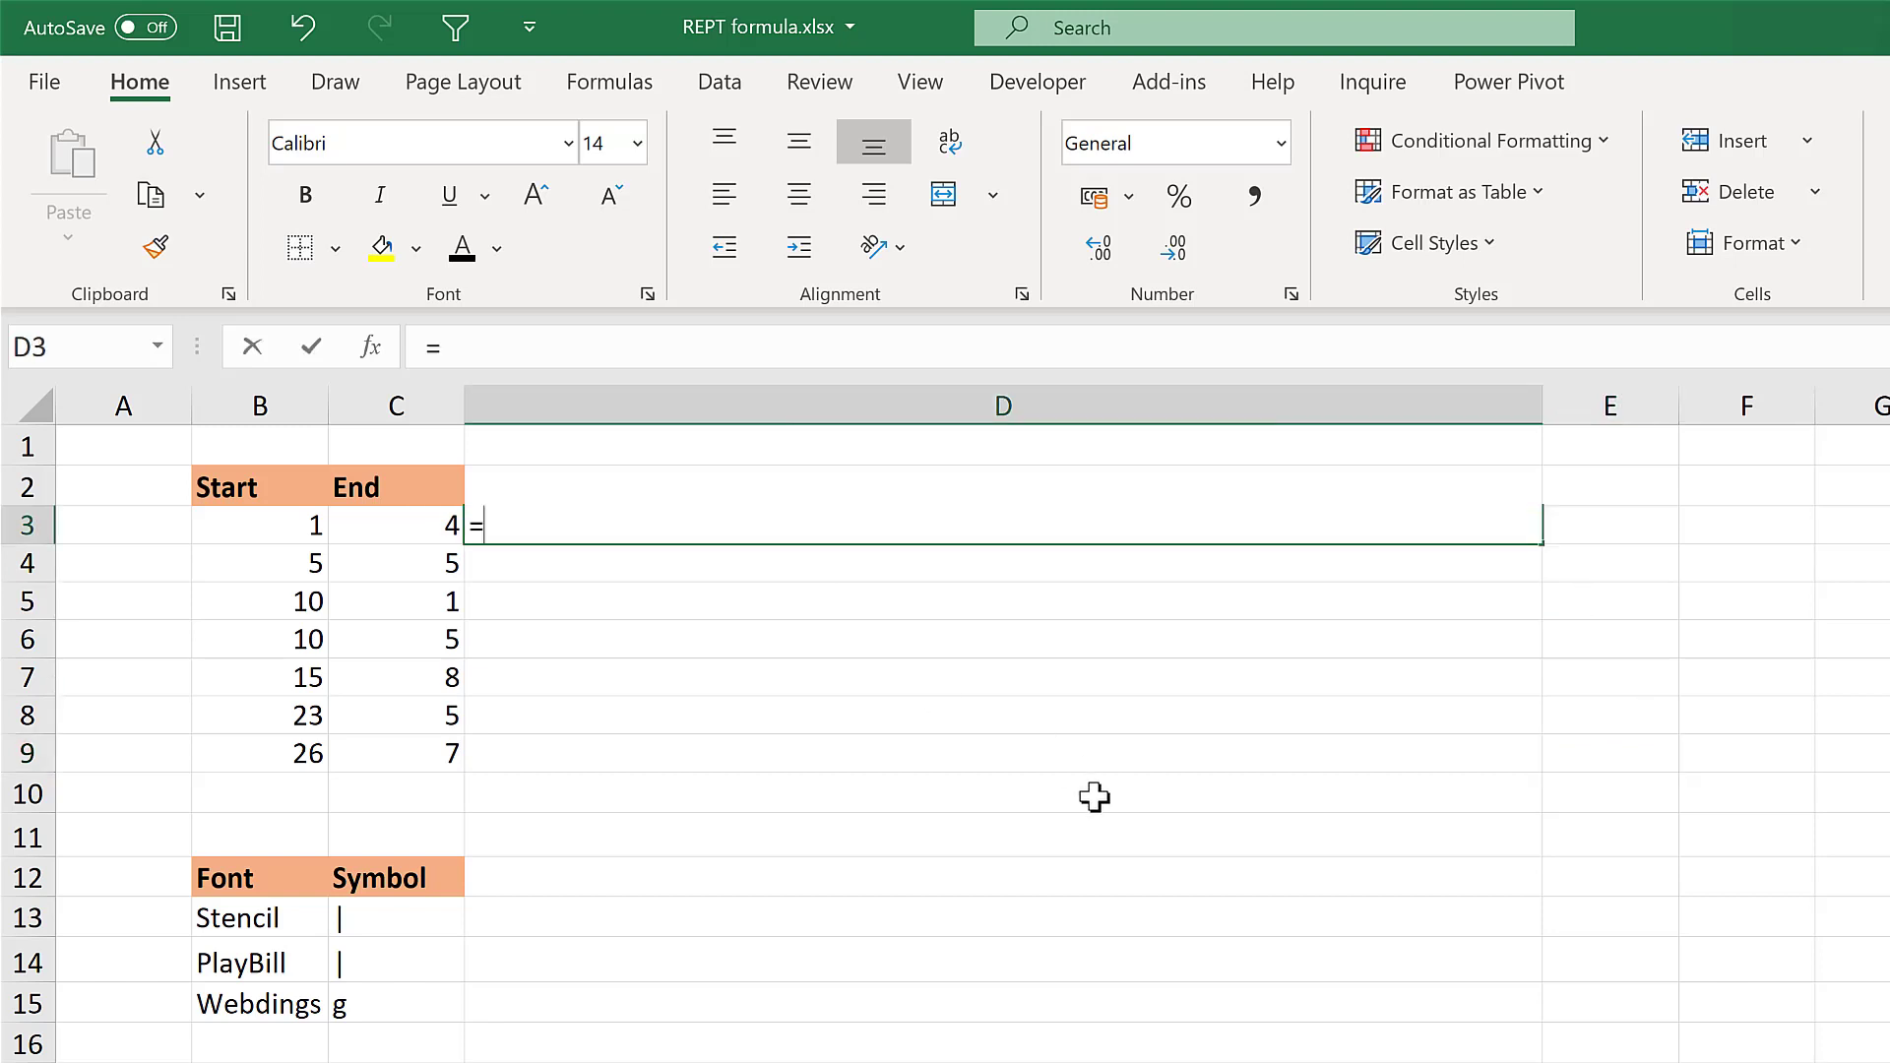
Step: Enter =REPT("g",C3) in D3, using the End value in C3 as the count
{"action": "type", "text": "t"}
{"action": "key", "text": "Tab"}
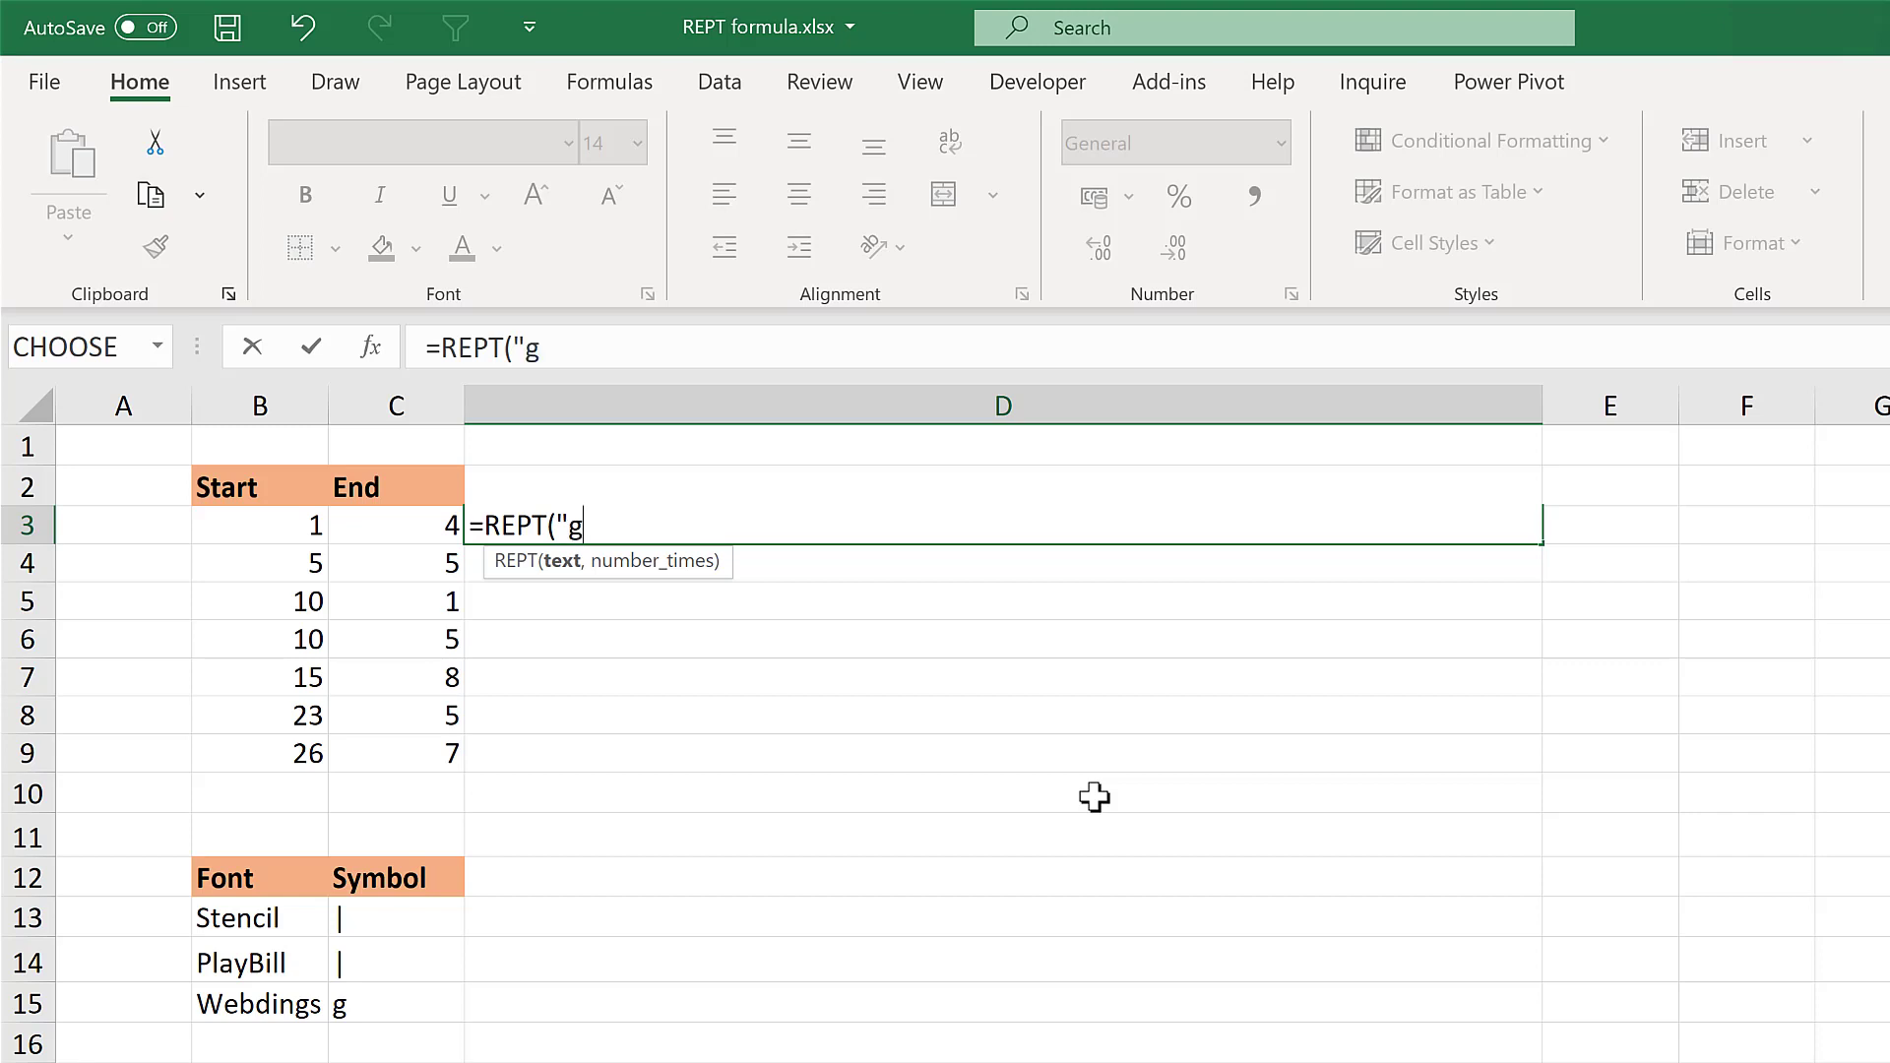
{"action": "type", "text": "\"g\","}
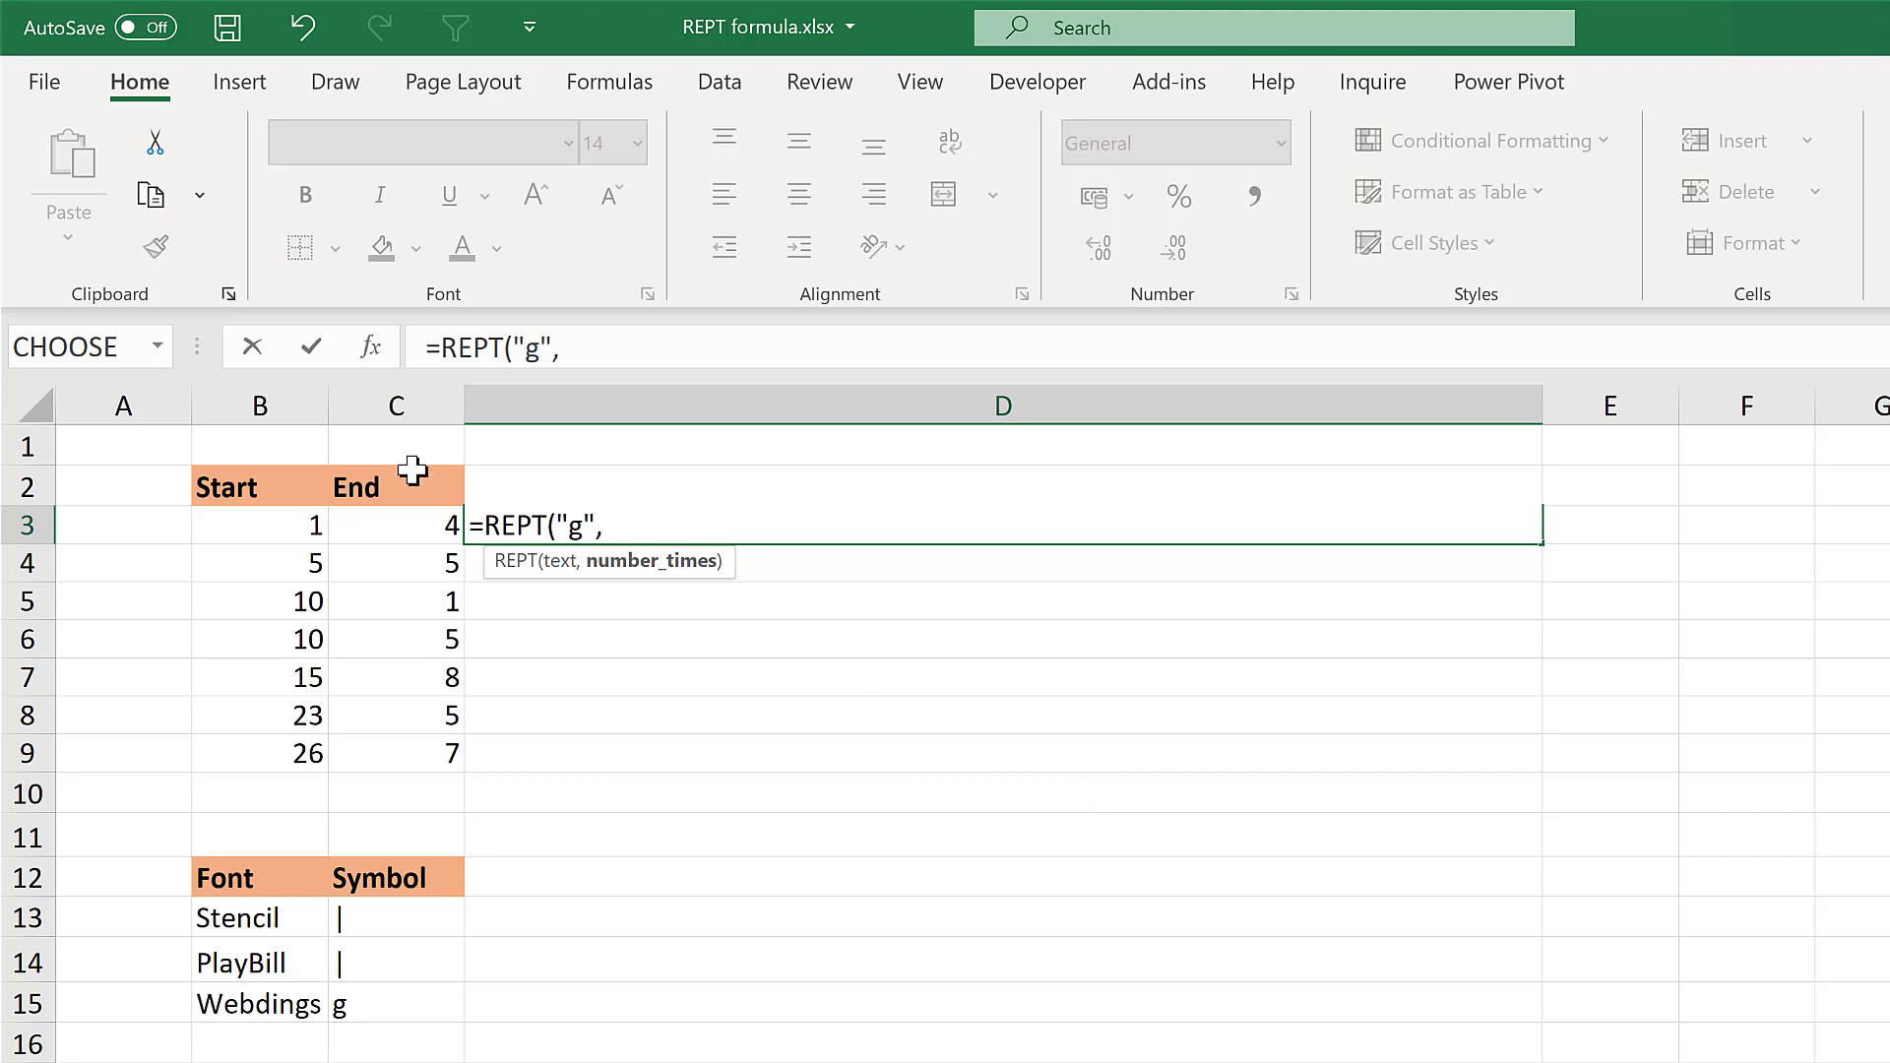
{"action": "left_click", "coordinate": [423, 512]}
{"action": "type", "text": ")"}
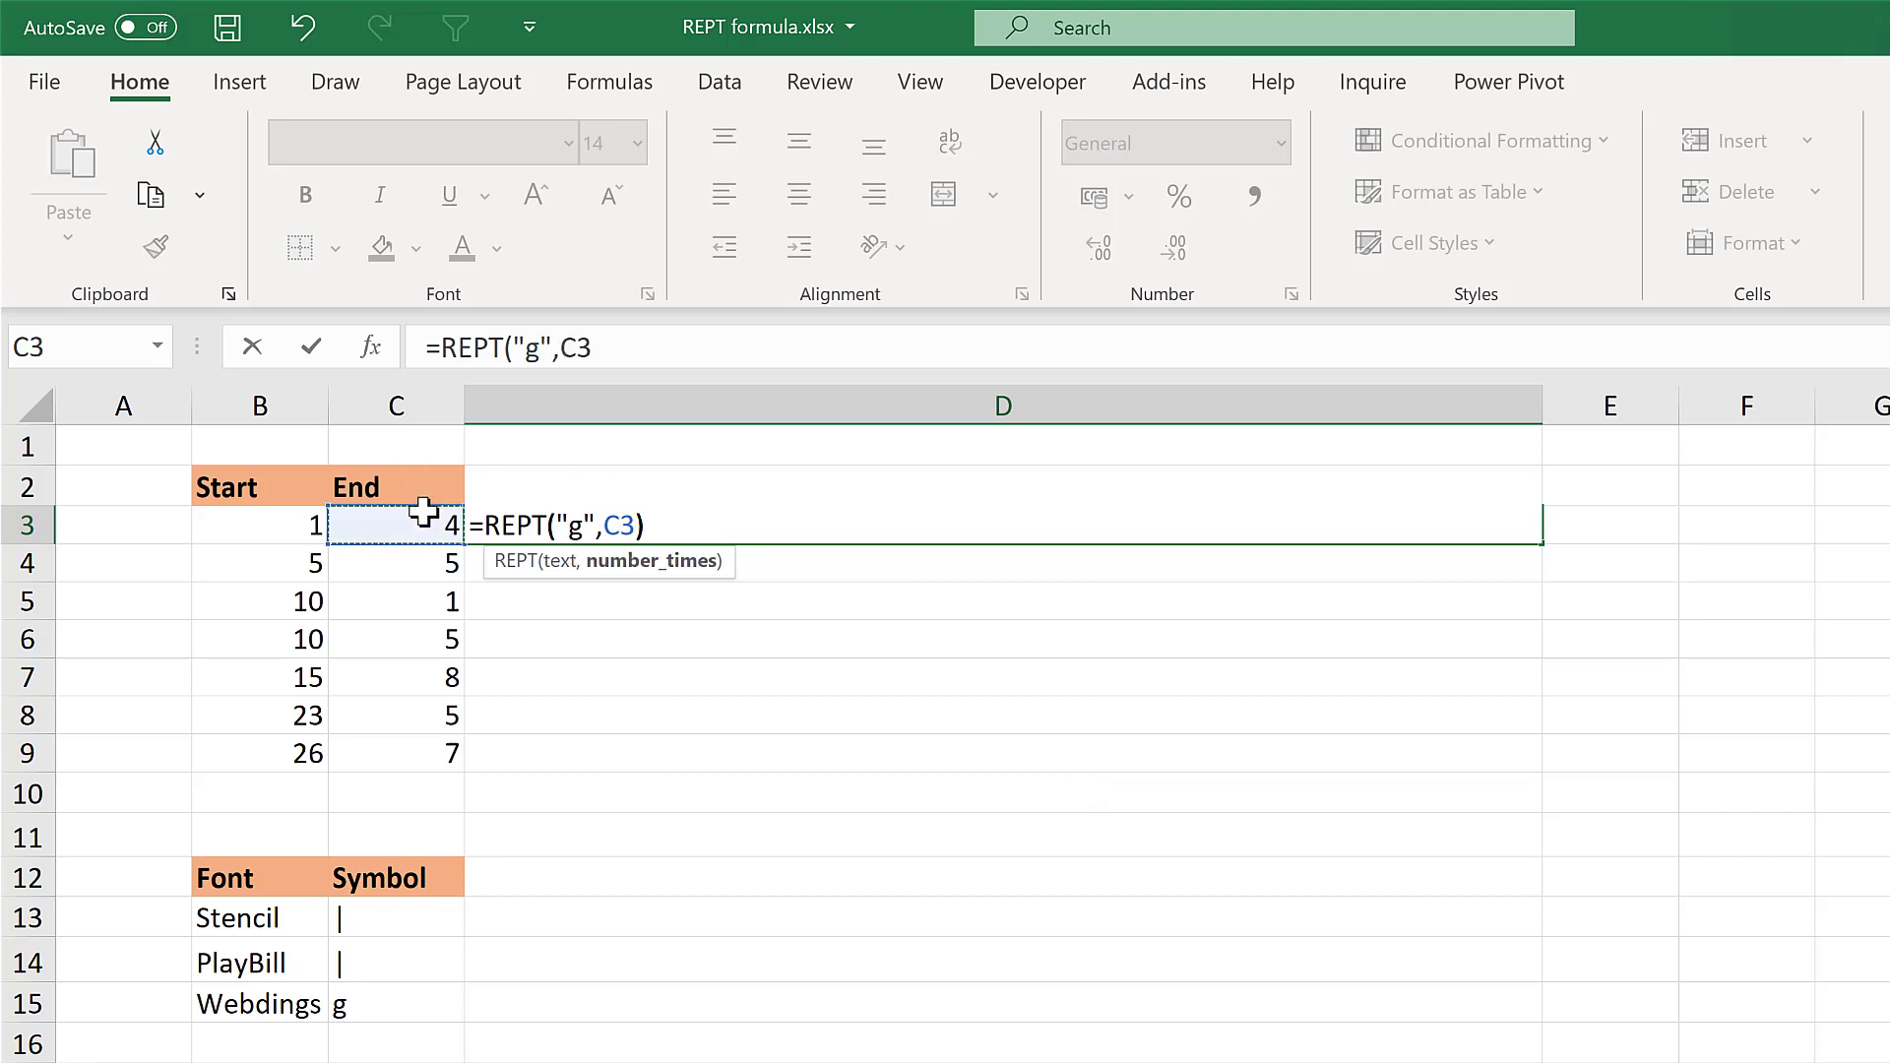
{"action": "key", "text": "Return"}
Step: Fill the D3 formula down through D9 and check the copied formula in D9
{"action": "left_click", "coordinate": [596, 517]}
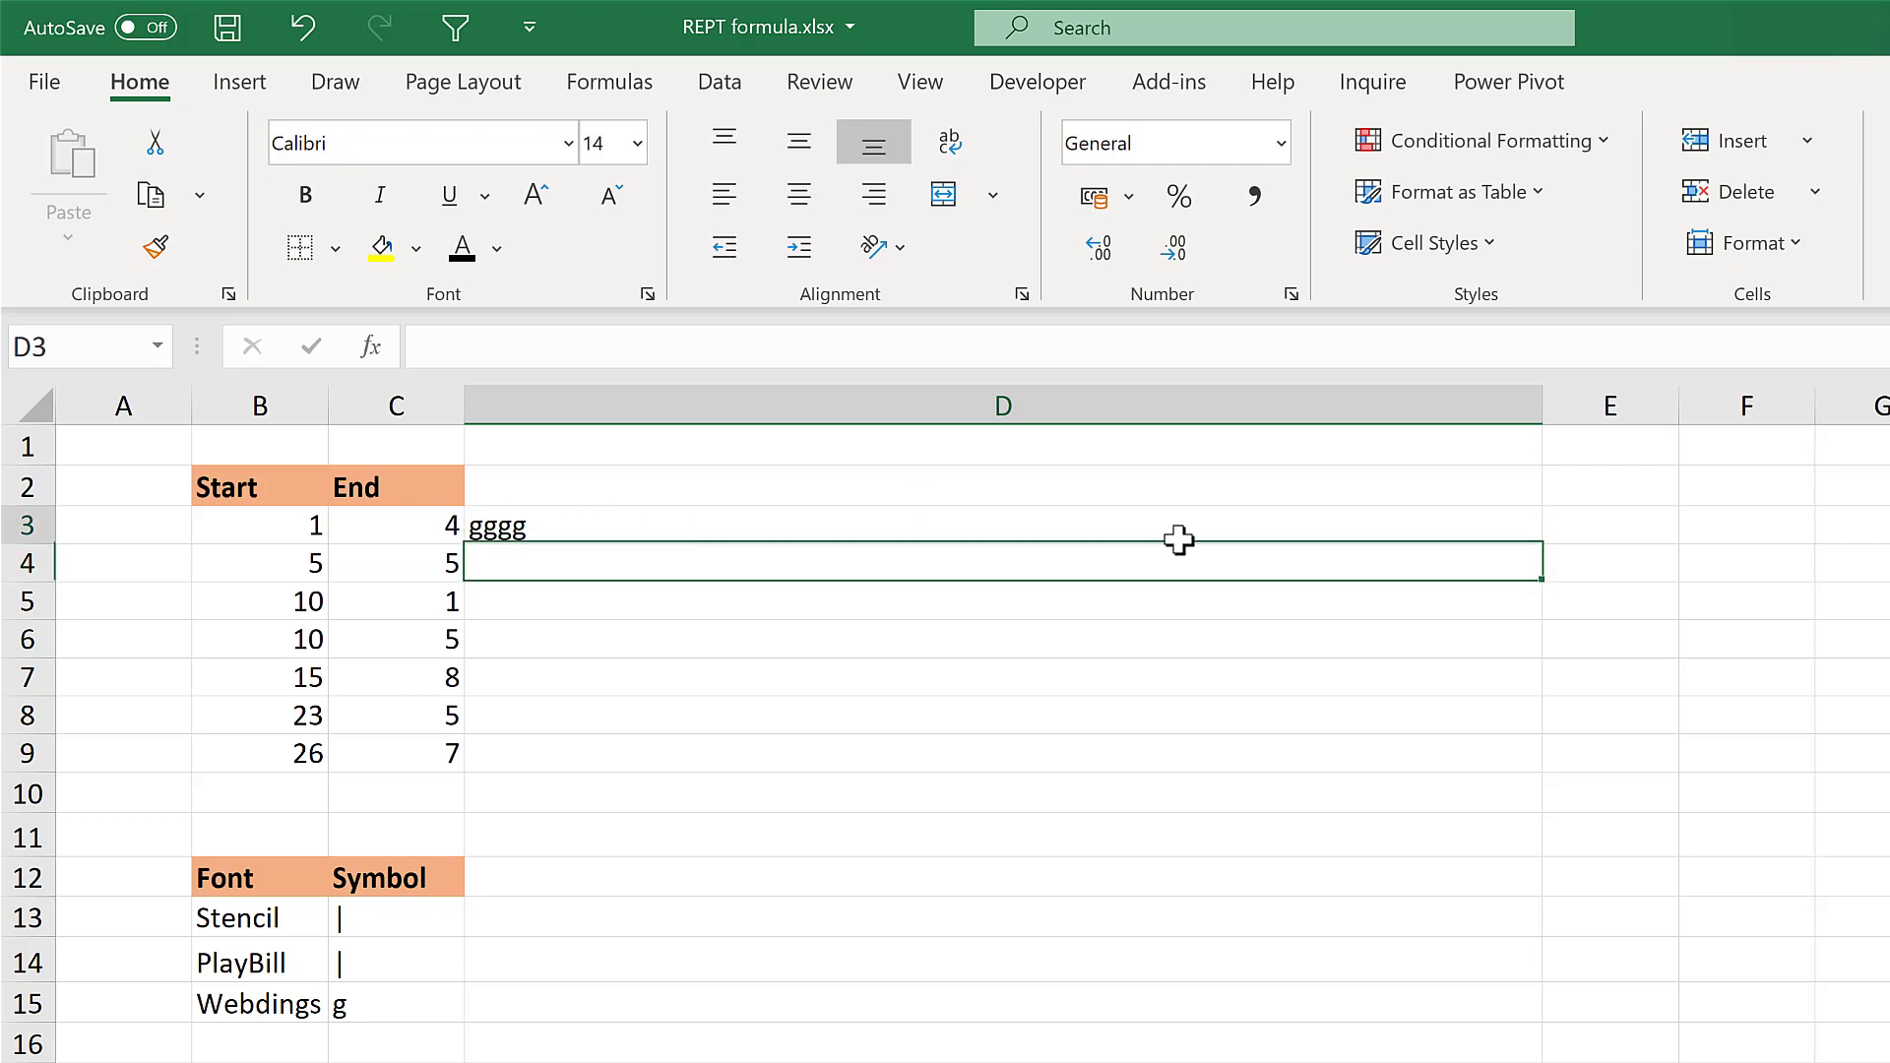
{"action": "double_click", "coordinate": [1542, 545]}
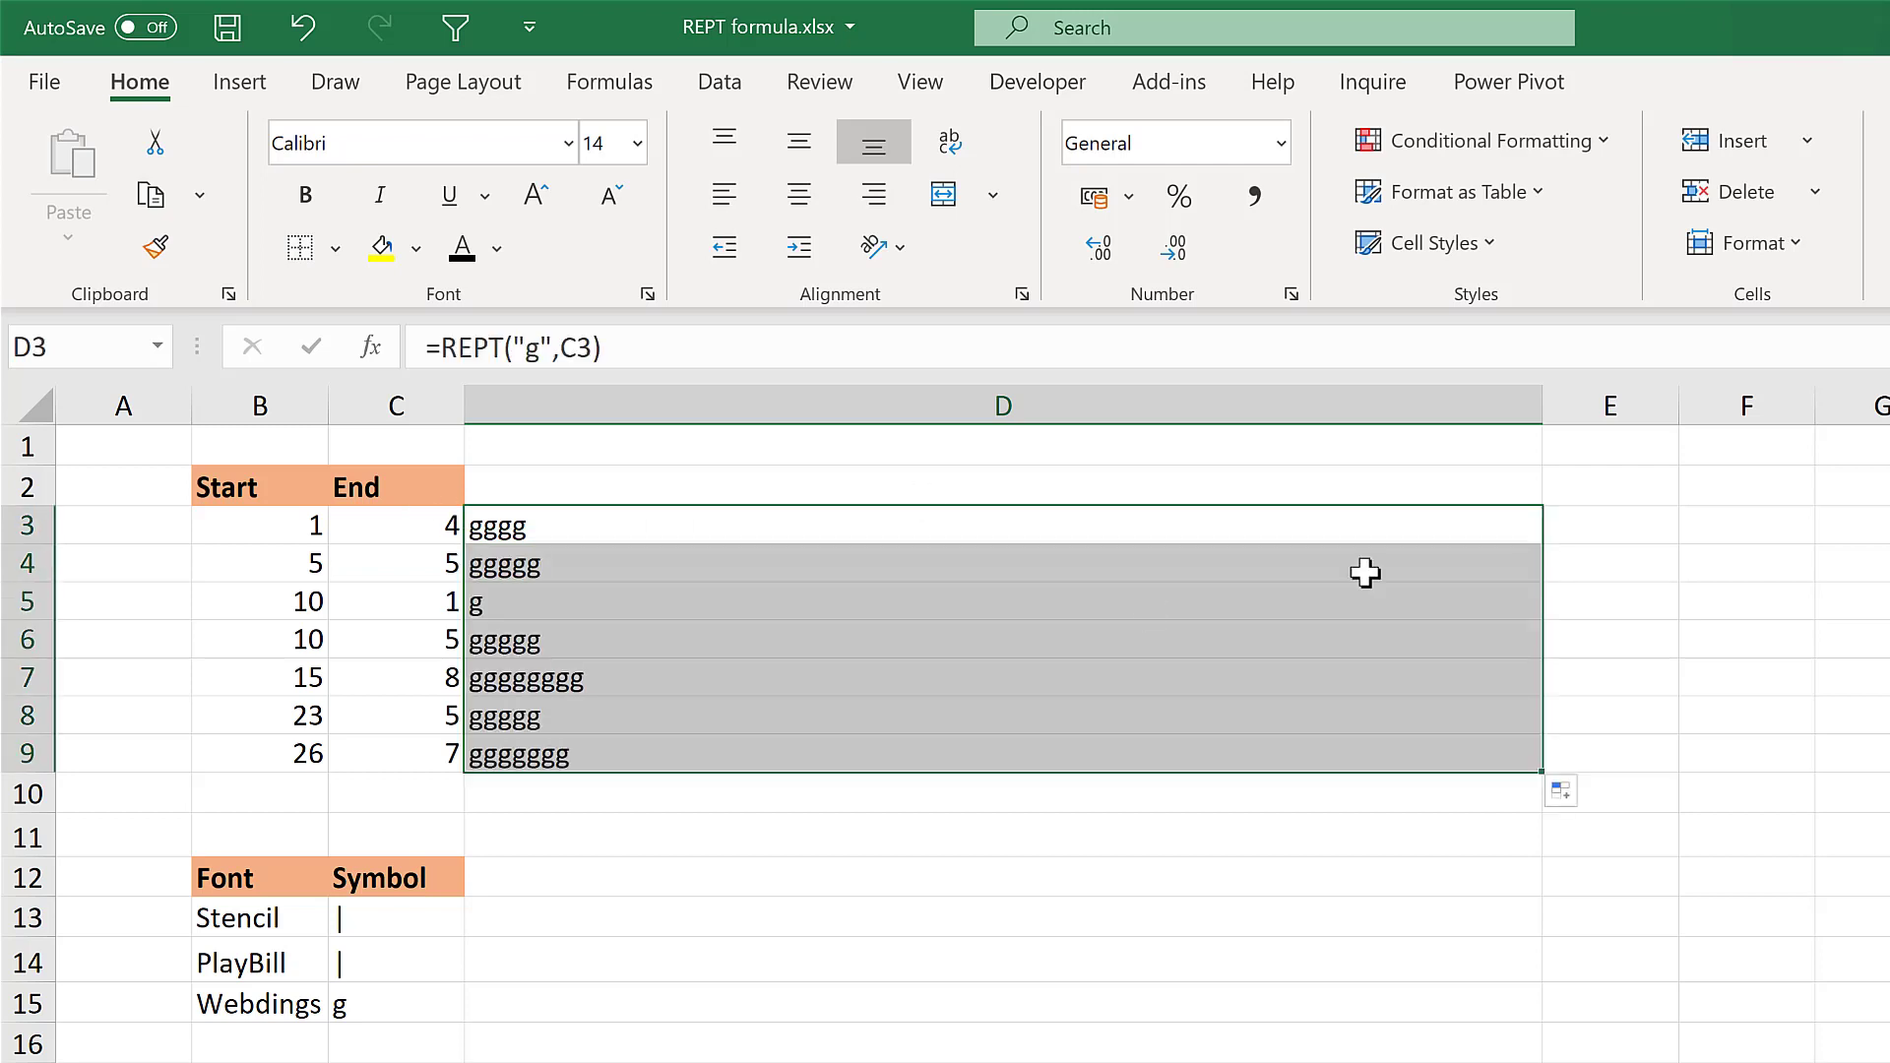
{"action": "left_click", "coordinate": [595, 757]}
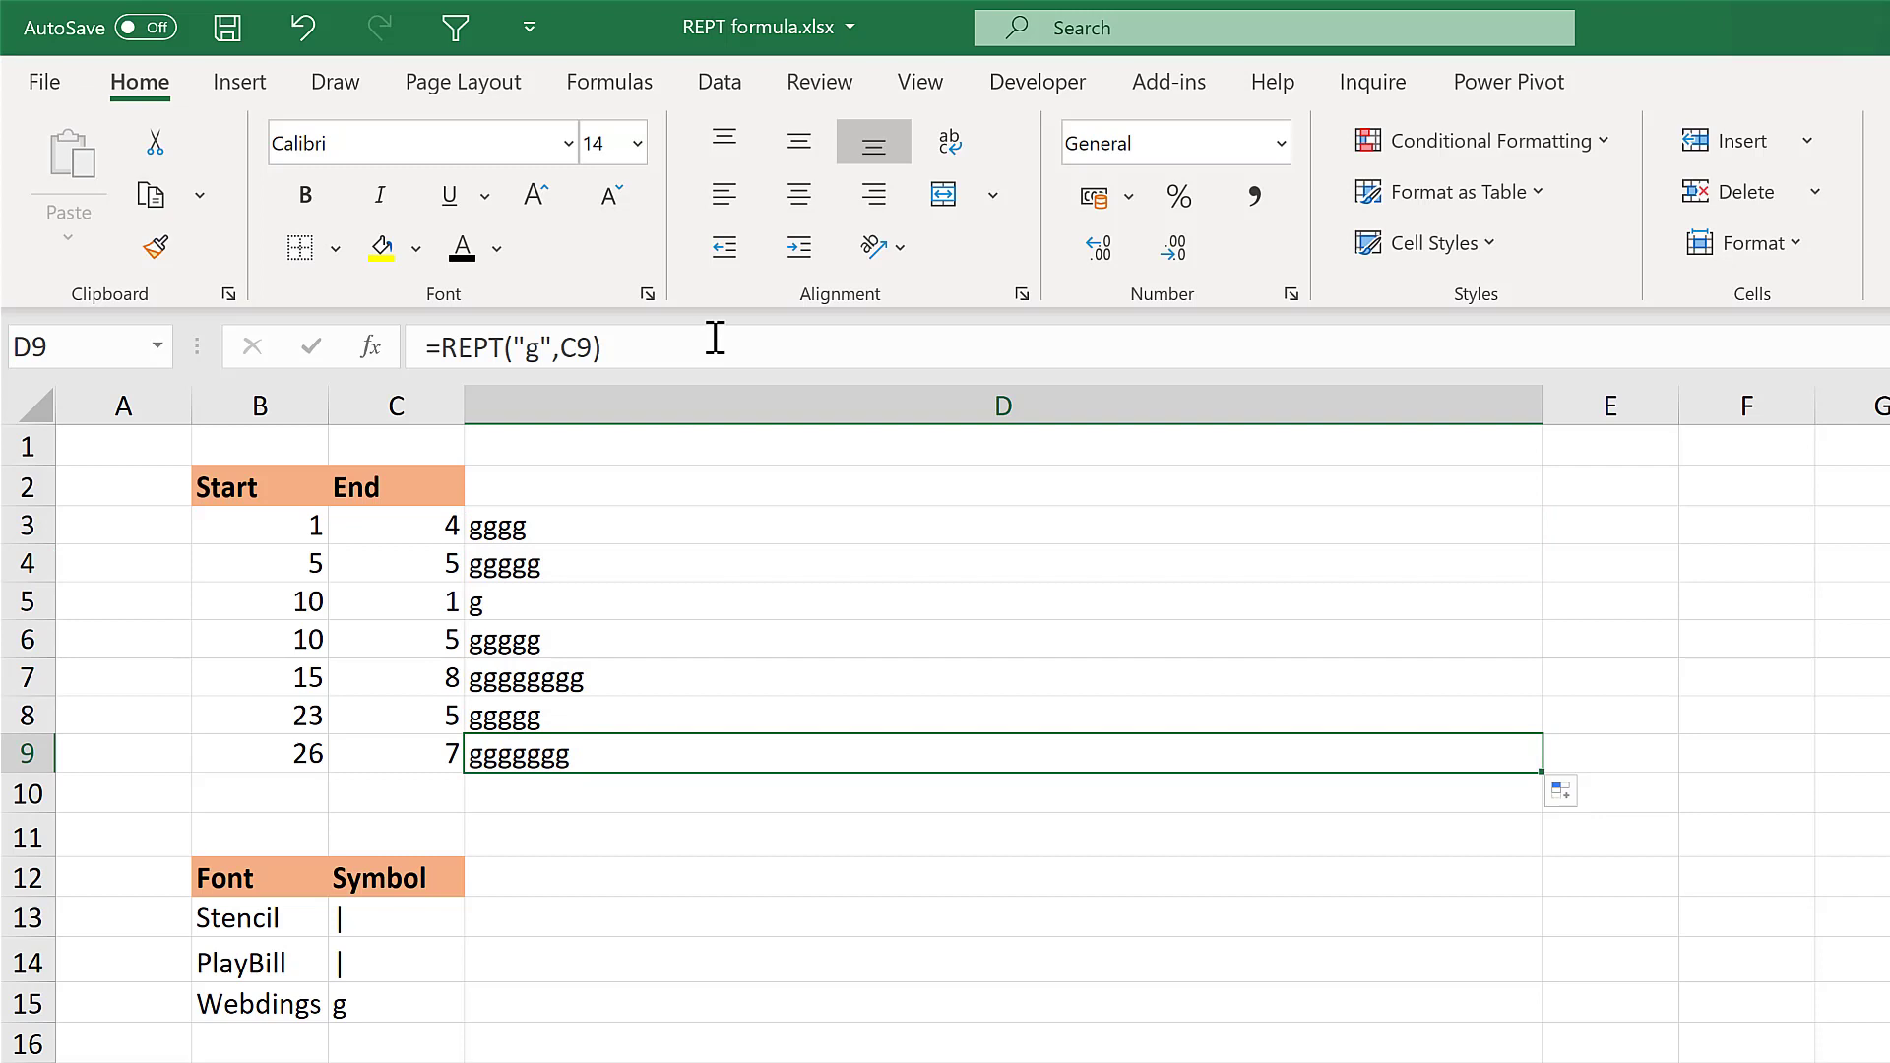
{"action": "left_click", "coordinate": [716, 338]}
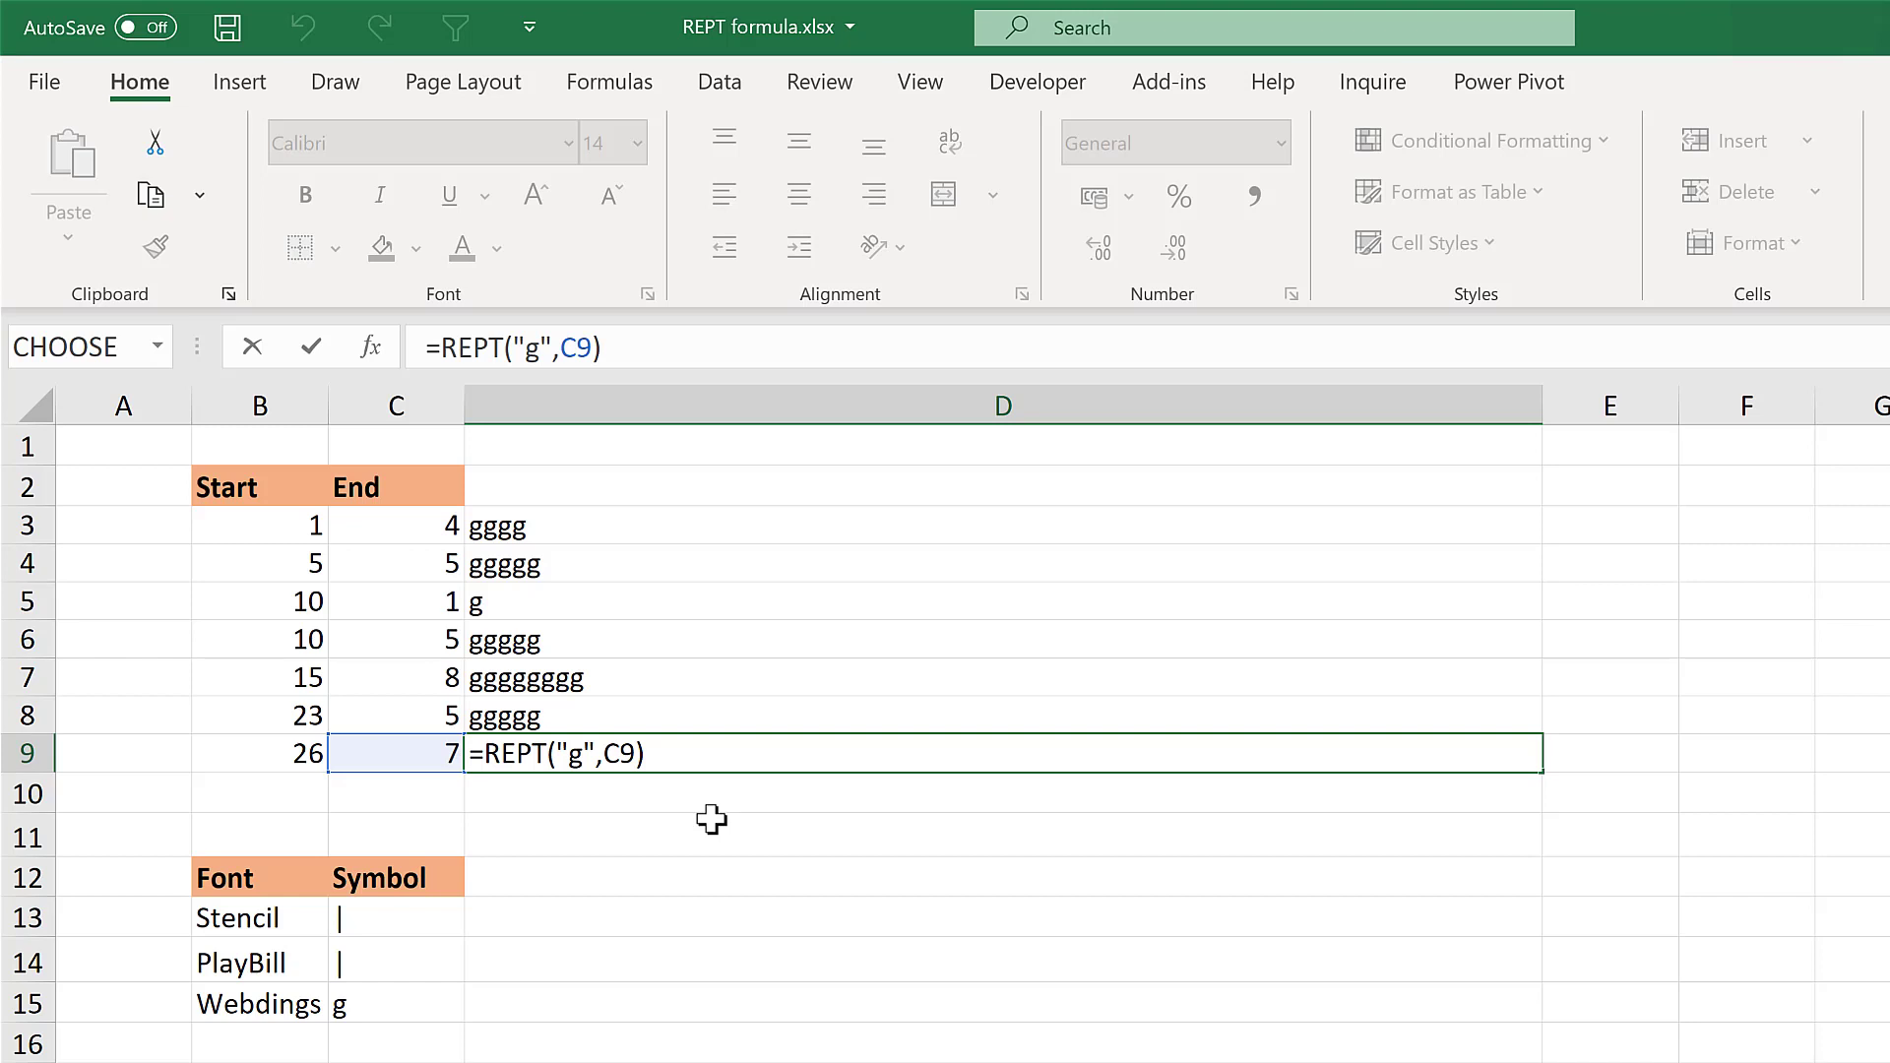
Step: Apply the Webdings font to D3:D9 so the repeated g's render as bars
{"action": "key", "text": "Return"}
{"action": "left_click_drag", "start_coordinate": [603, 523], "coordinate": [604, 750]}
{"action": "left_click", "coordinate": [367, 144]}
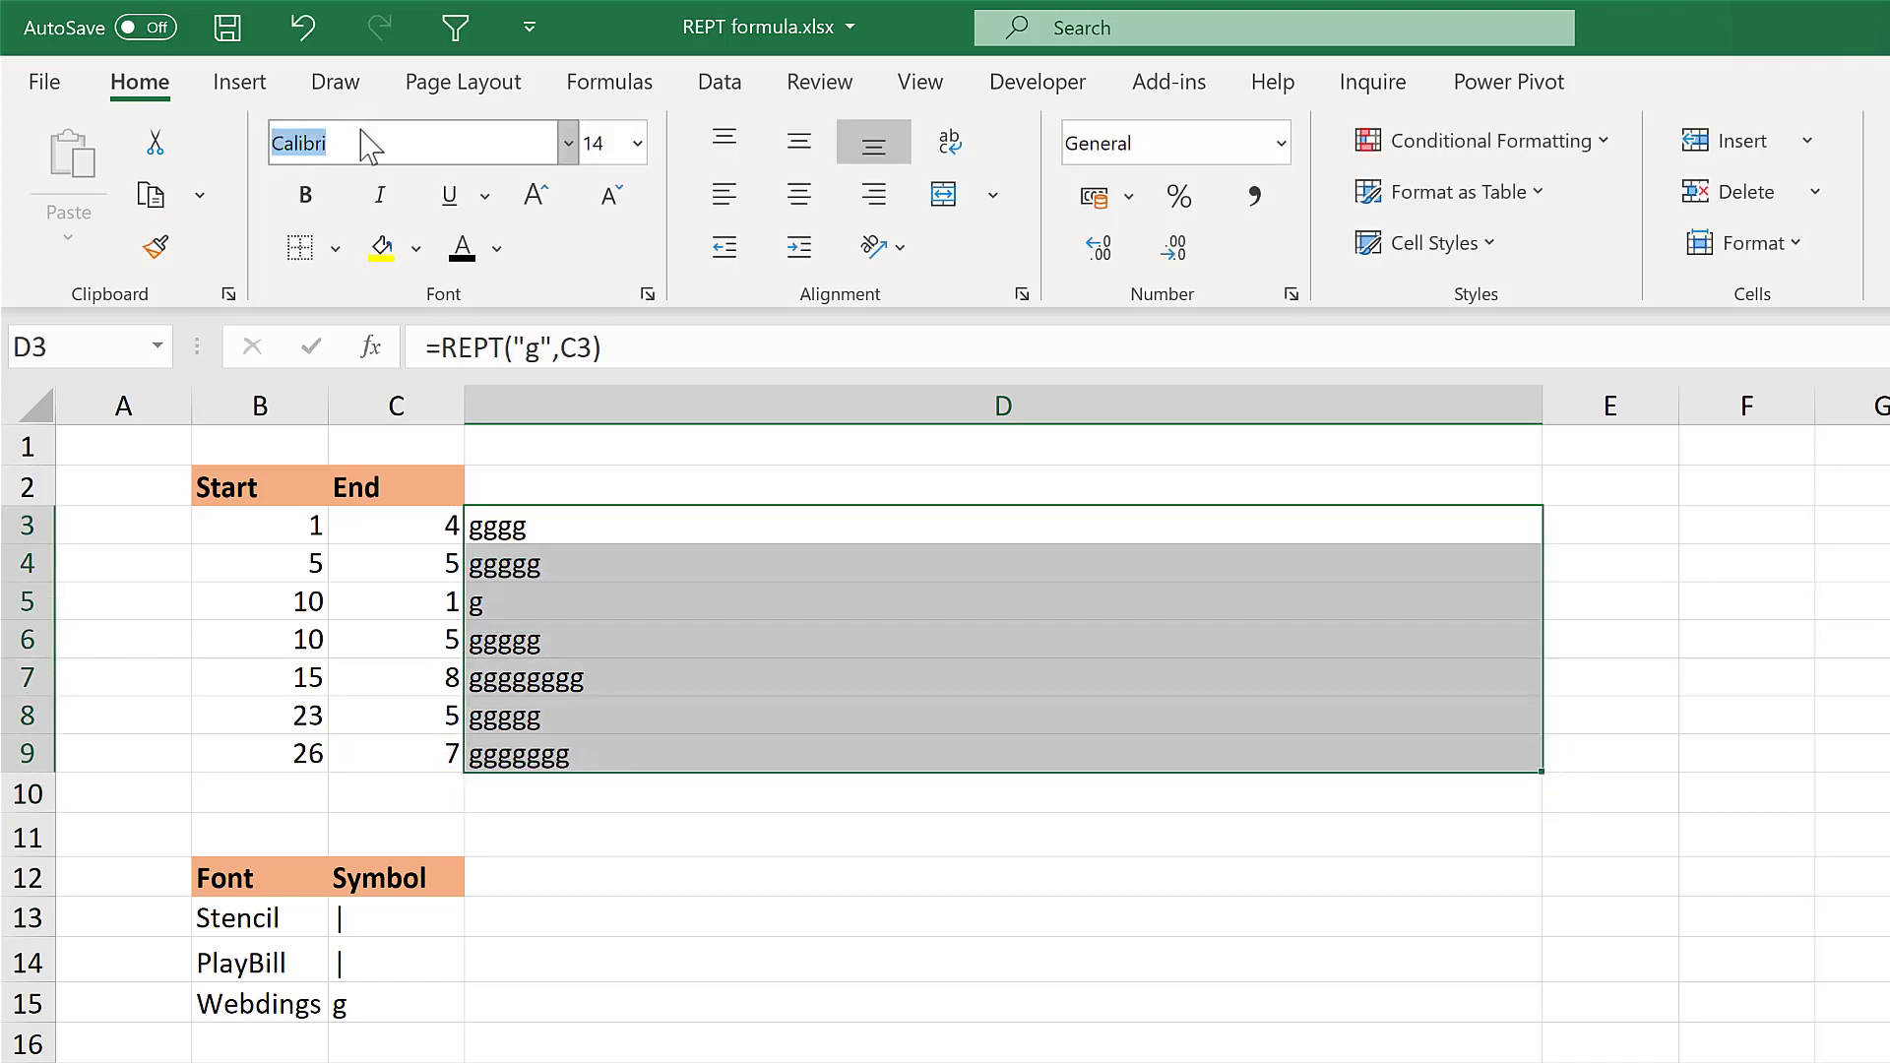
{"action": "type", "text": "Webdings"}
{"action": "key", "text": "Return"}
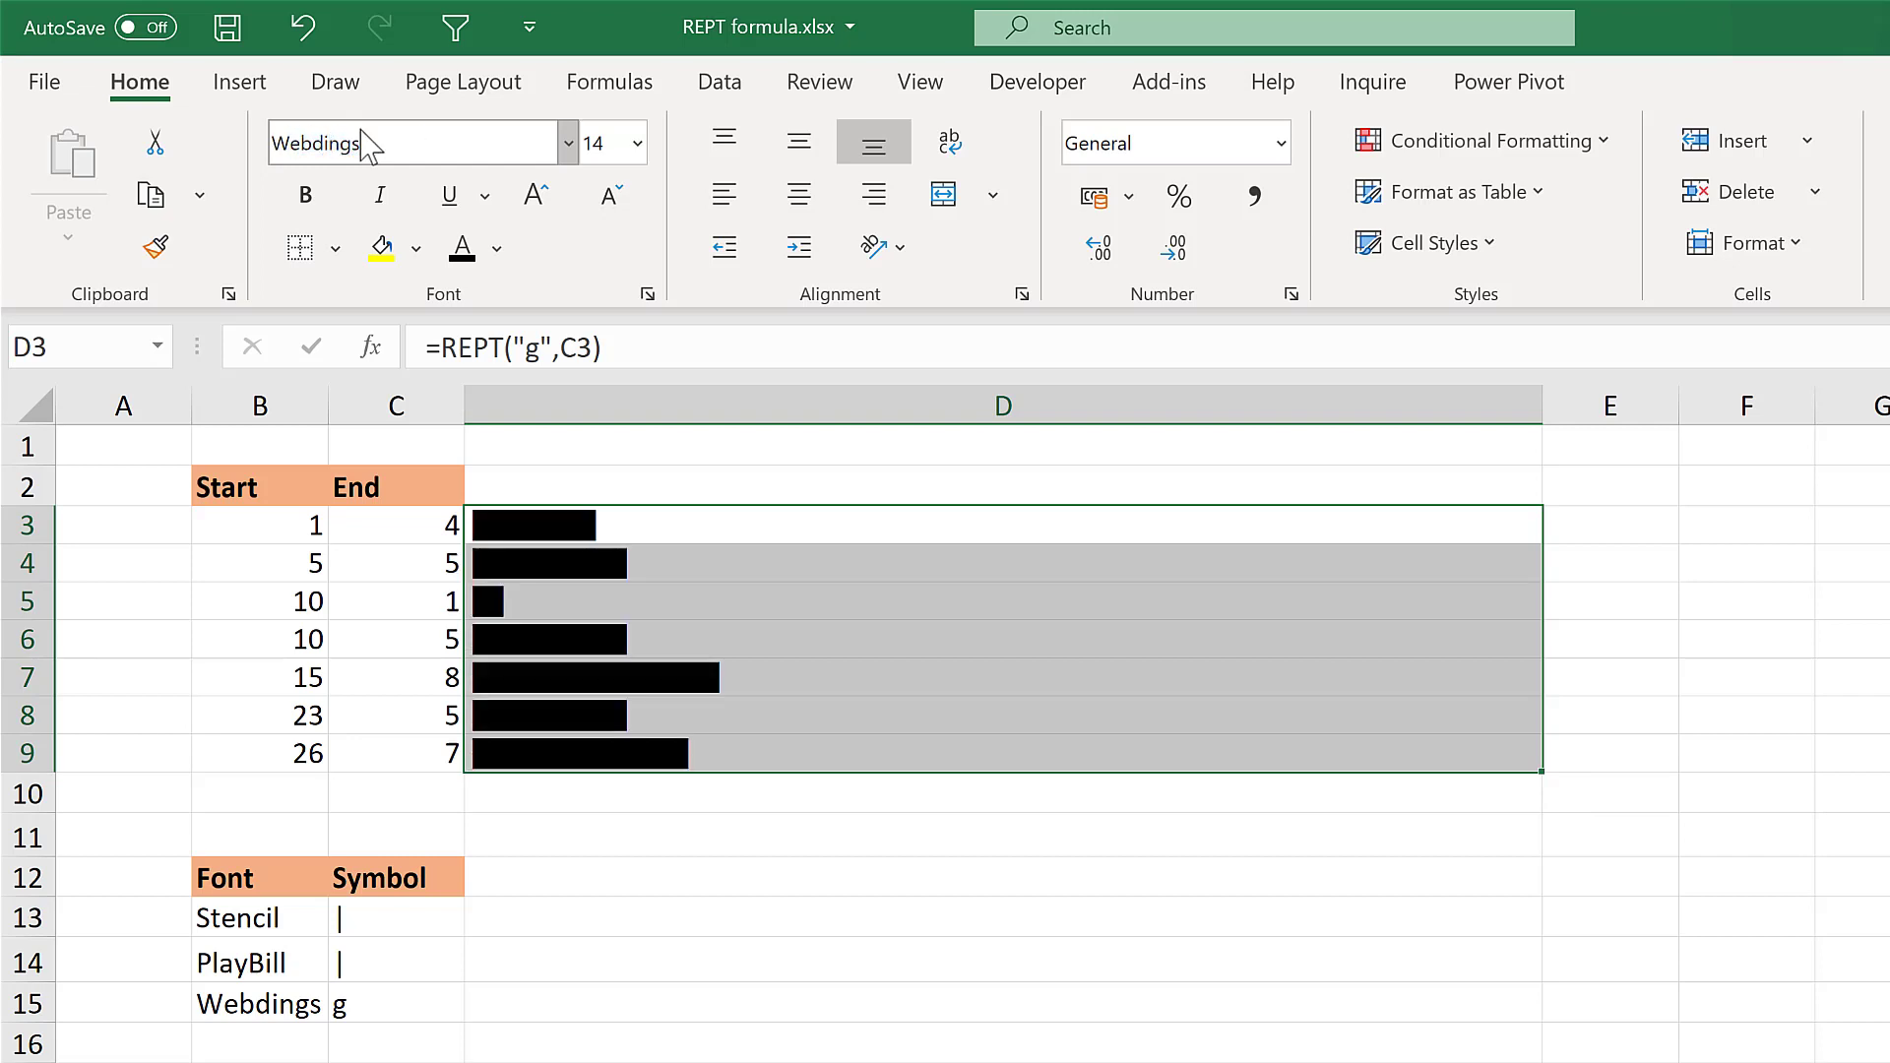
{"action": "left_click", "coordinate": [790, 532]}
{"action": "left_click", "coordinate": [665, 597]}
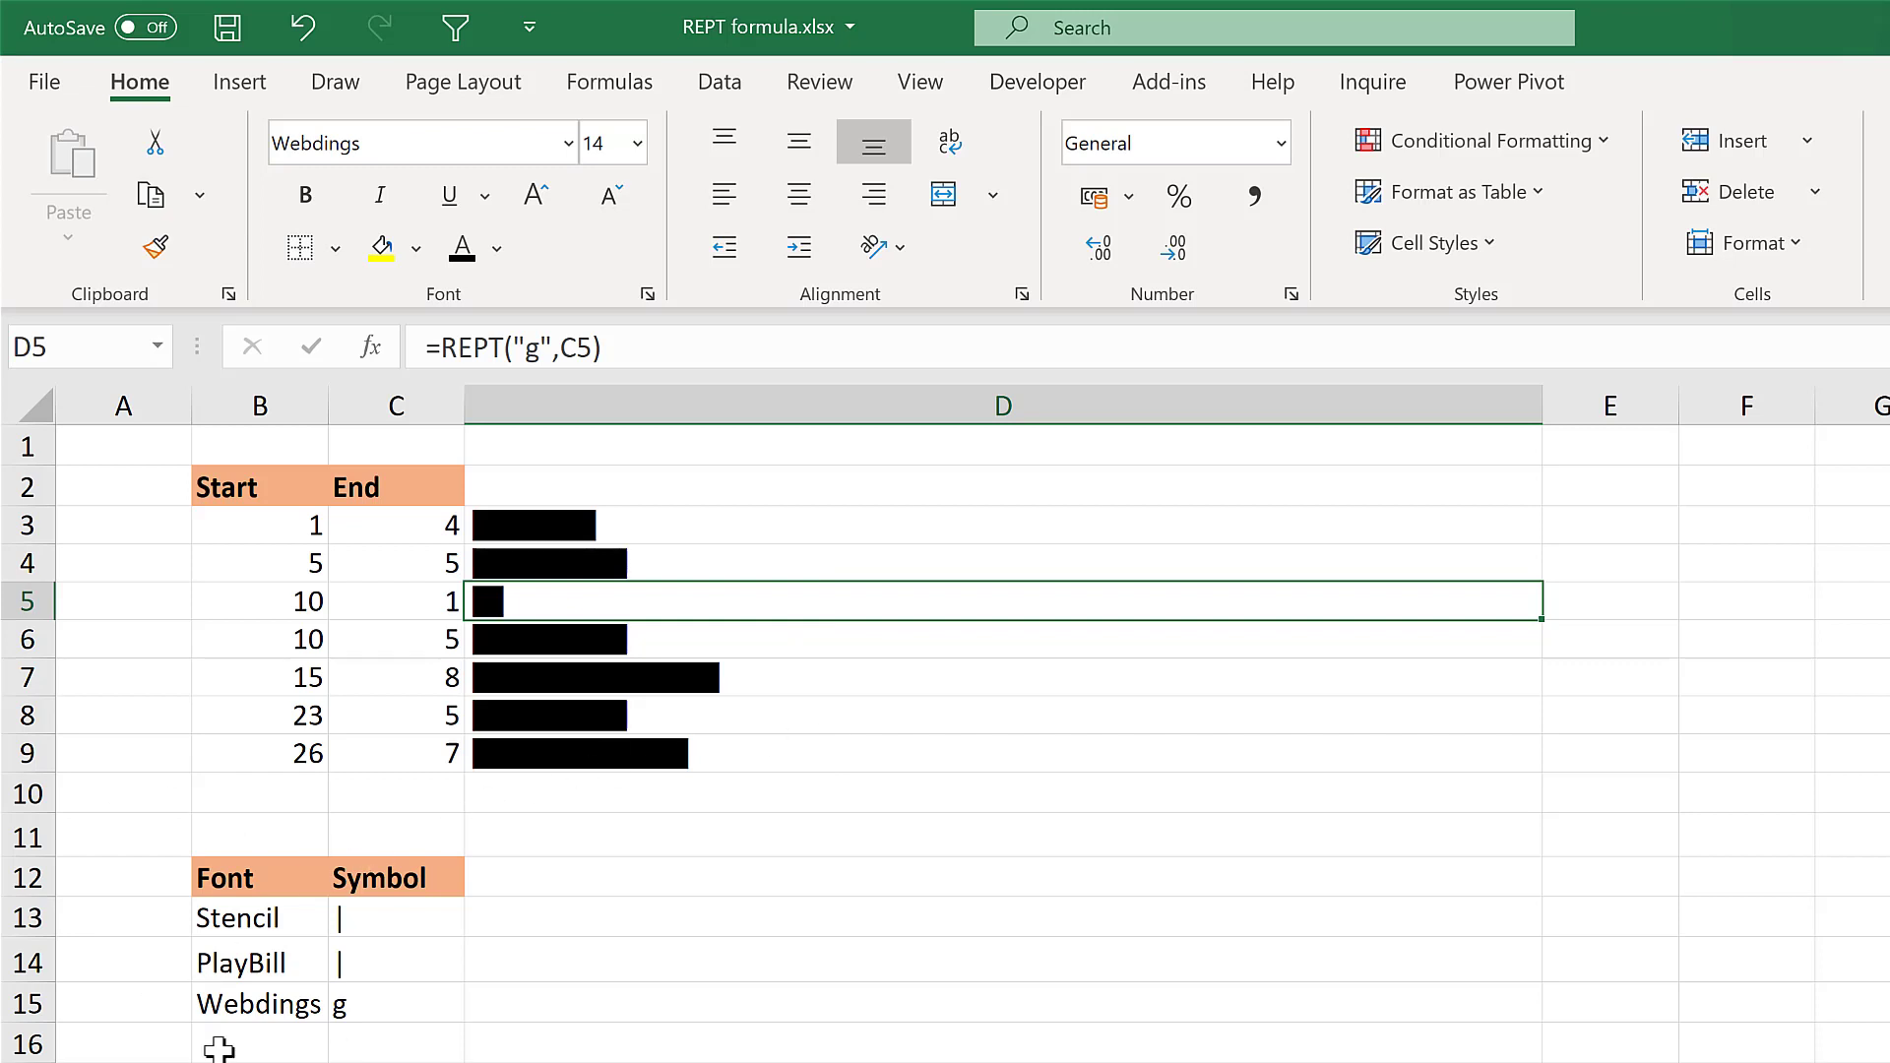
Step: Enter =REPT(C13,100) in D13 to repeat C13's symbol 100 times
{"action": "left_click", "coordinate": [599, 920]}
{"action": "type", "text": "=rept("}
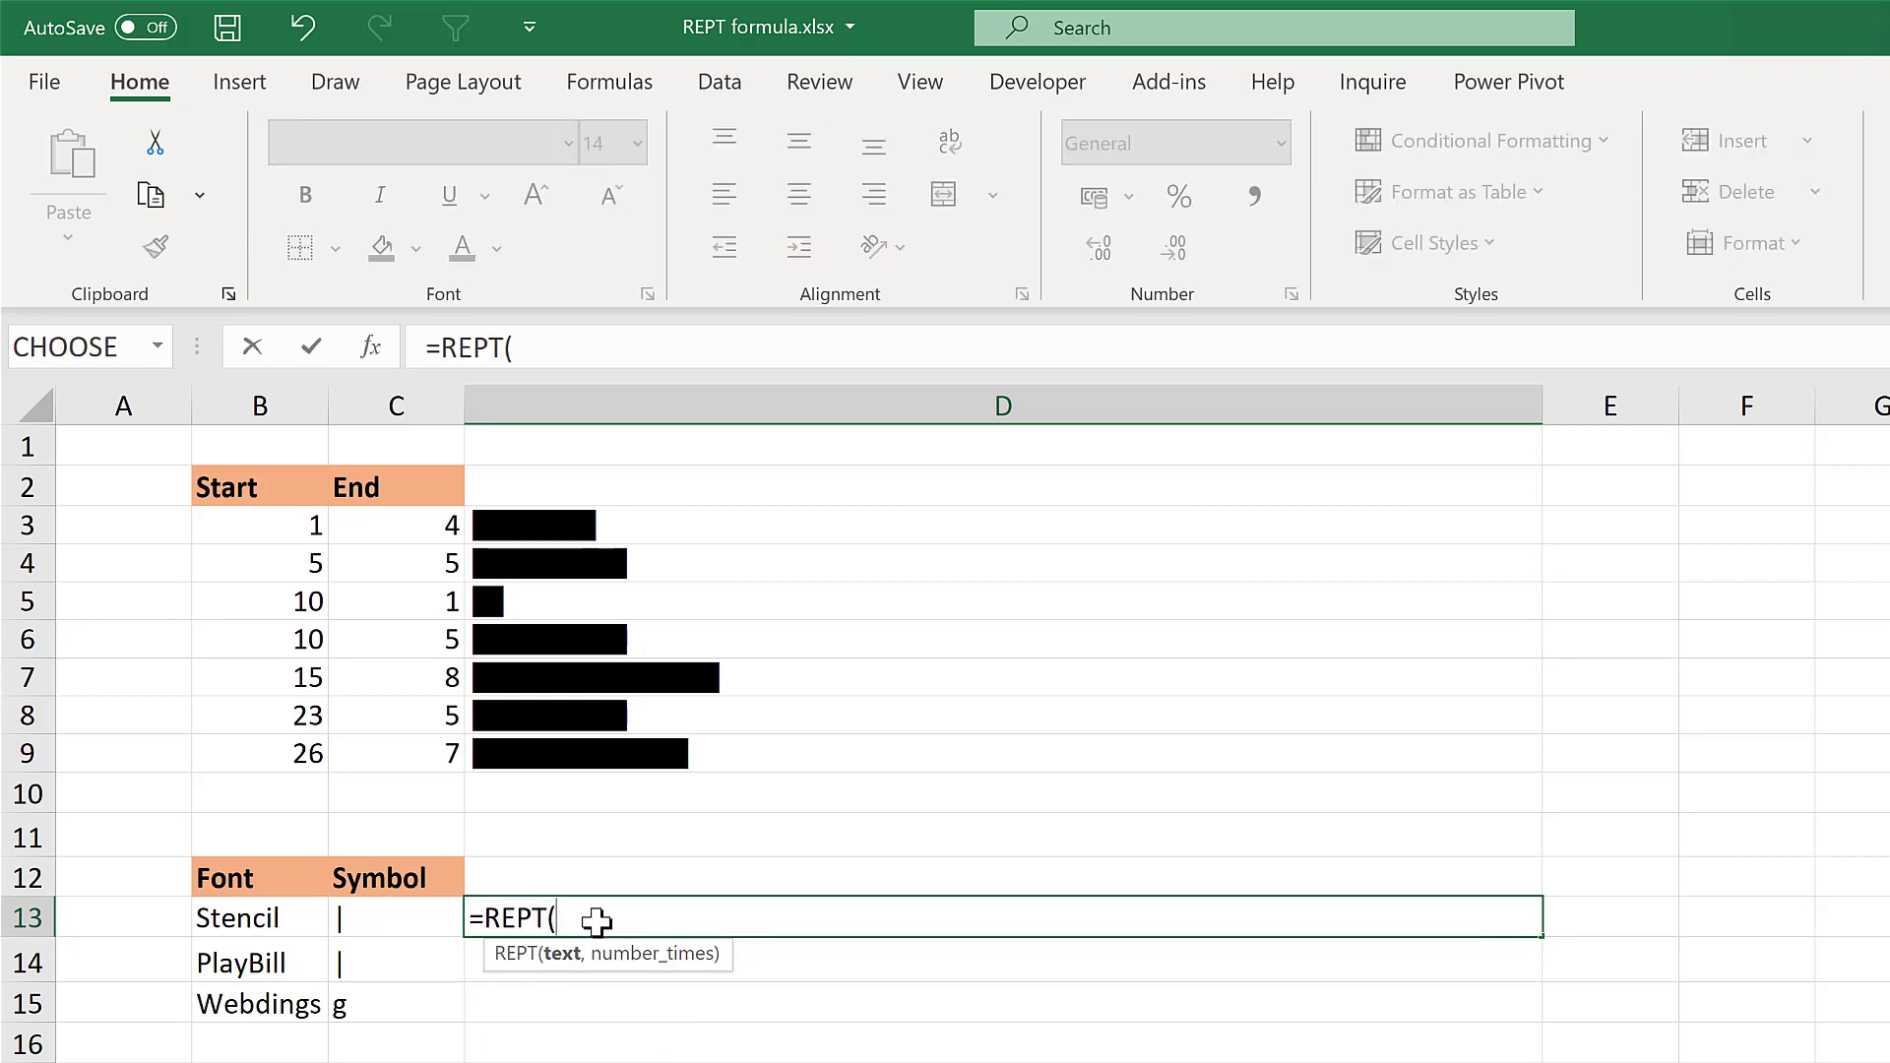
{"action": "left_click", "coordinate": [372, 916]}
{"action": "type", "text": ","}
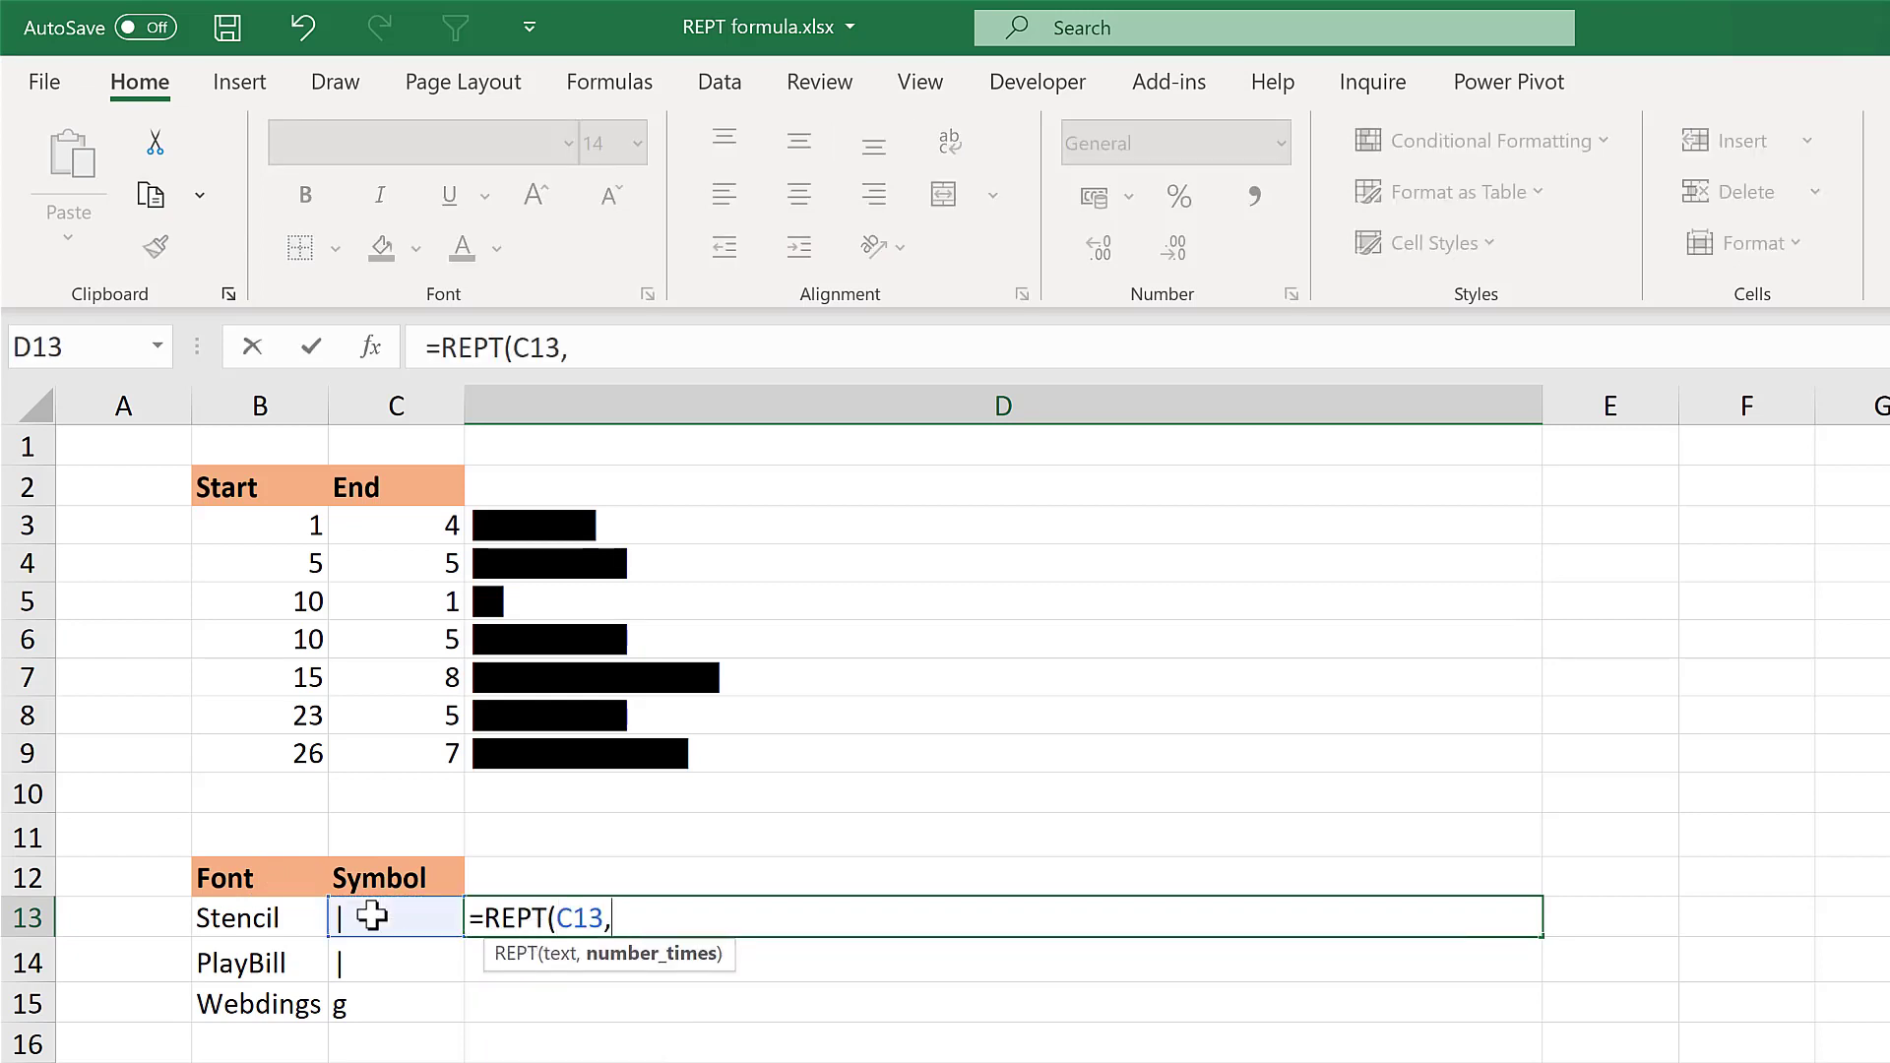
{"action": "type", "text": "100)"}
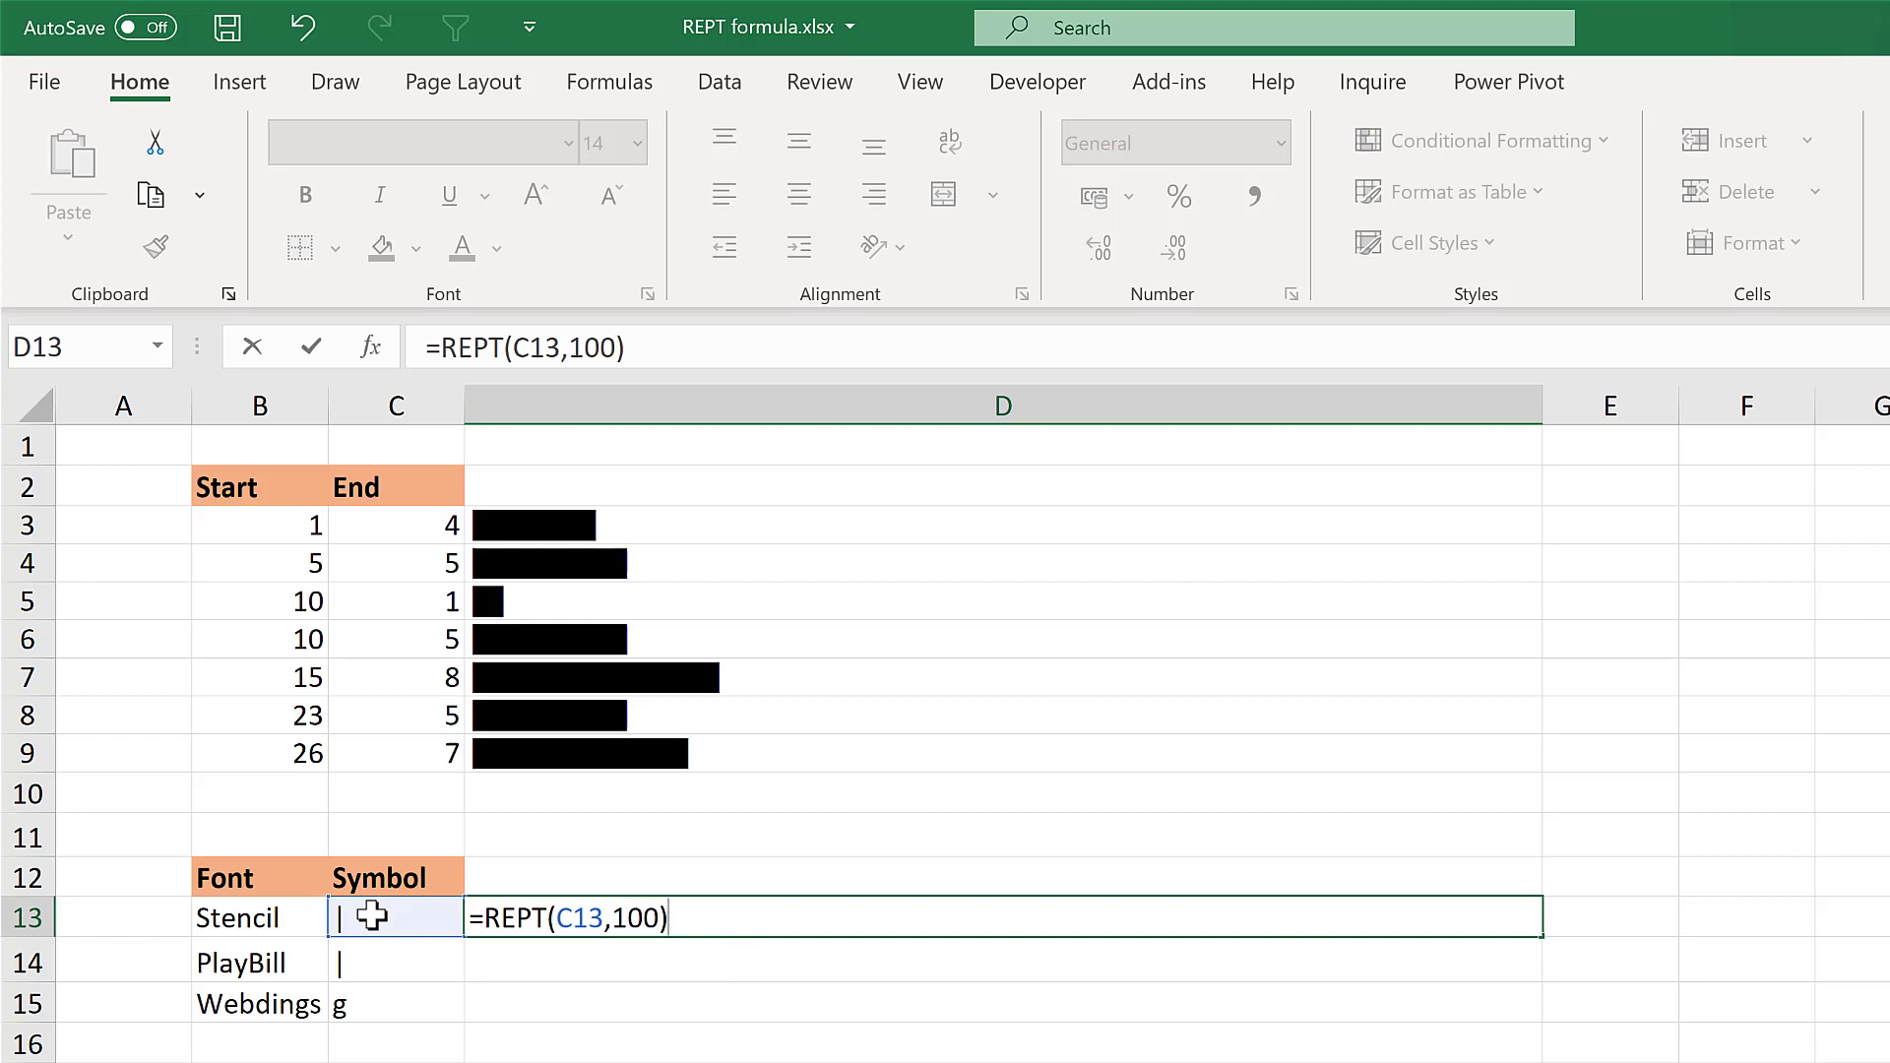
{"action": "key", "text": "Return"}
Step: Set D13's font to Stencil so the repeated symbol forms a solid bar
{"action": "left_click", "coordinate": [552, 905]}
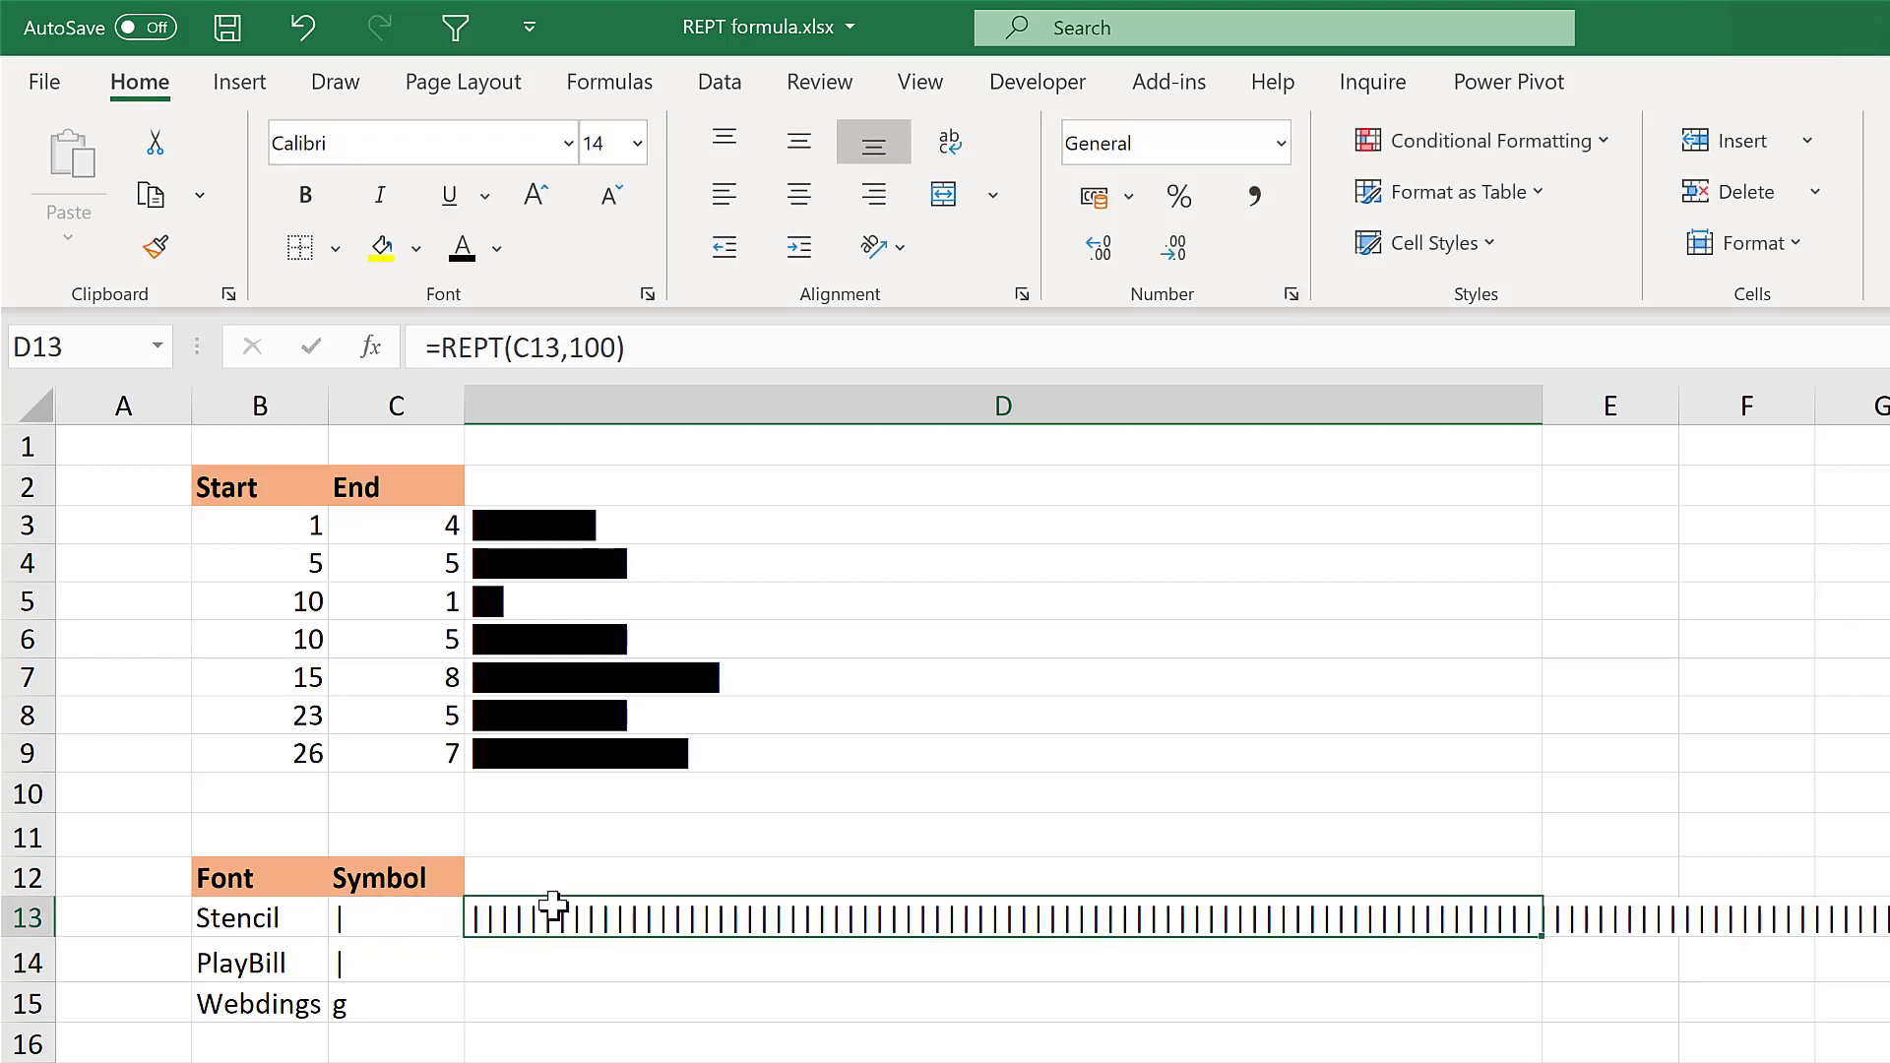
{"action": "left_click", "coordinate": [369, 137]}
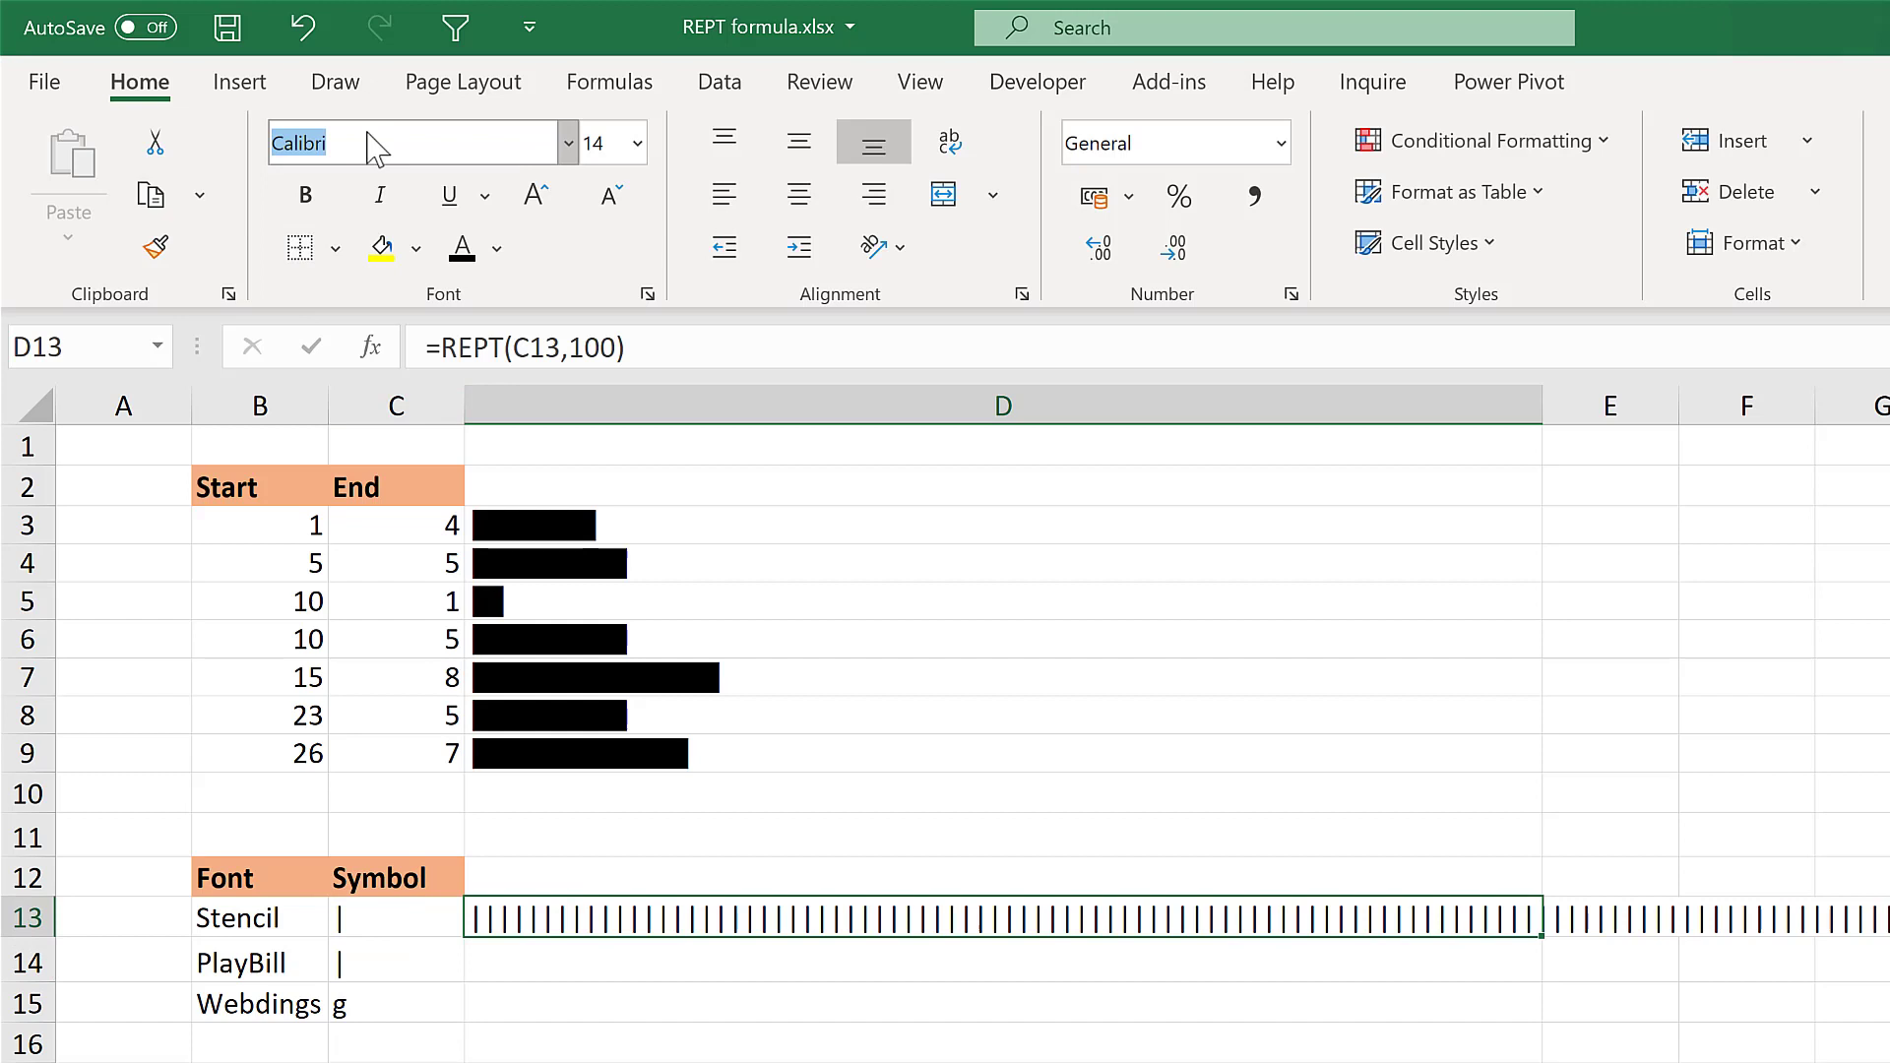
{"action": "type", "text": "Stencil"}
{"action": "key", "text": "Return"}
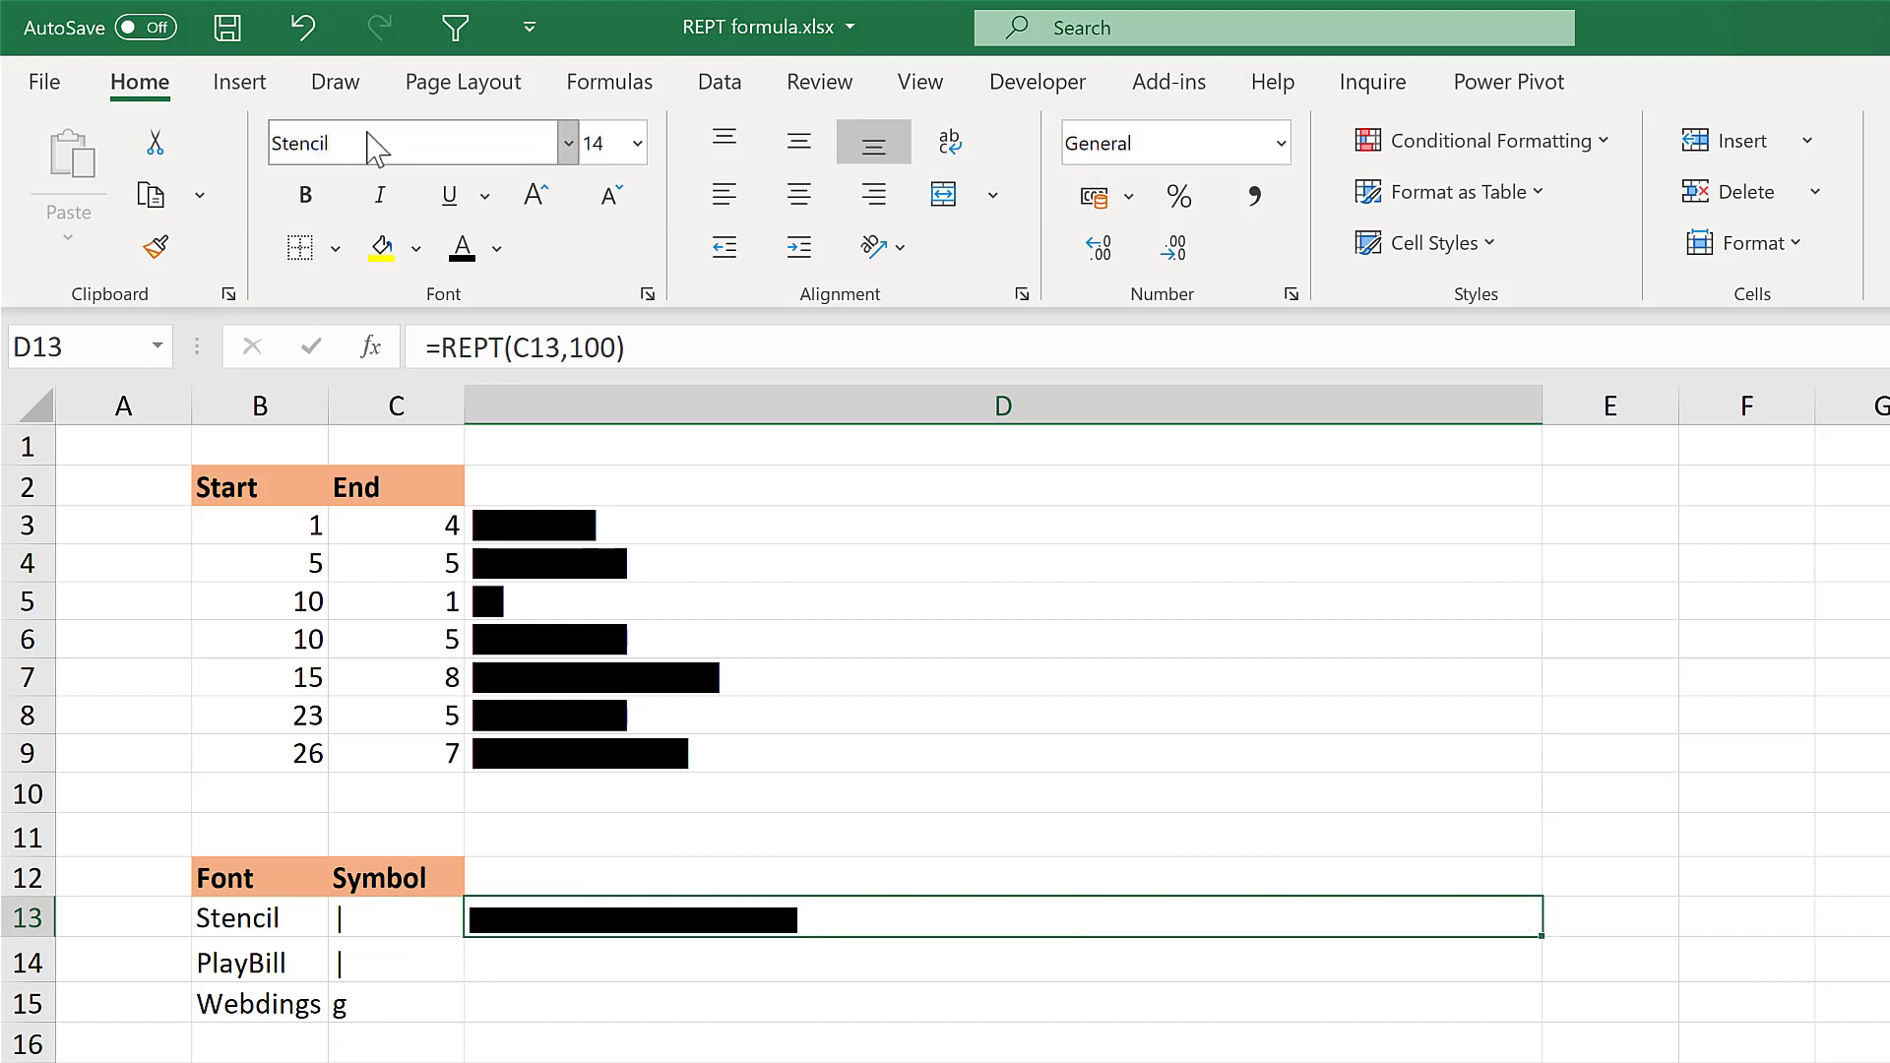
{"action": "left_click", "coordinate": [1593, 905]}
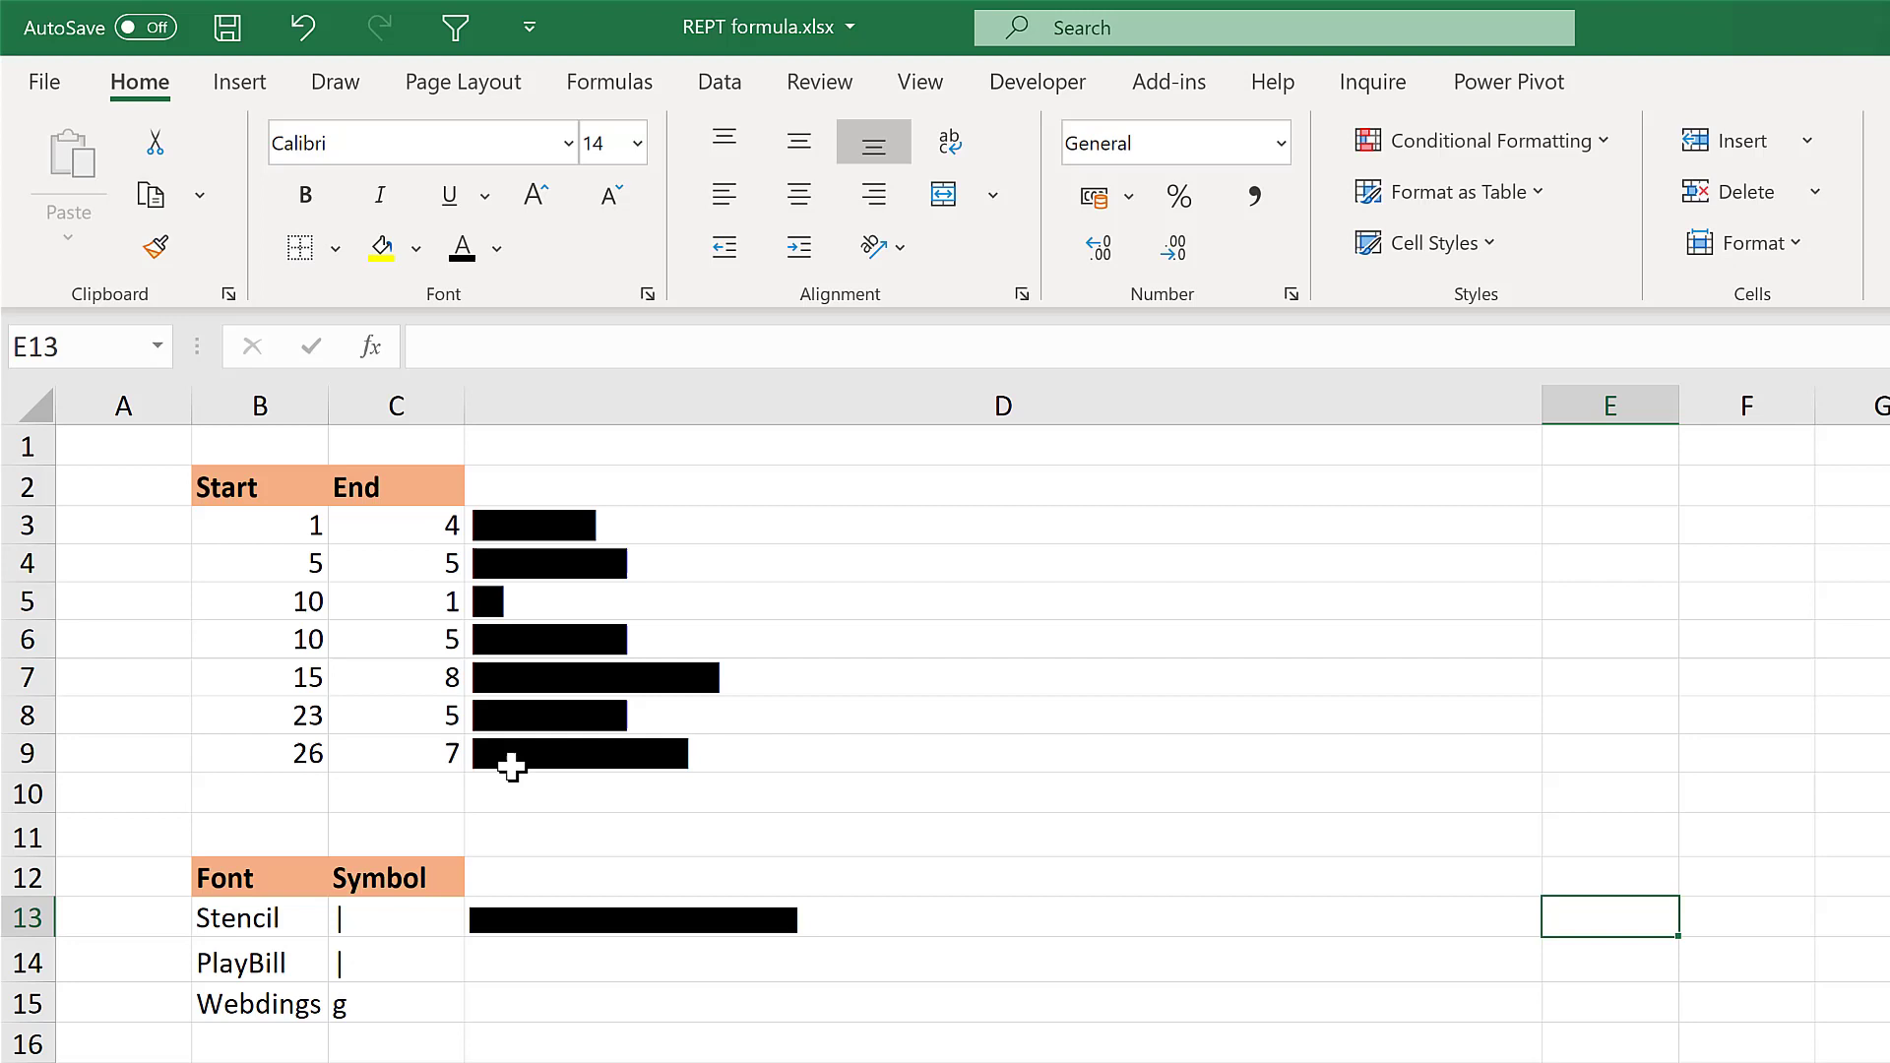
Step: Prefix D3's formula with REPT("-",B3), using the Start value in B3 as the offset count
{"action": "left_click", "coordinate": [708, 518]}
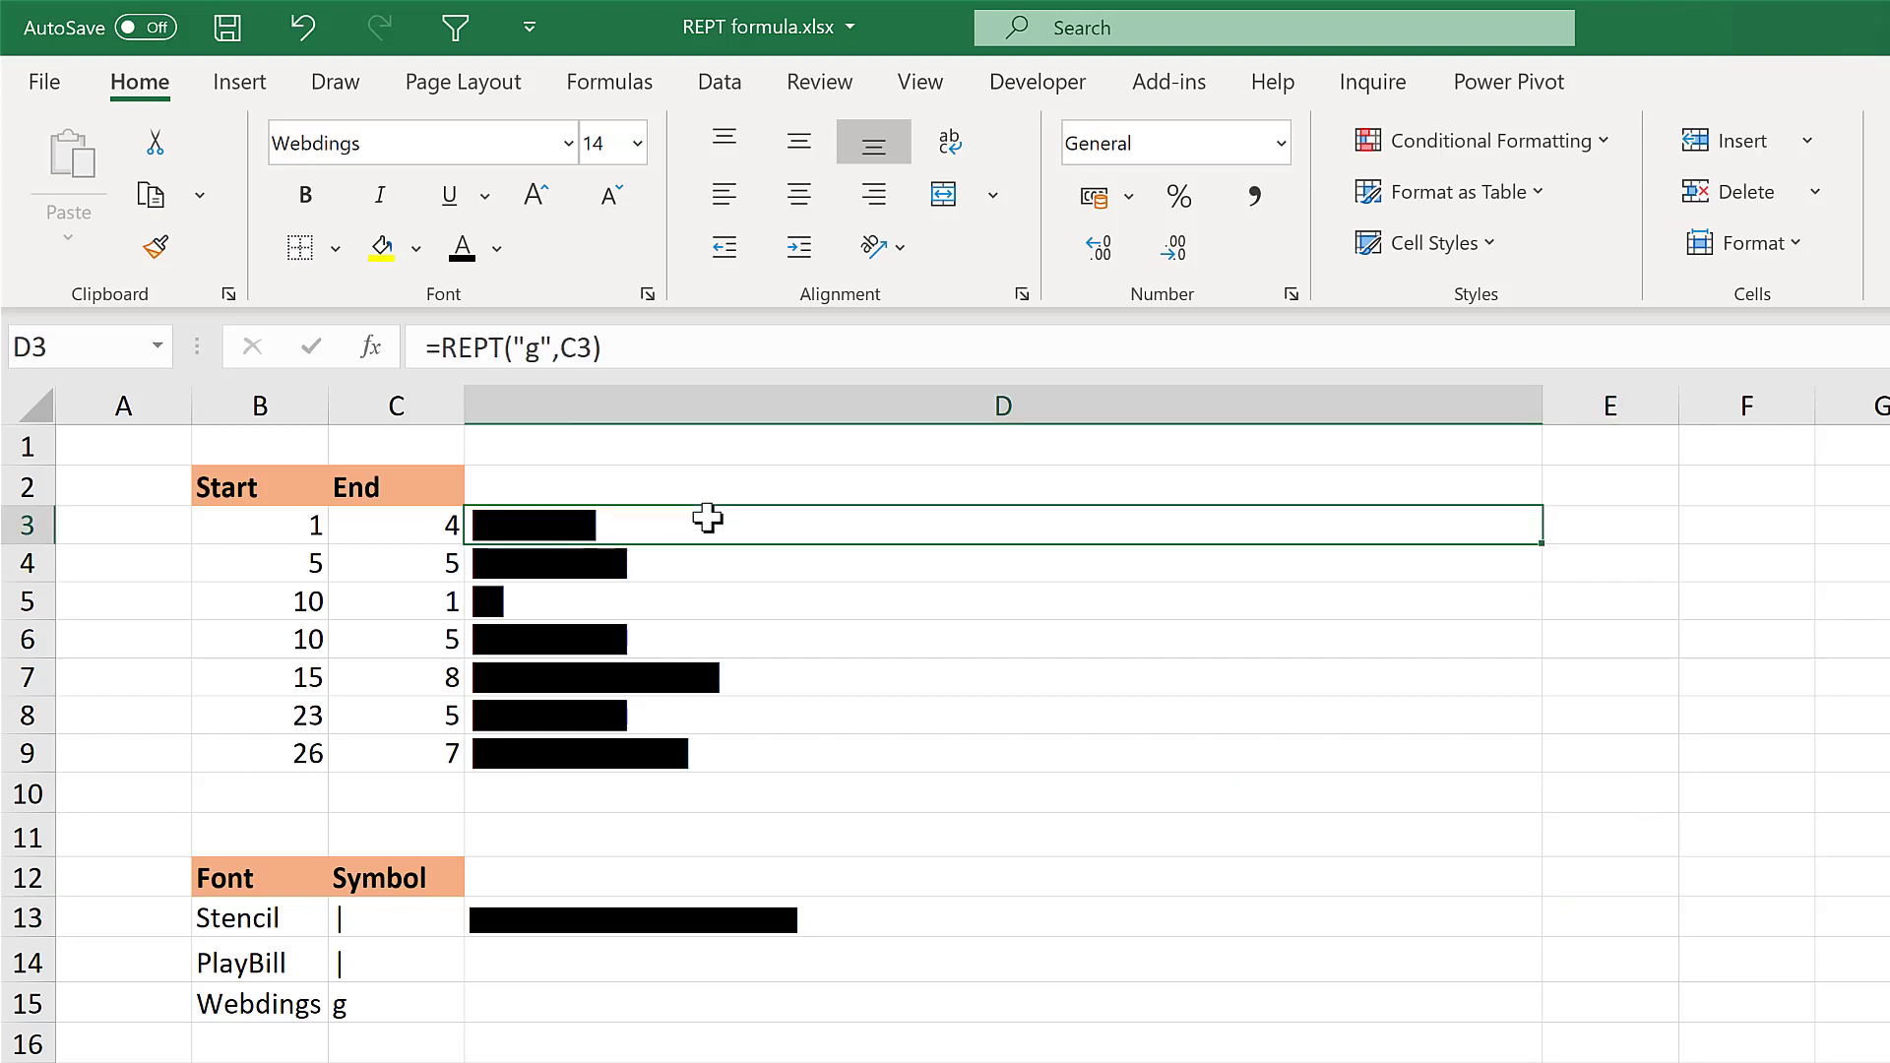
{"action": "left_click", "coordinate": [450, 347]}
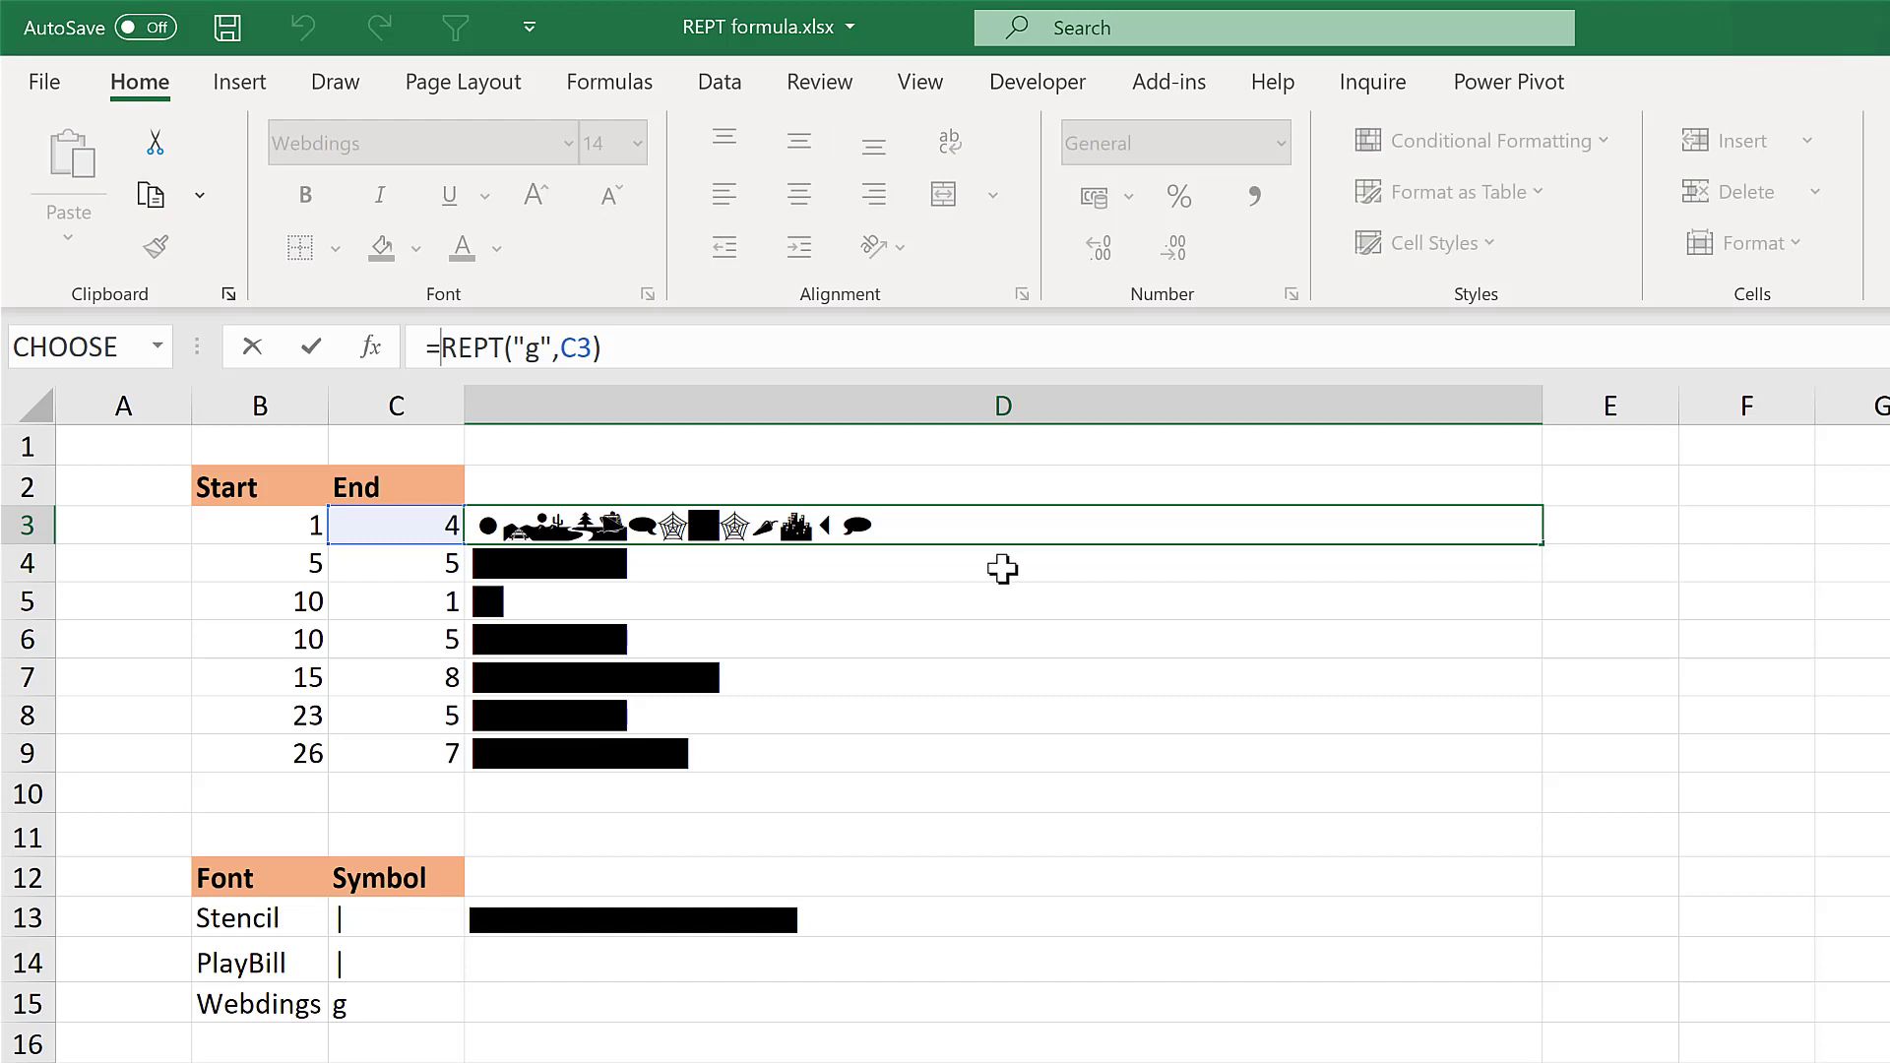
{"action": "type", "text": "REPT"}
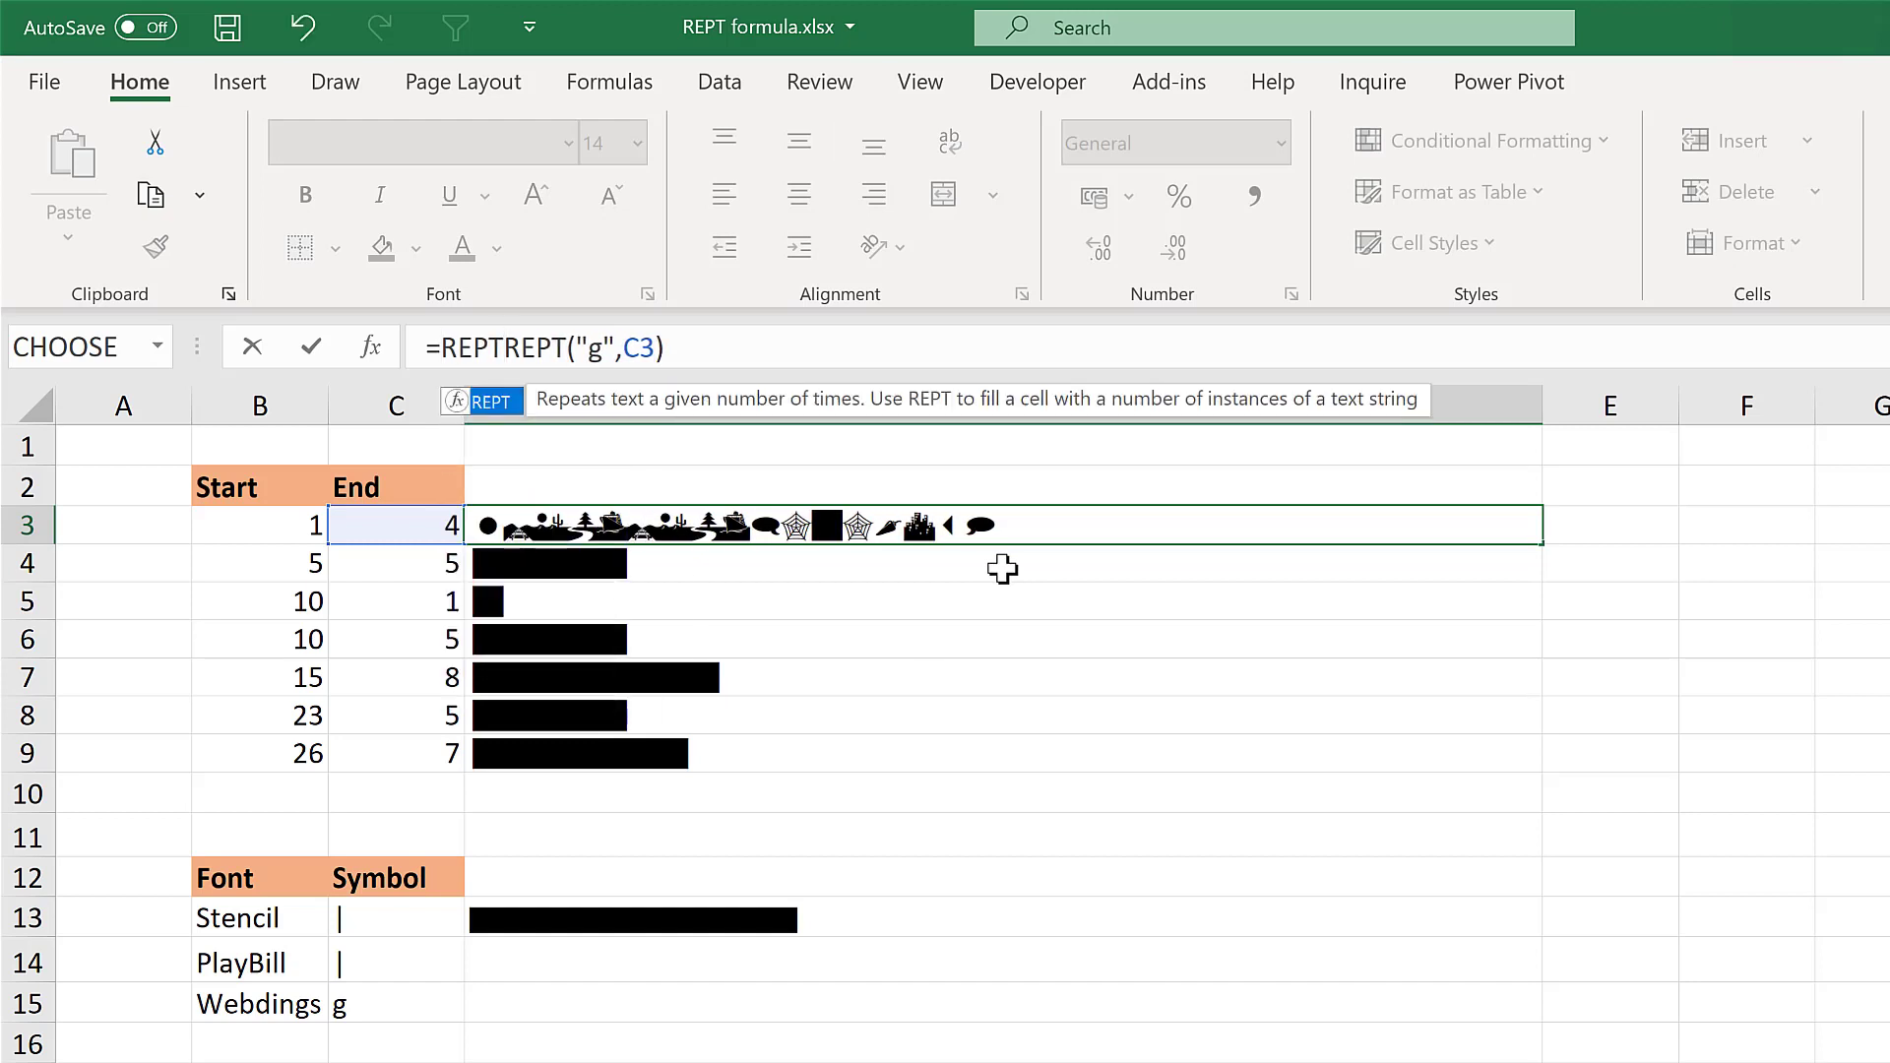
{"action": "type", "text": "()"}
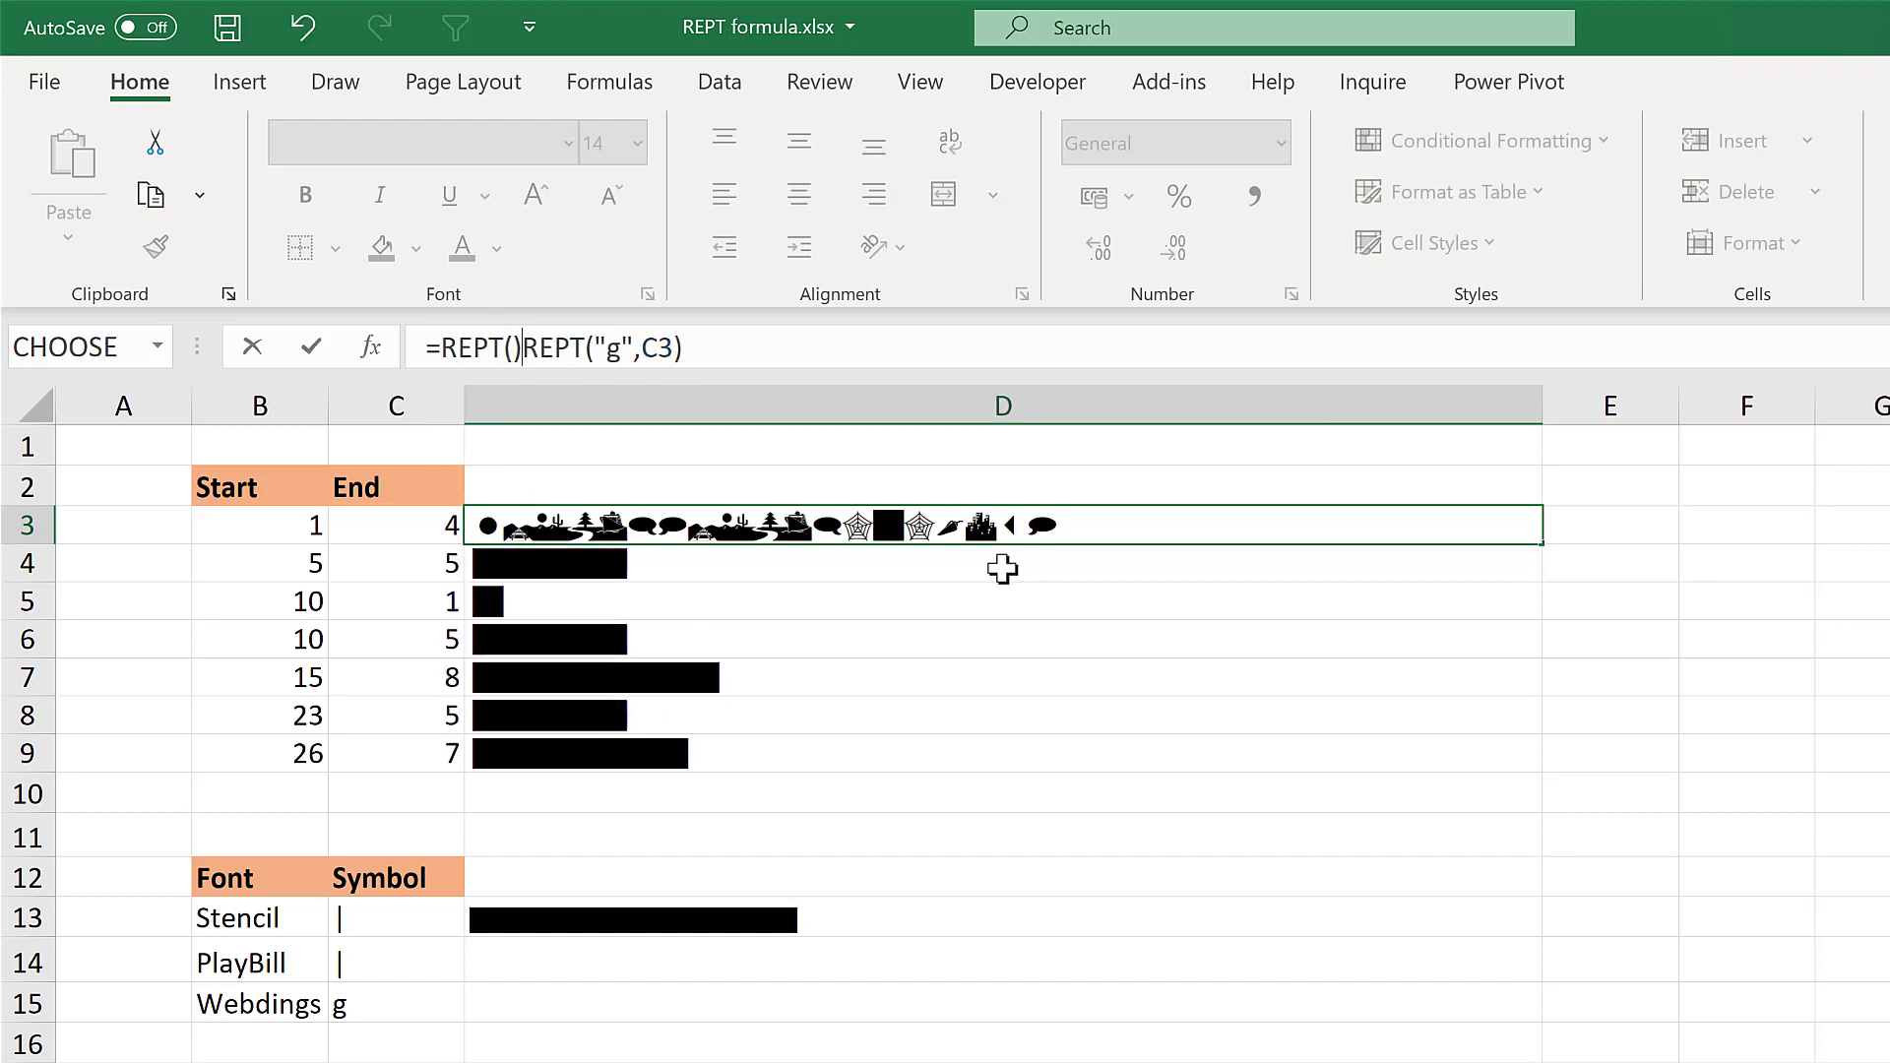
{"action": "type", "text": "&"}
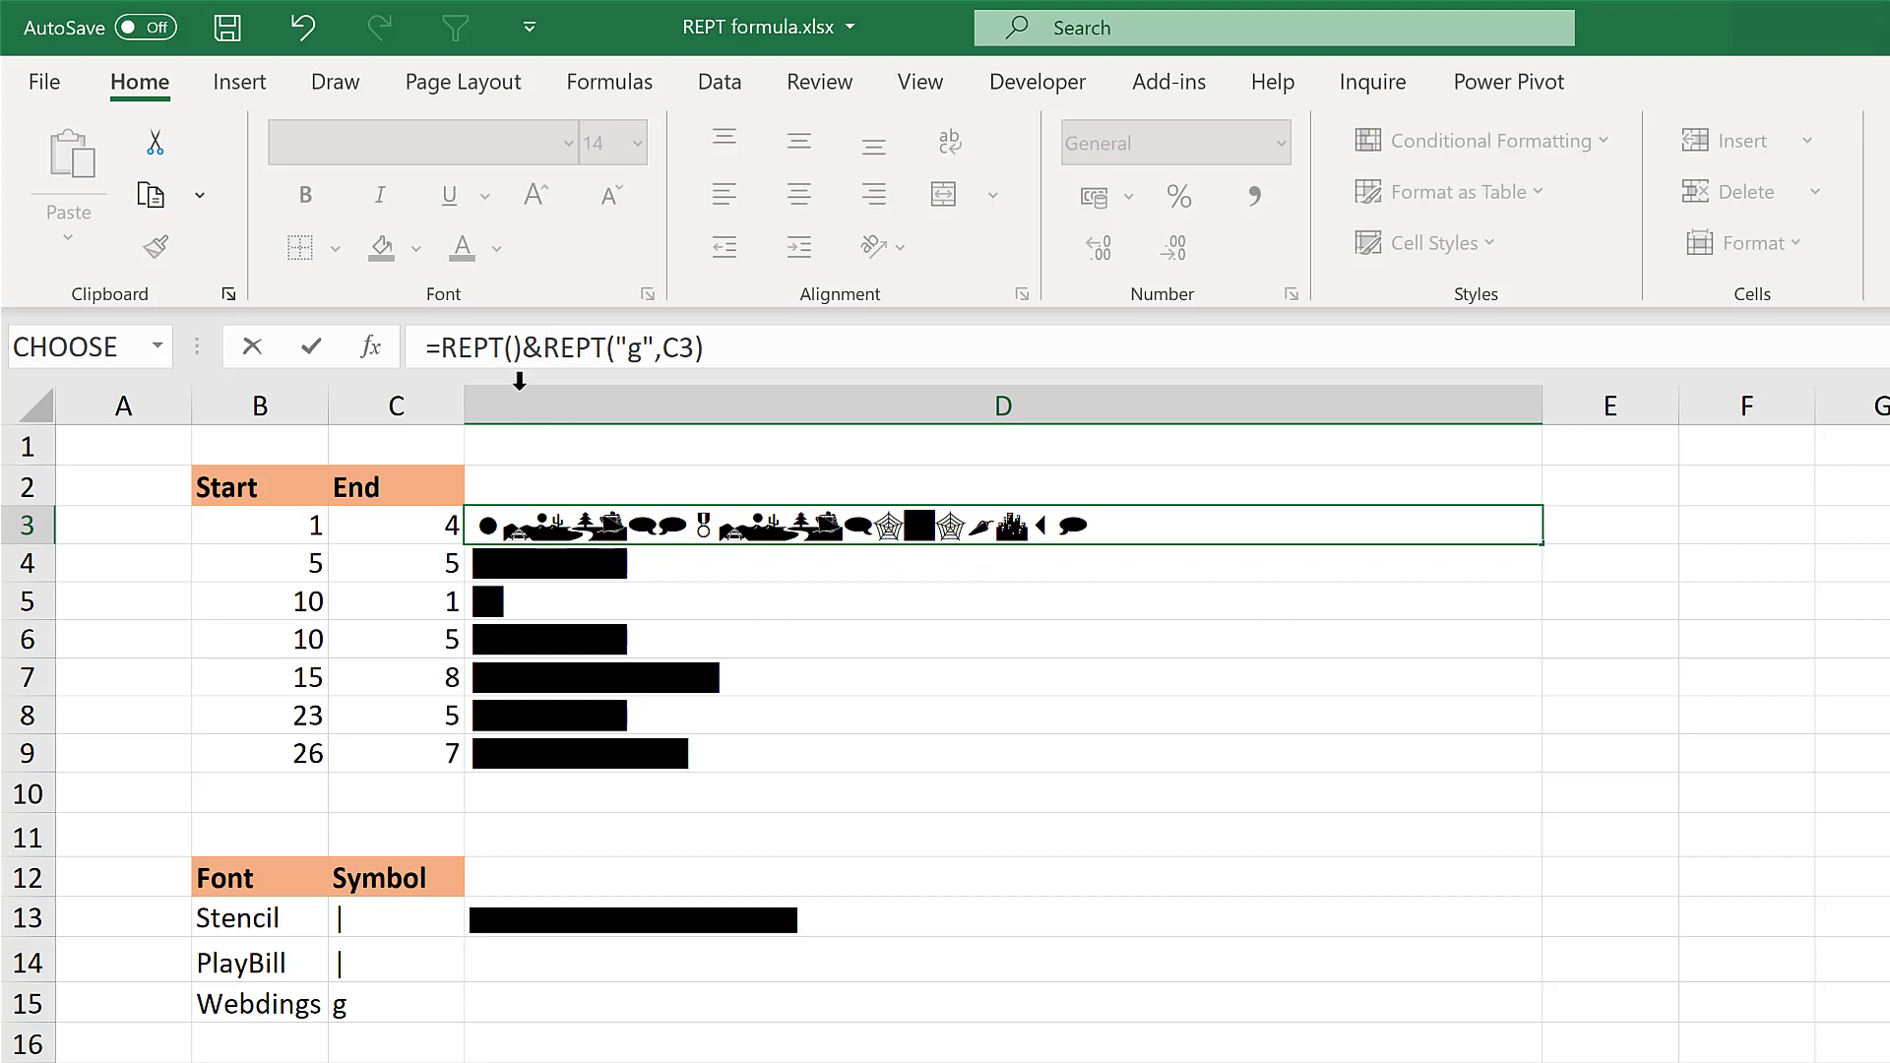
{"action": "left_click", "coordinate": [514, 350]}
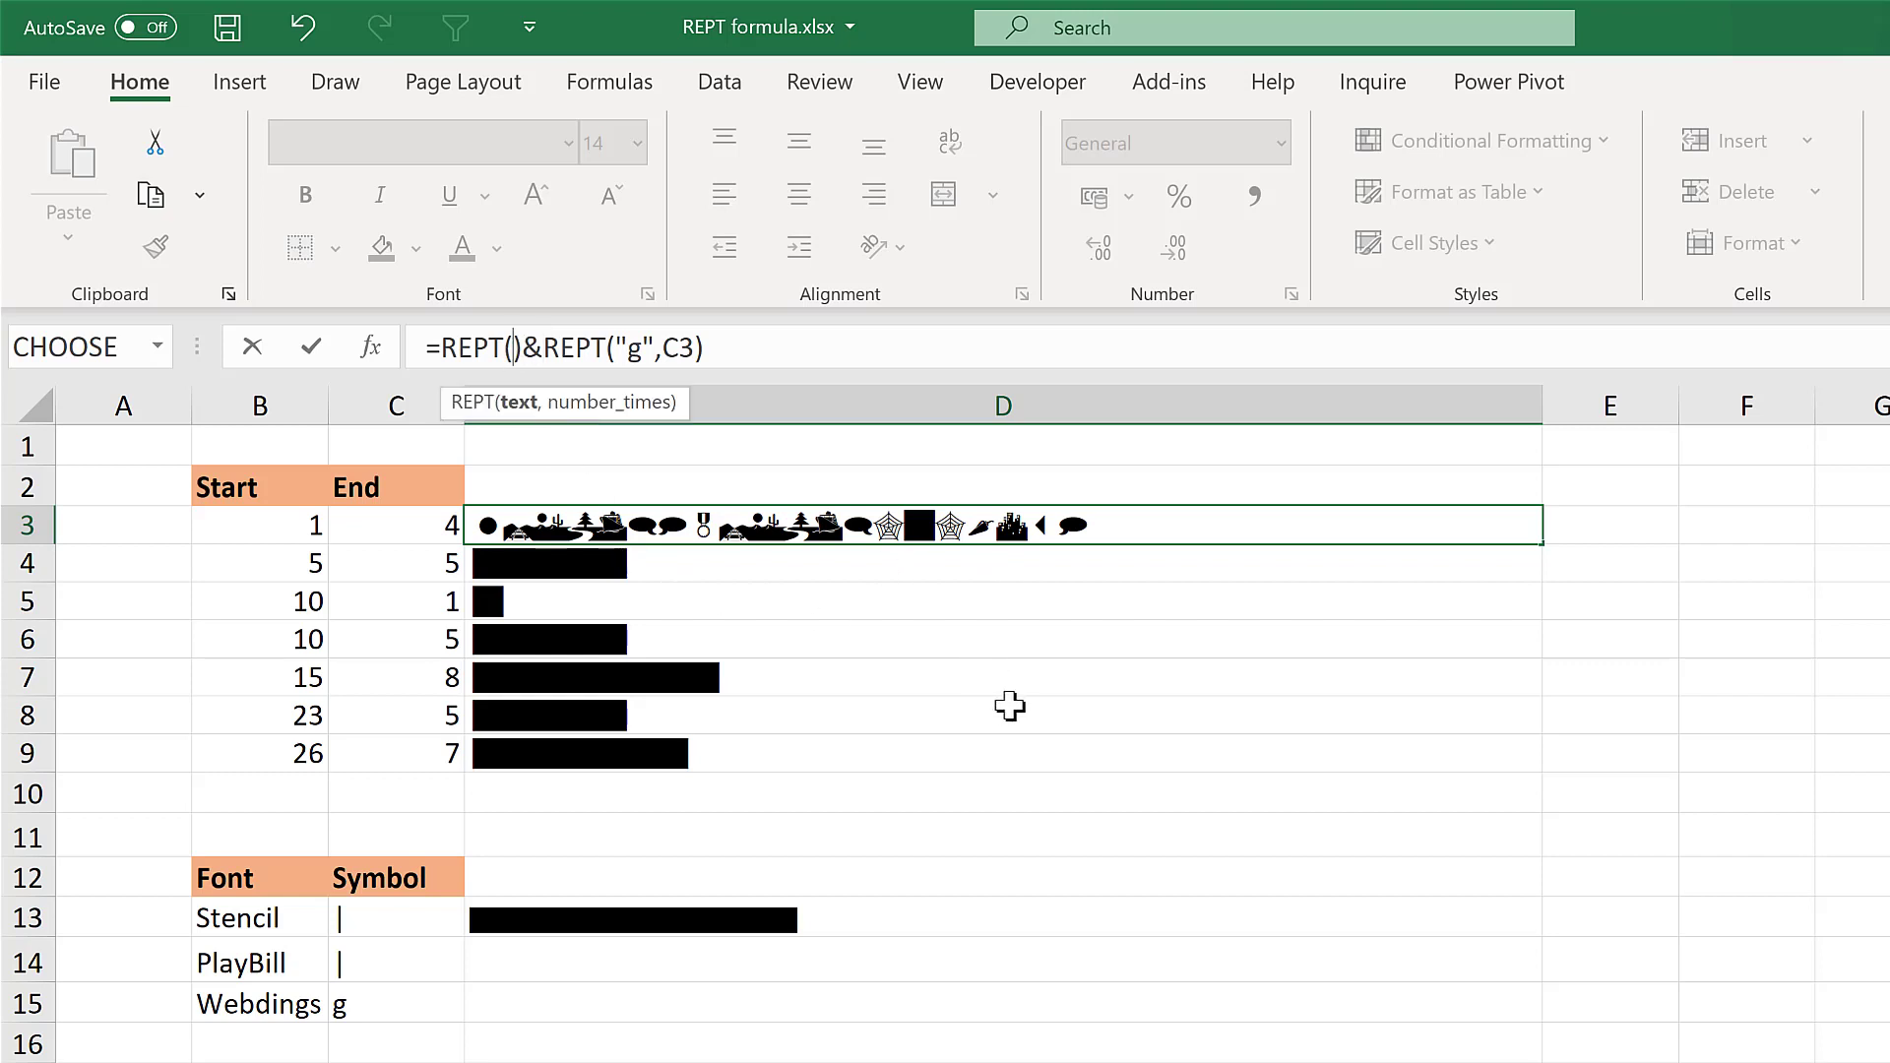
{"action": "type", "text": "\"-\""}
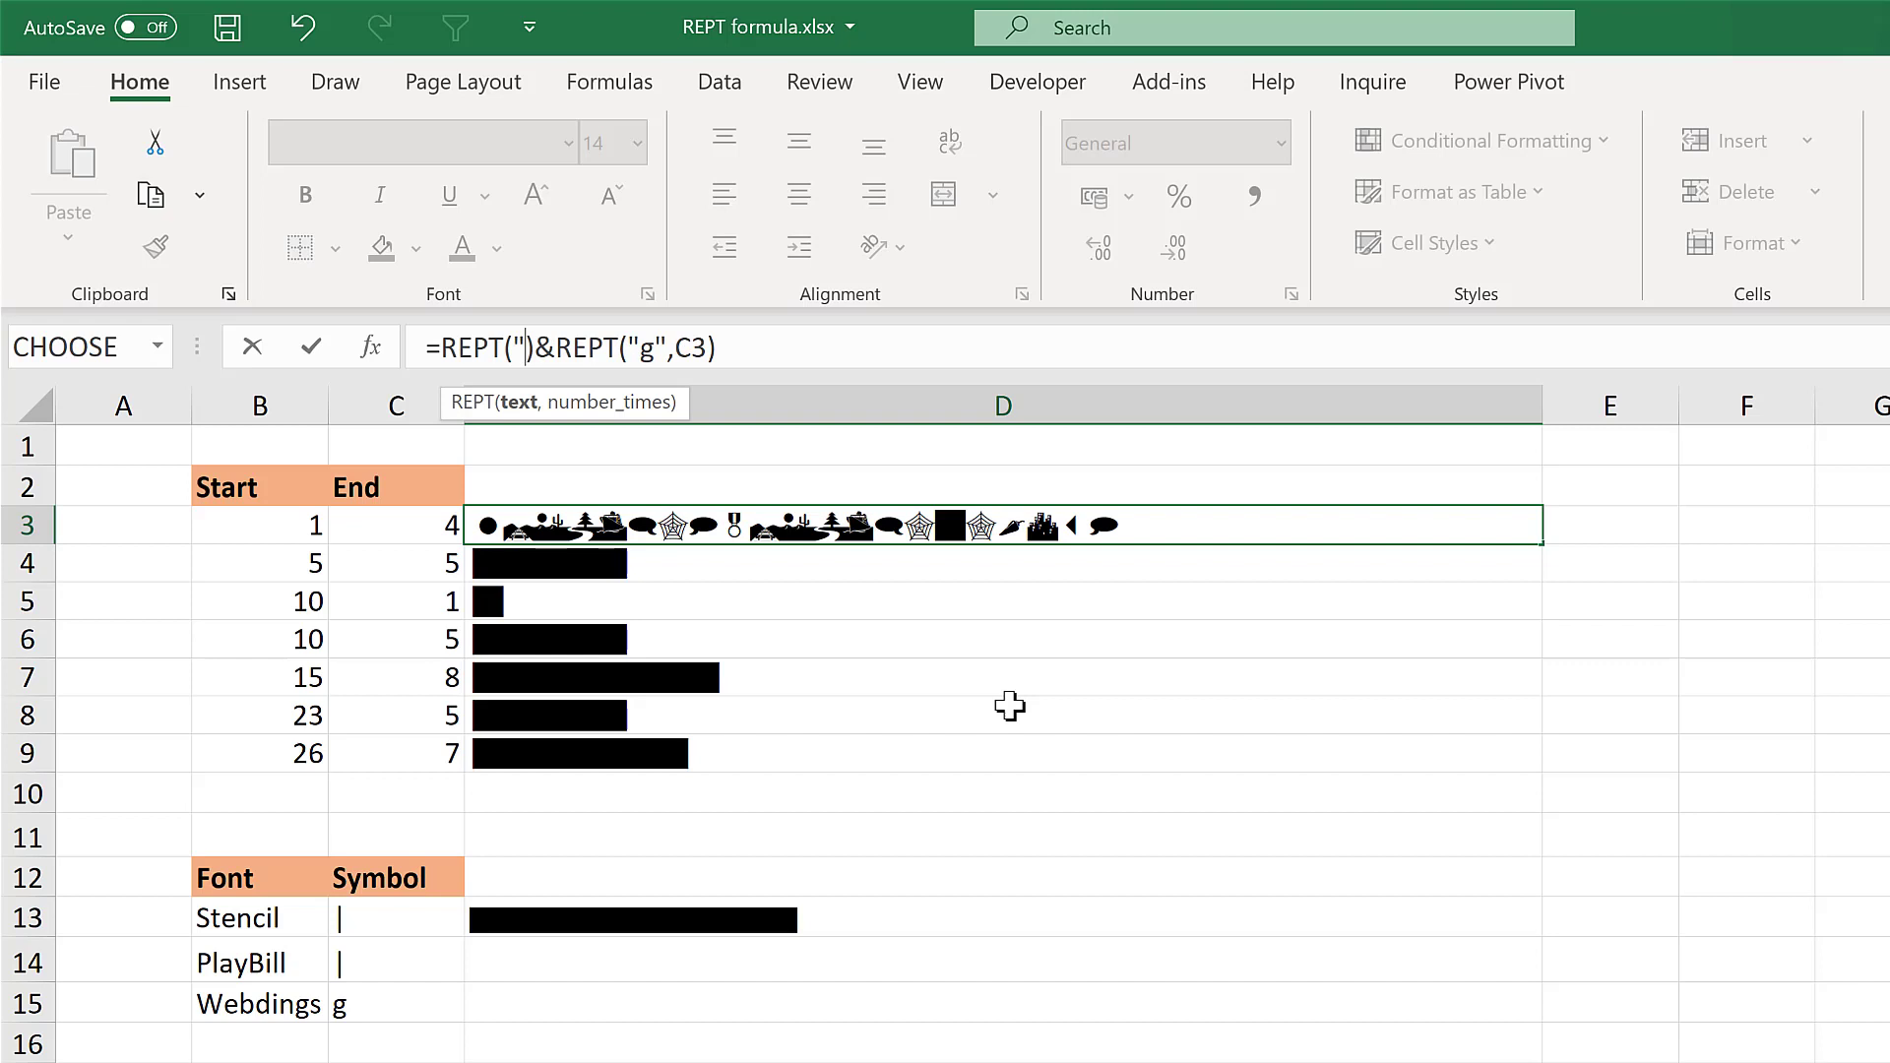
{"action": "type", "text": ","}
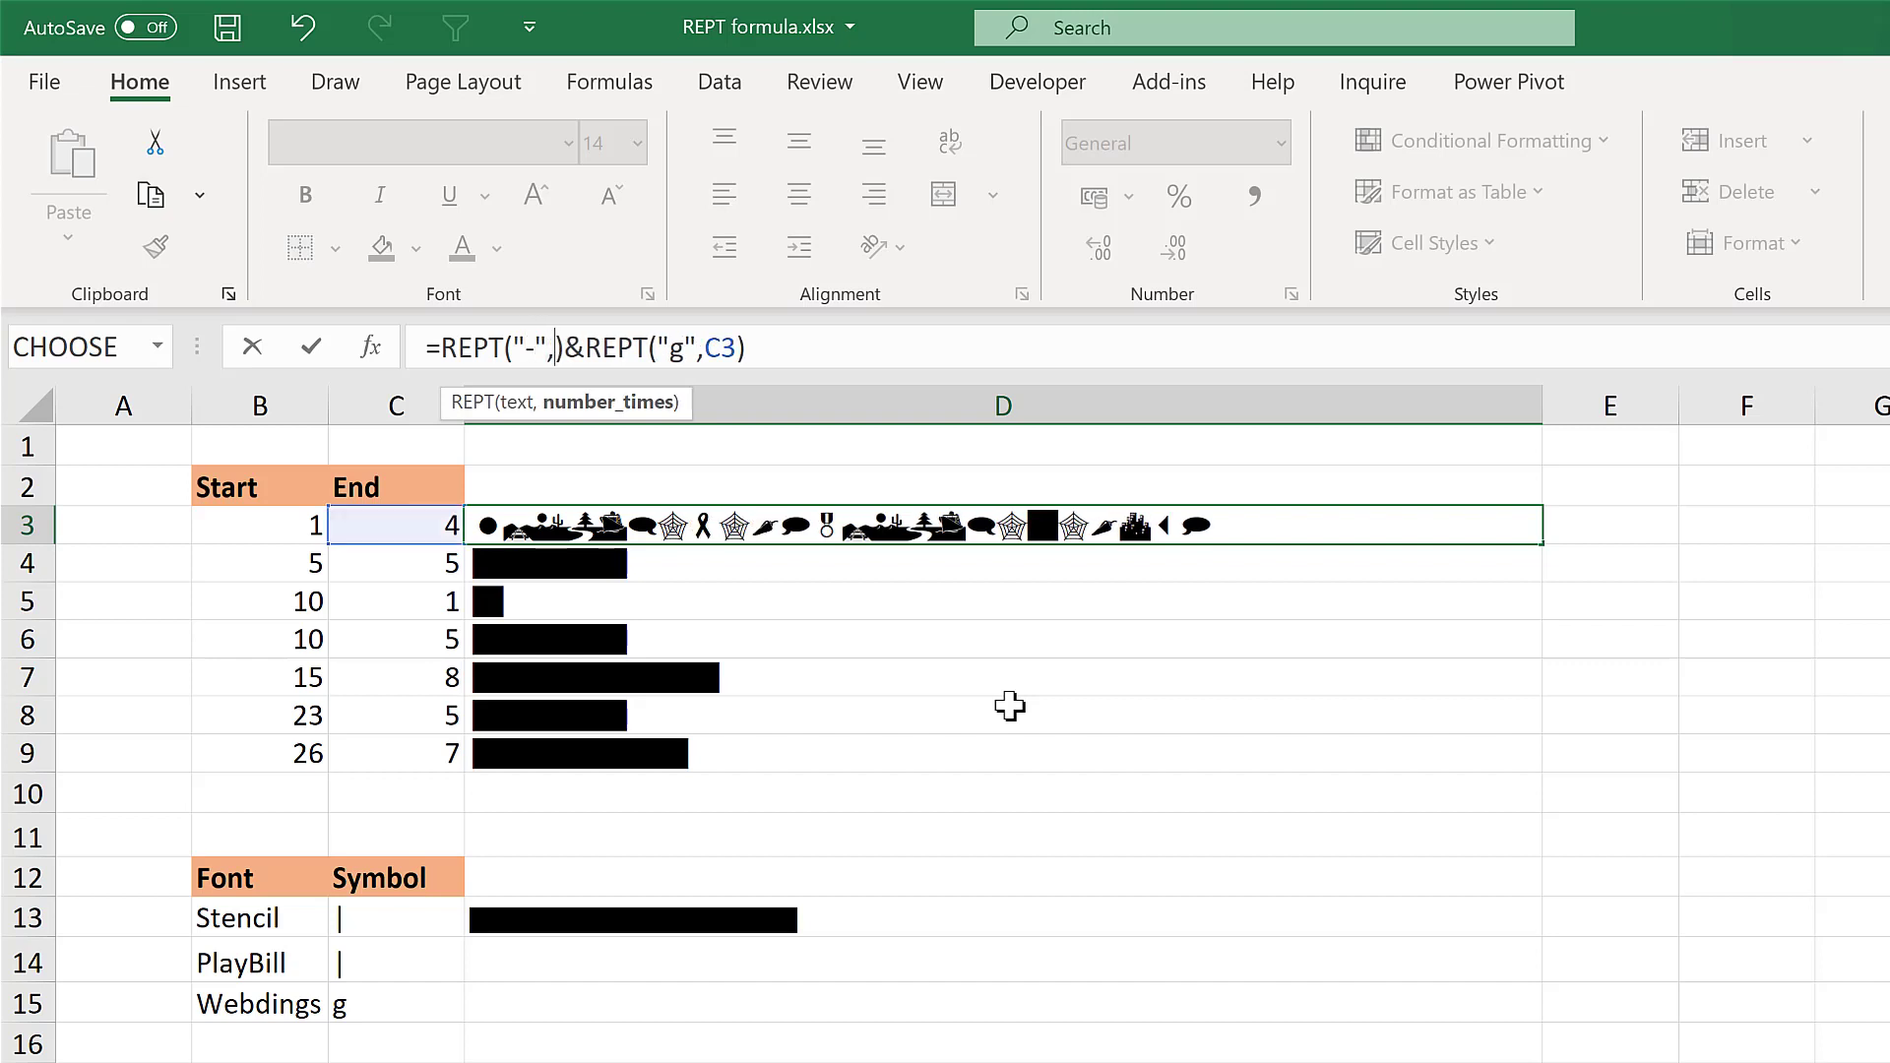
{"action": "left_click", "coordinate": [258, 532]}
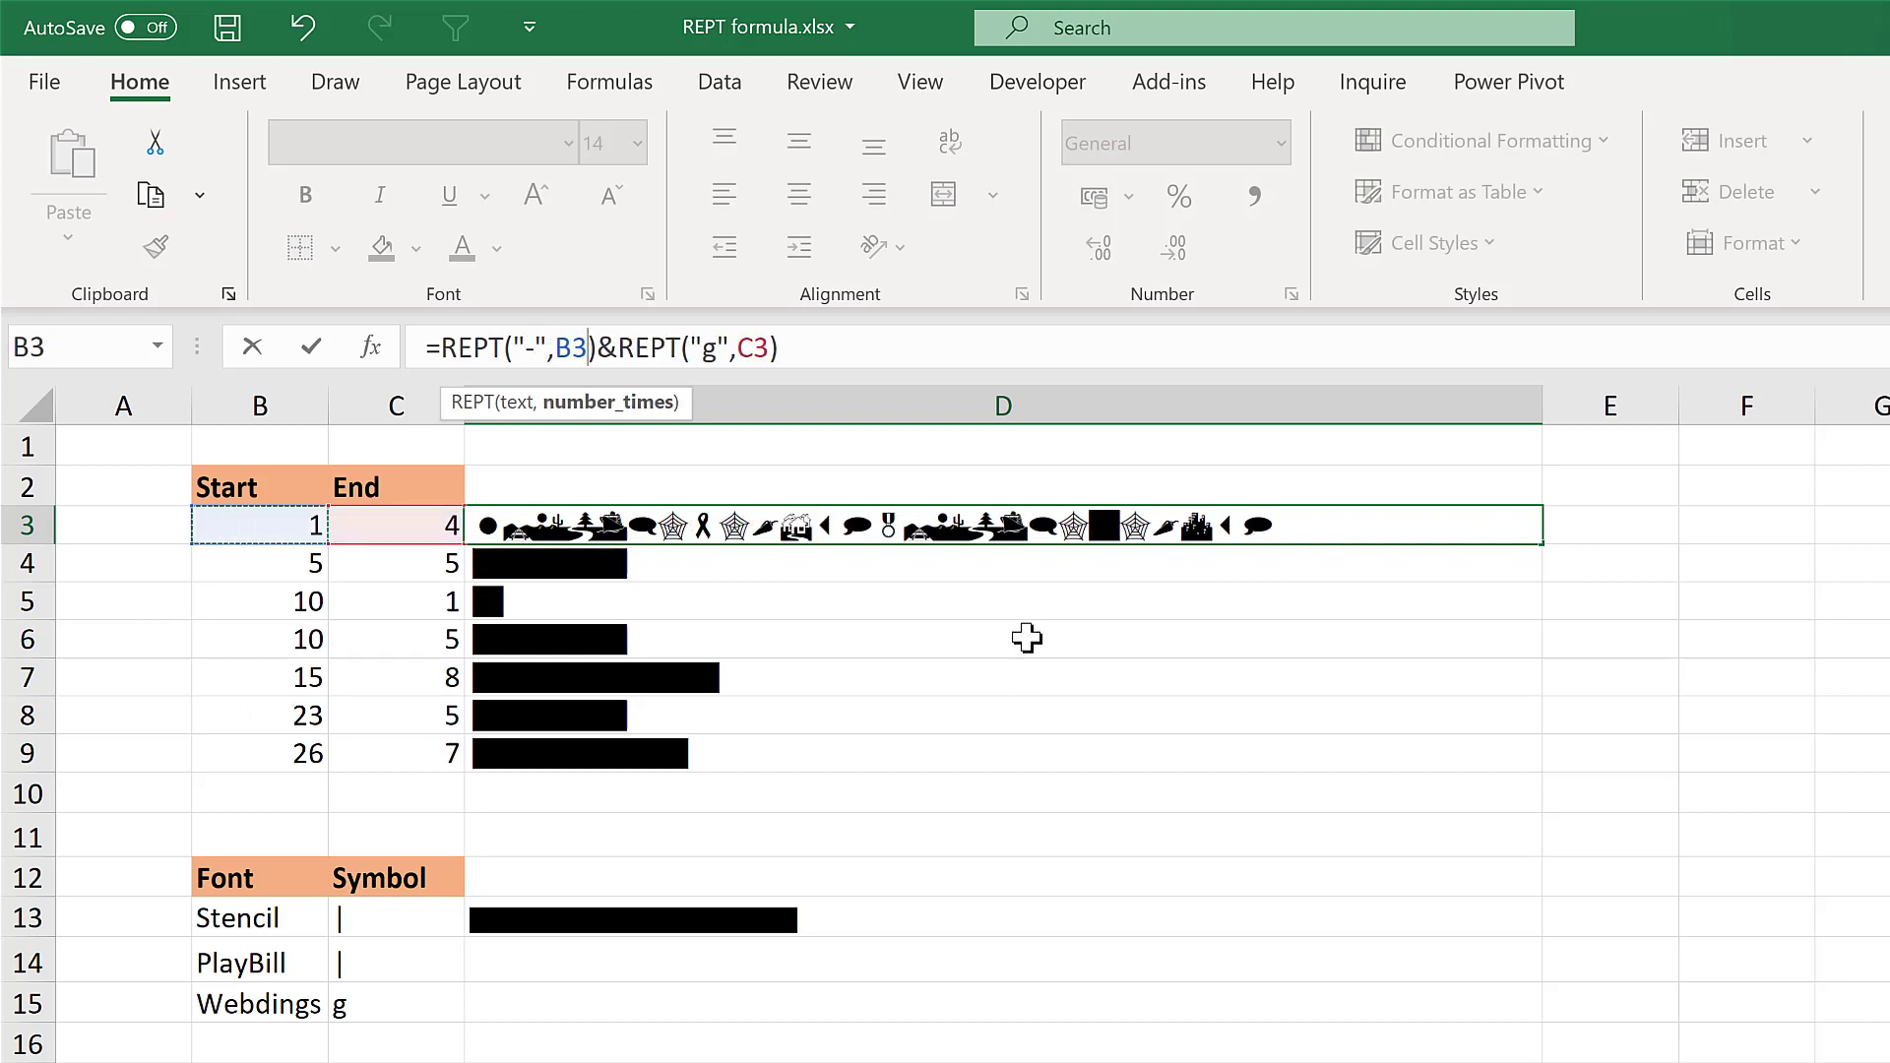
{"action": "key", "text": "Return"}
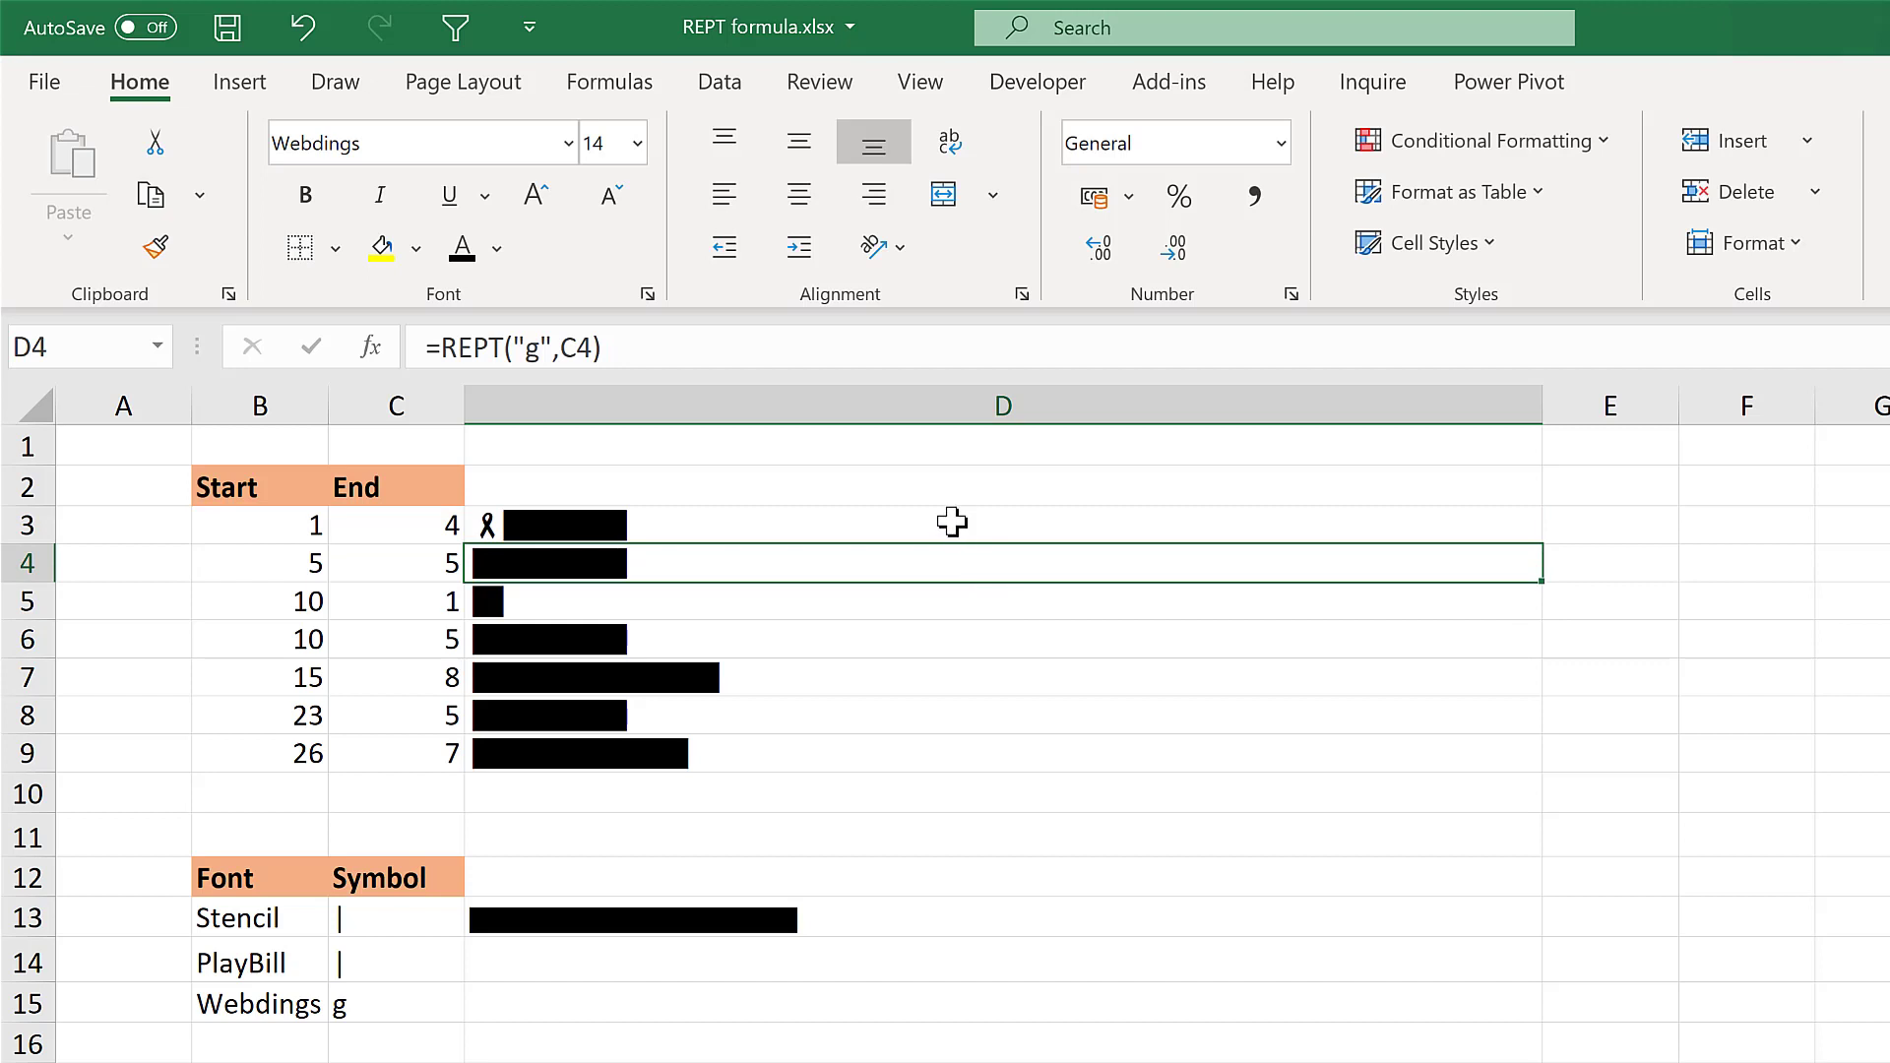
{"action": "left_click", "coordinate": [952, 523]}
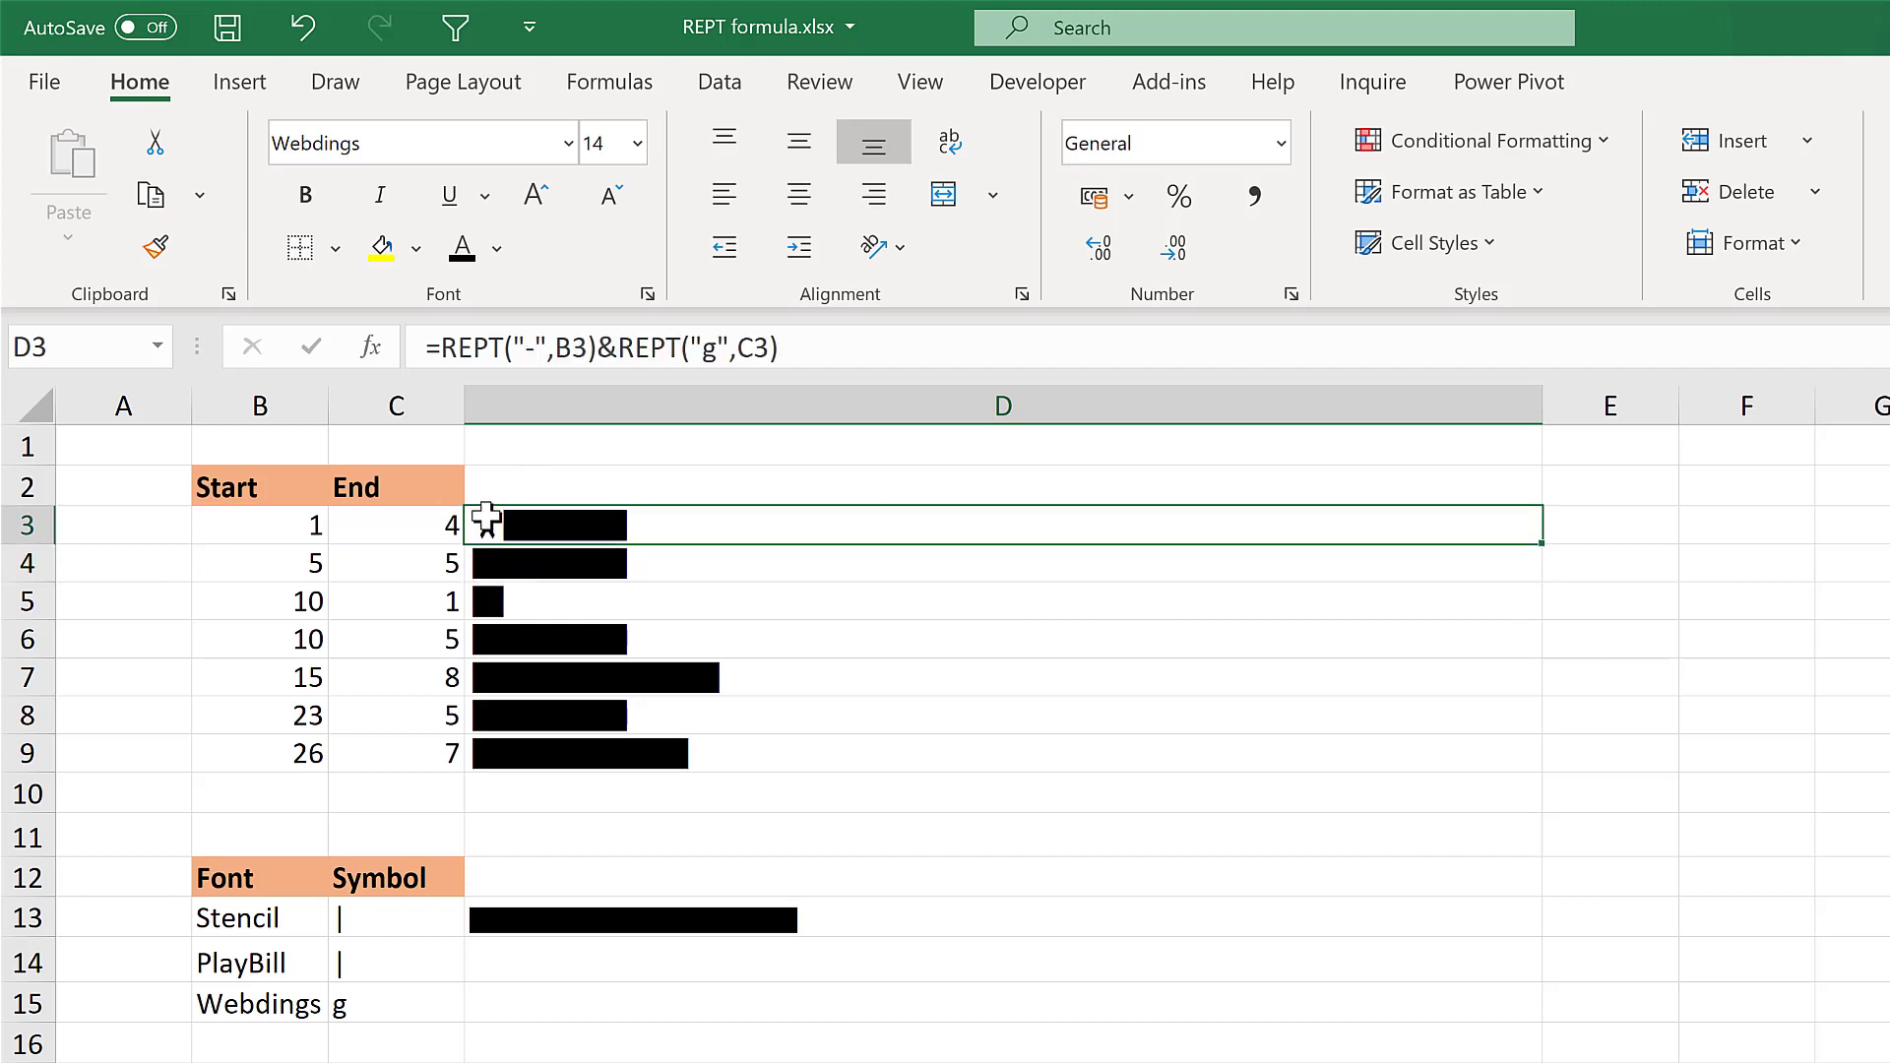
Step: Fill the combined D3 formula down to D9 and check the formula in D9
{"action": "double_click", "coordinate": [1541, 554]}
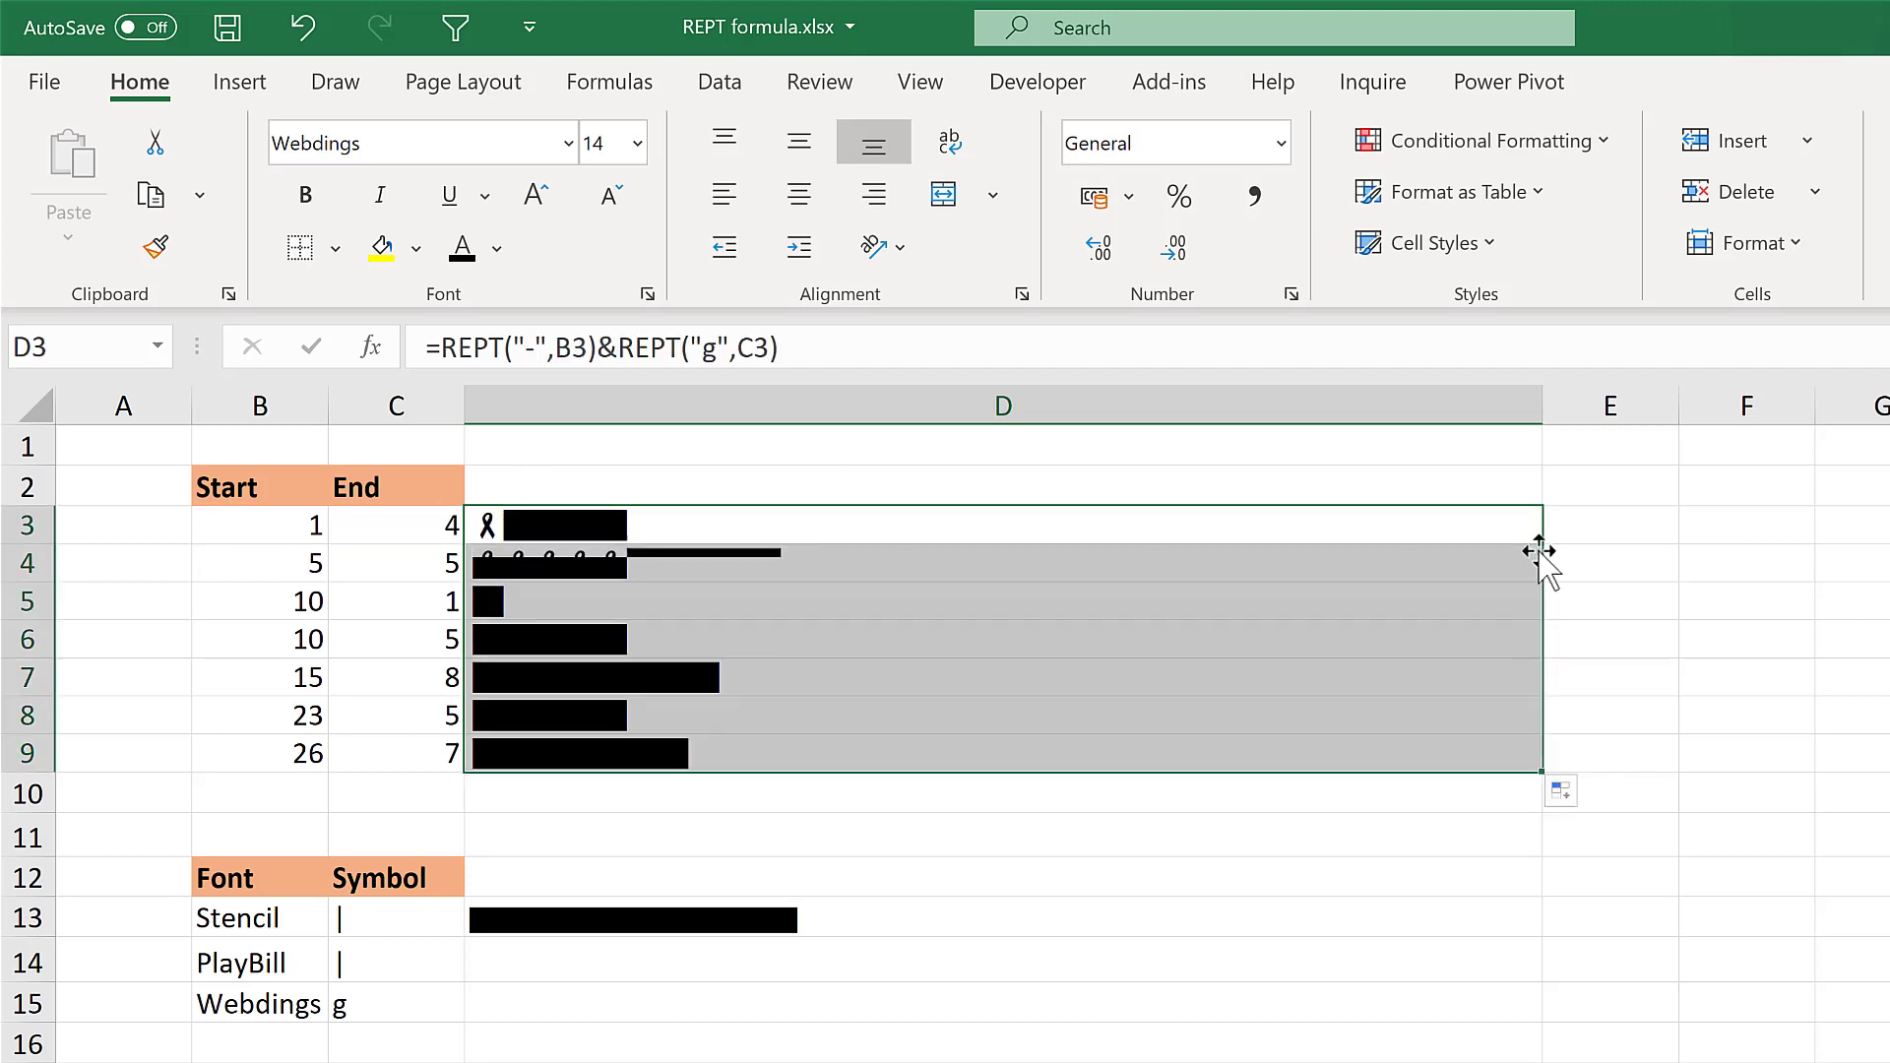
{"action": "left_click", "coordinate": [770, 760]}
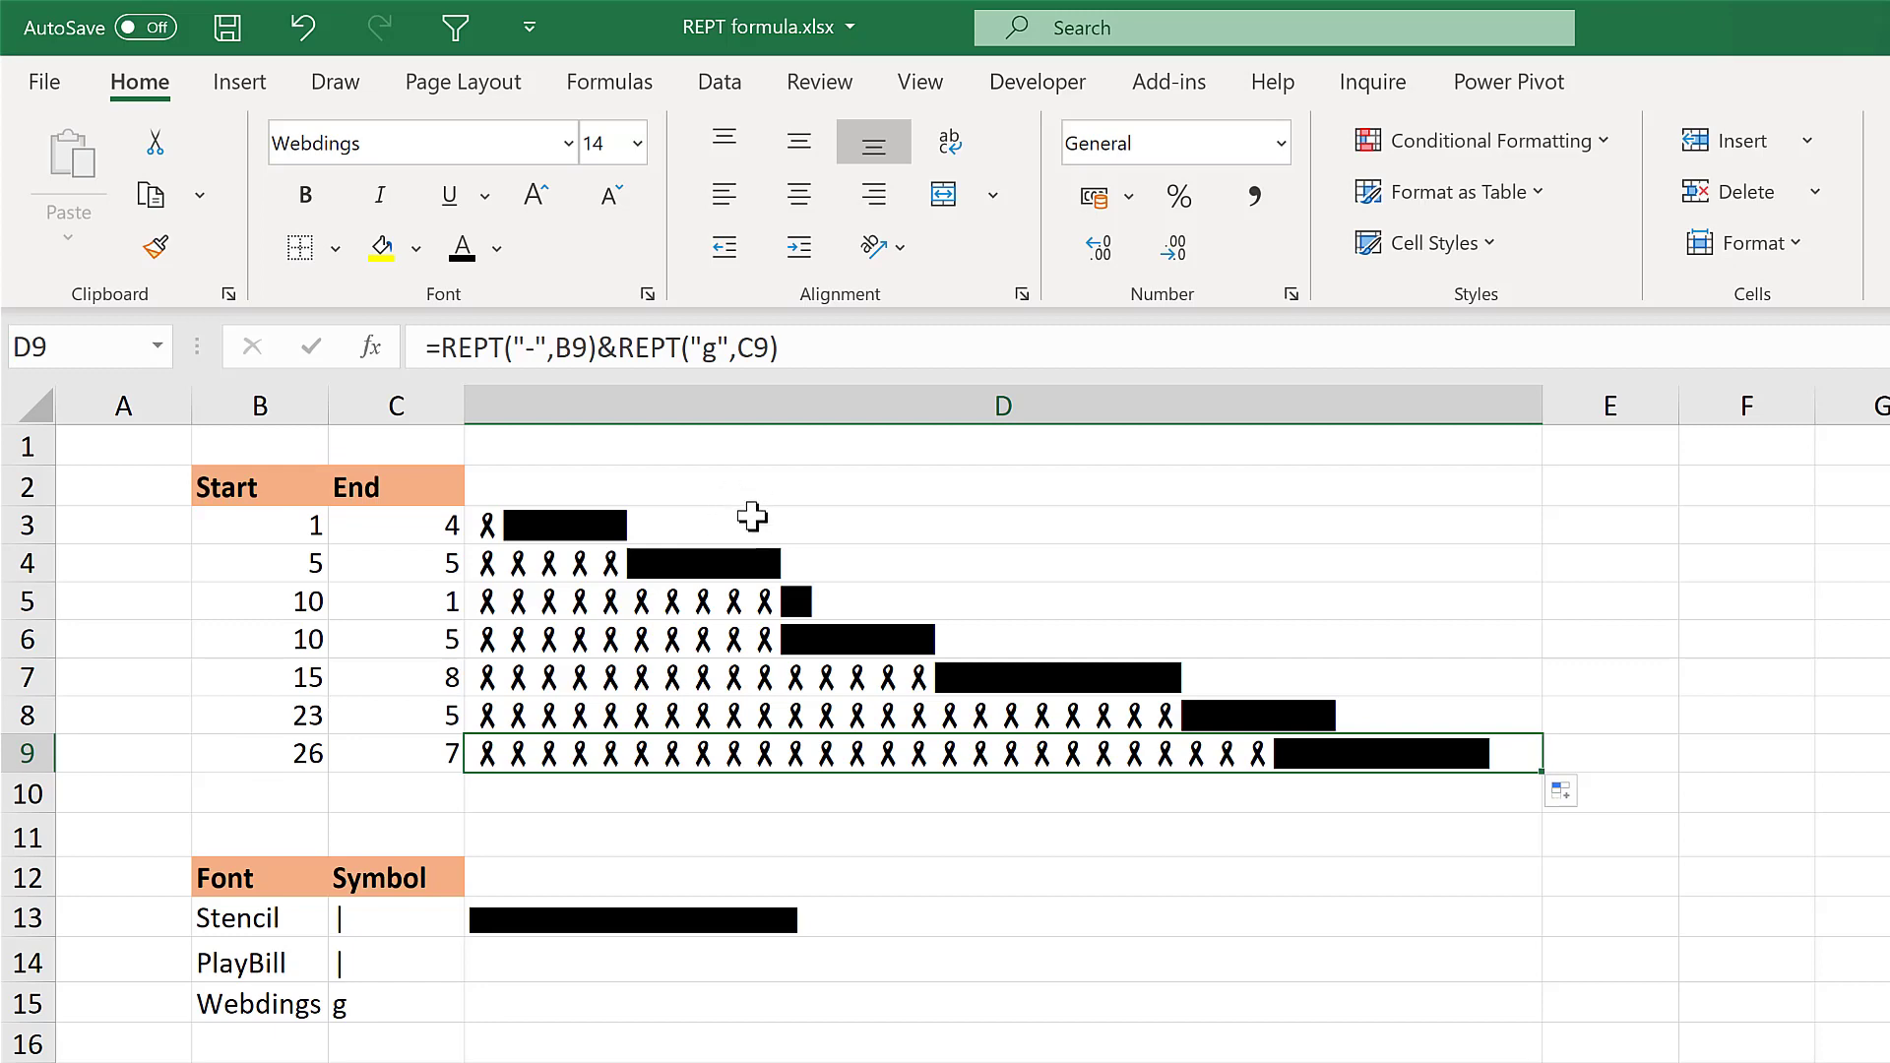
Step: Replace the dash offset with a space in D3's formula and fill it down to D9
{"action": "left_click", "coordinate": [752, 519]}
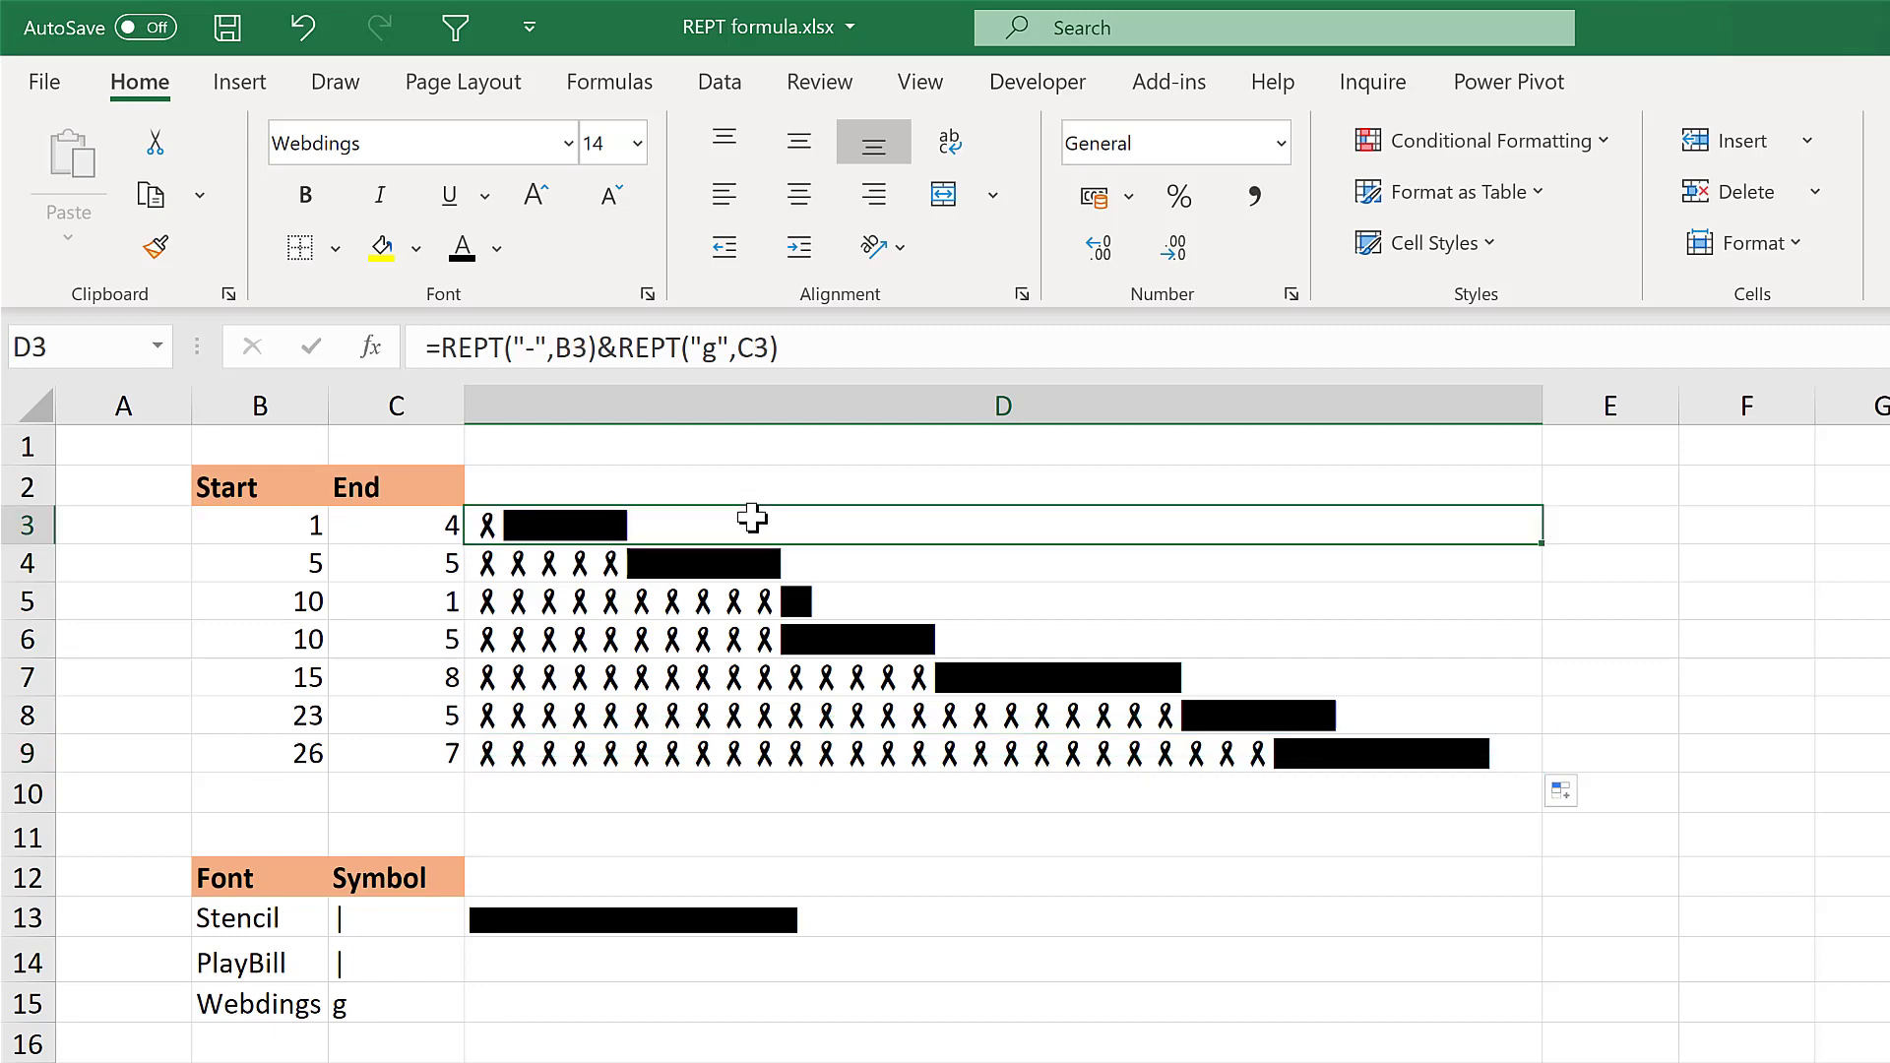
{"action": "left_click", "coordinate": [537, 350]}
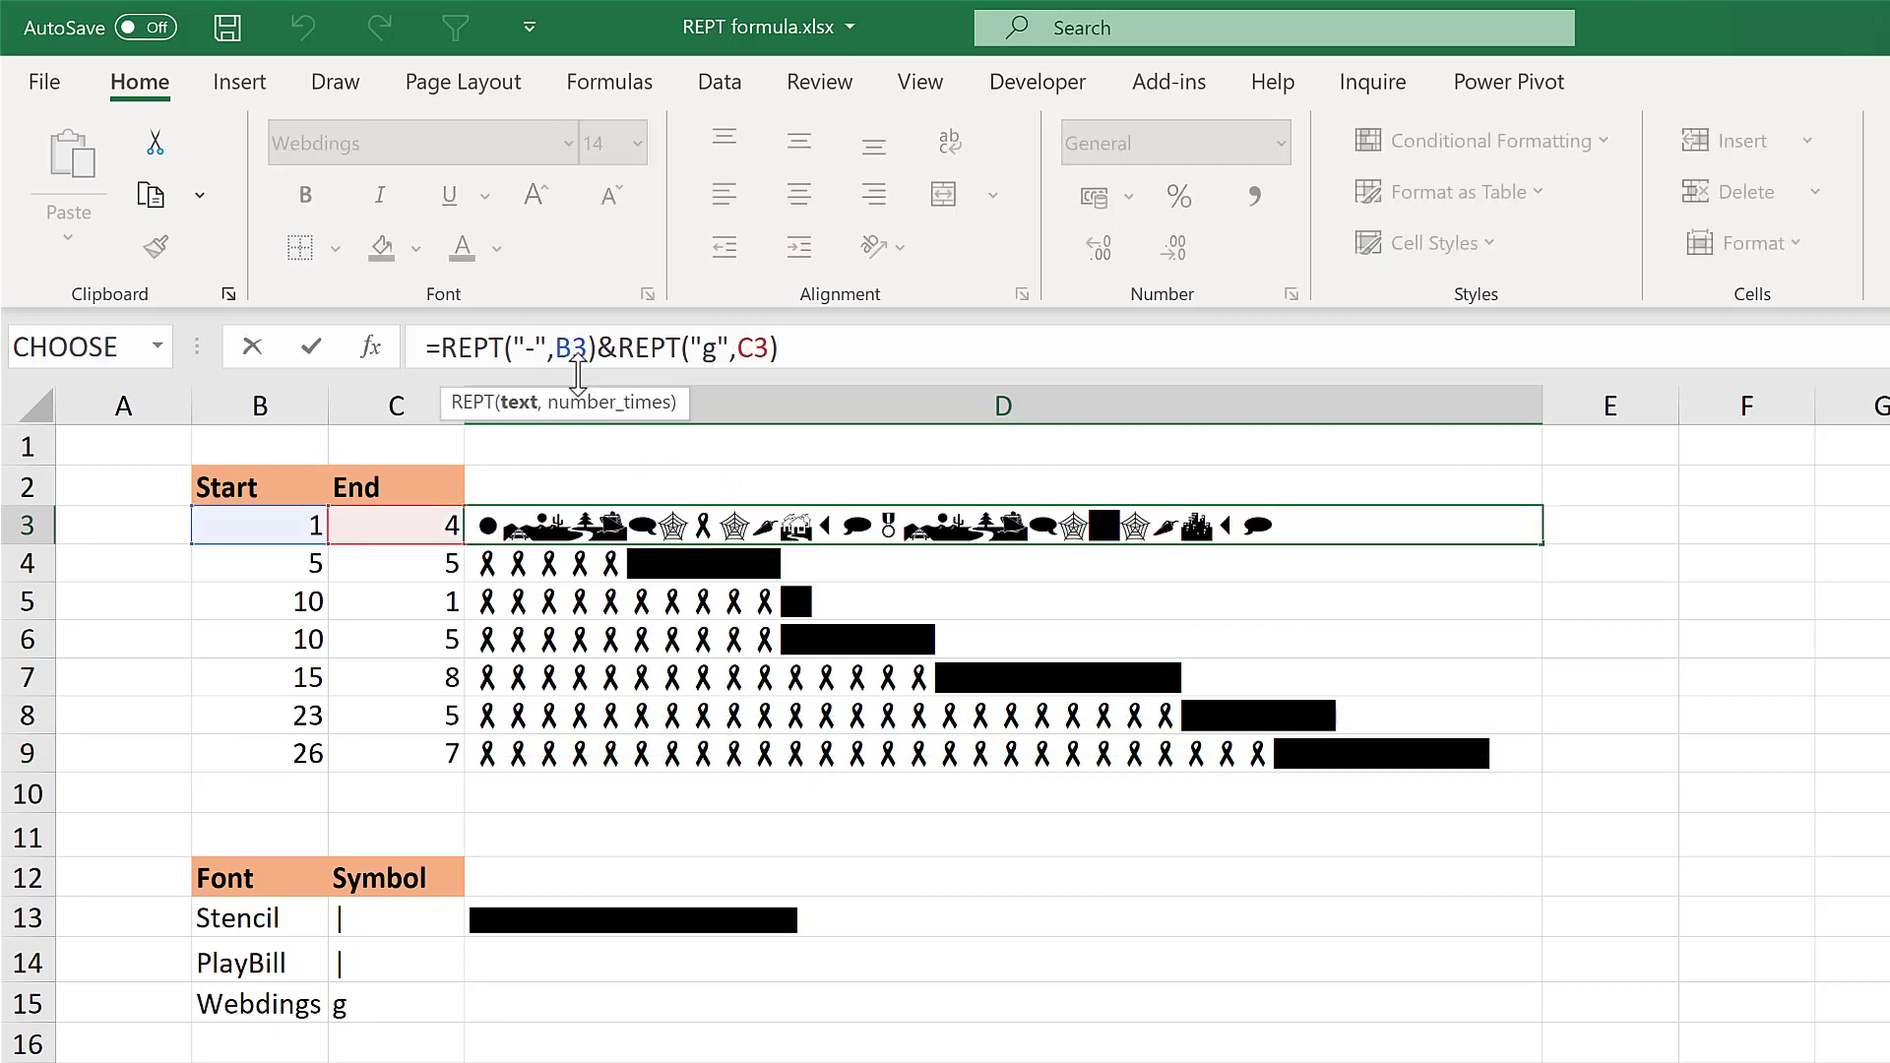
{"action": "key", "text": "BackSpace"}
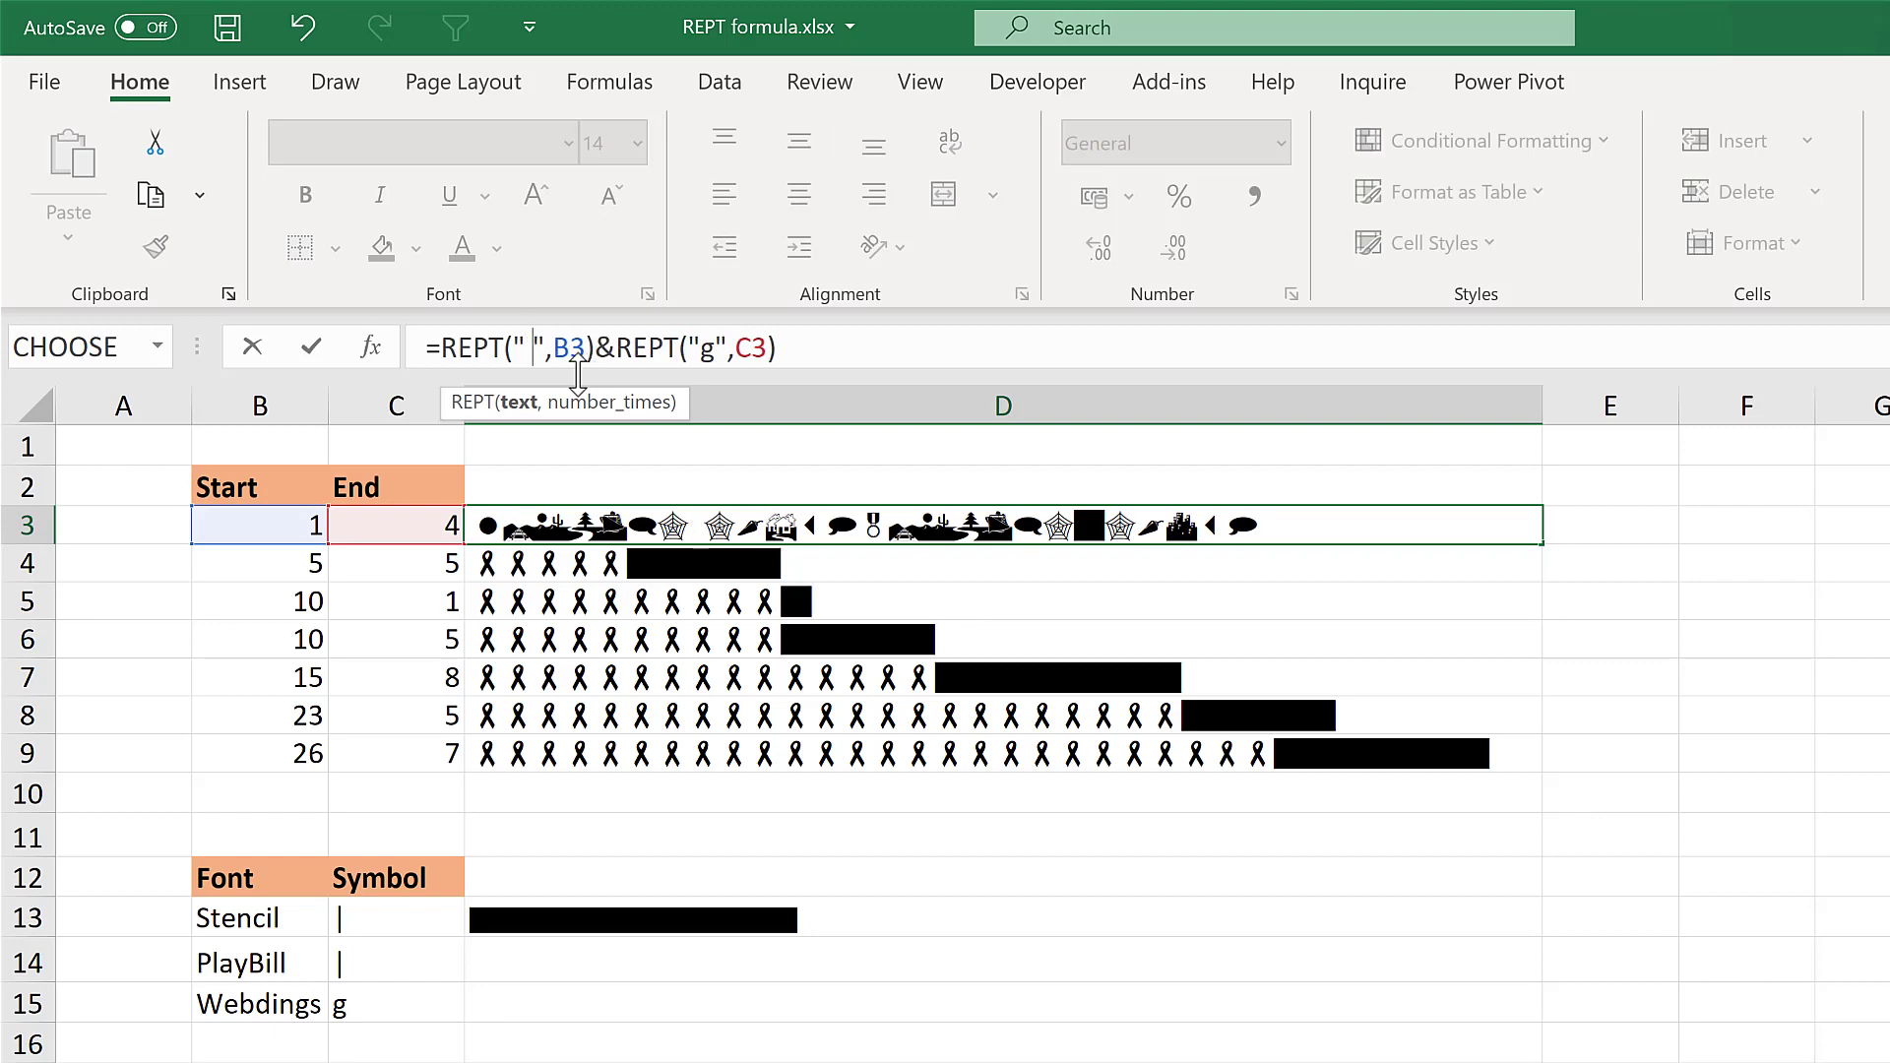
{"action": "key", "text": "Return"}
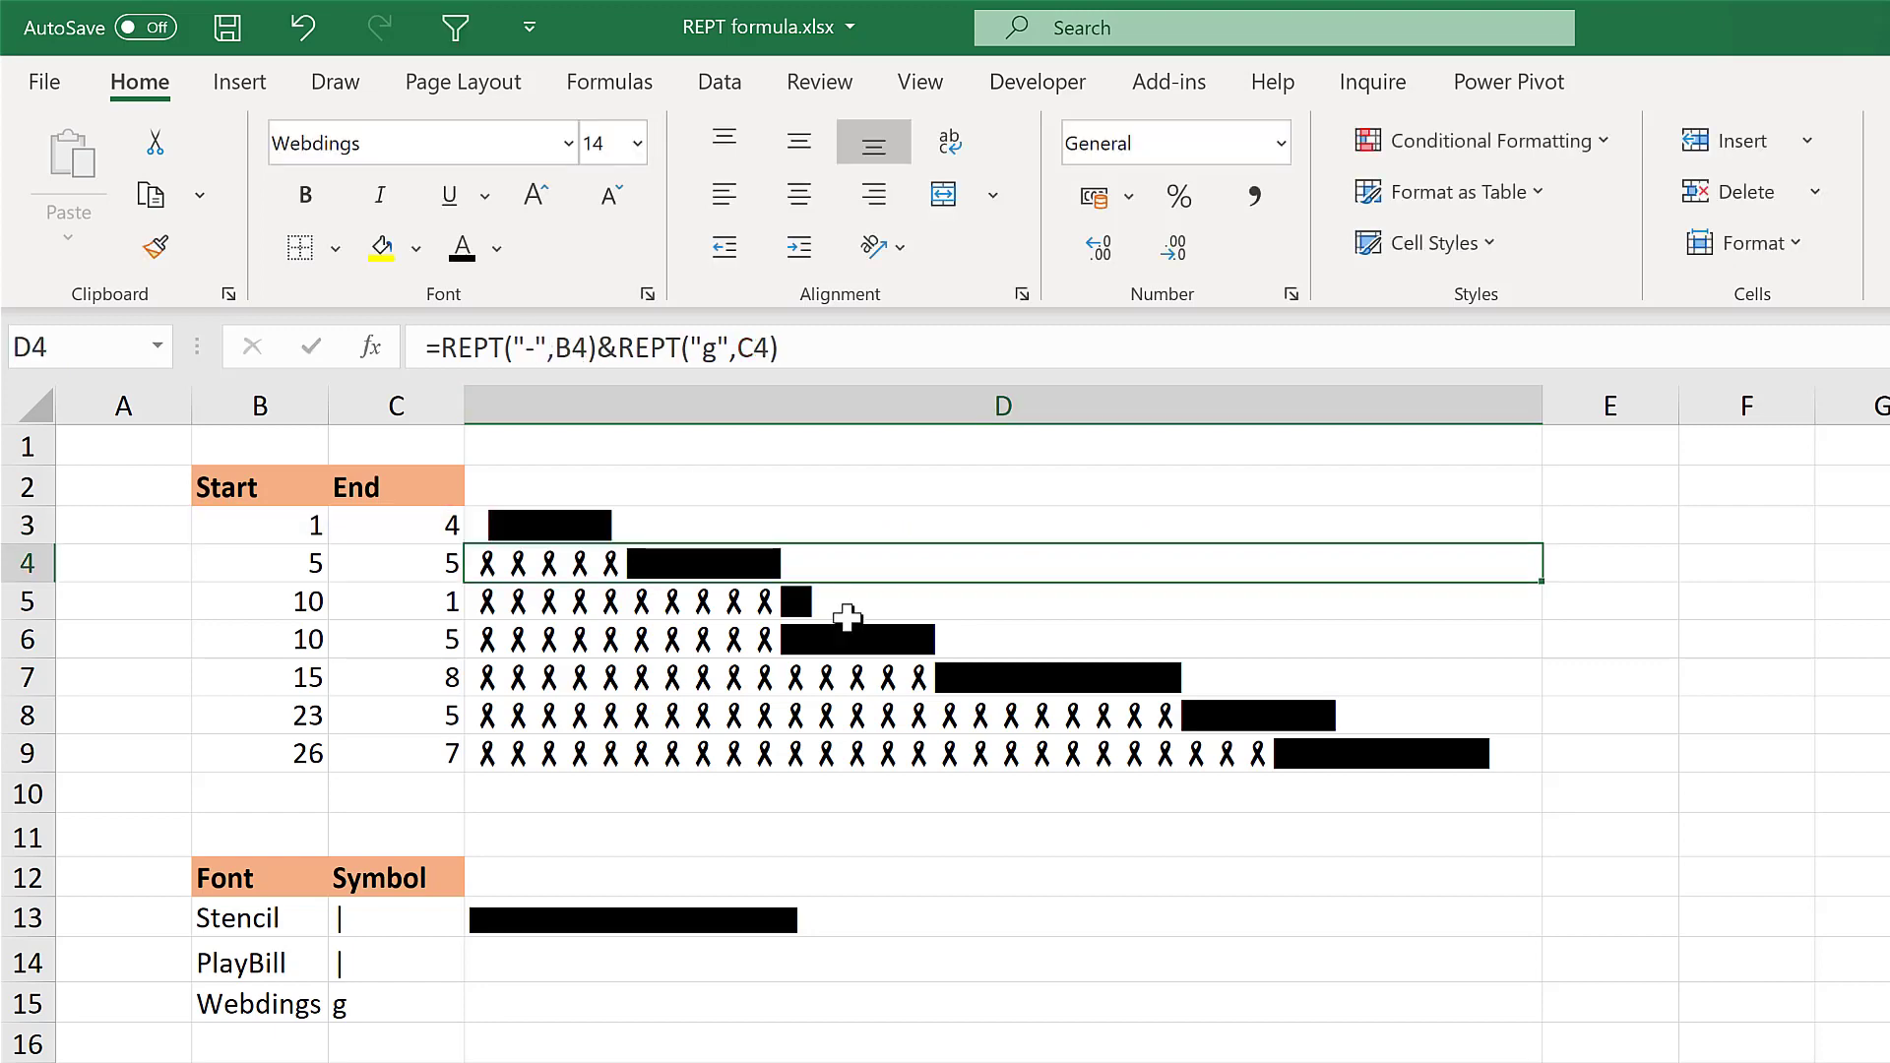
{"action": "left_click", "coordinate": [804, 528]}
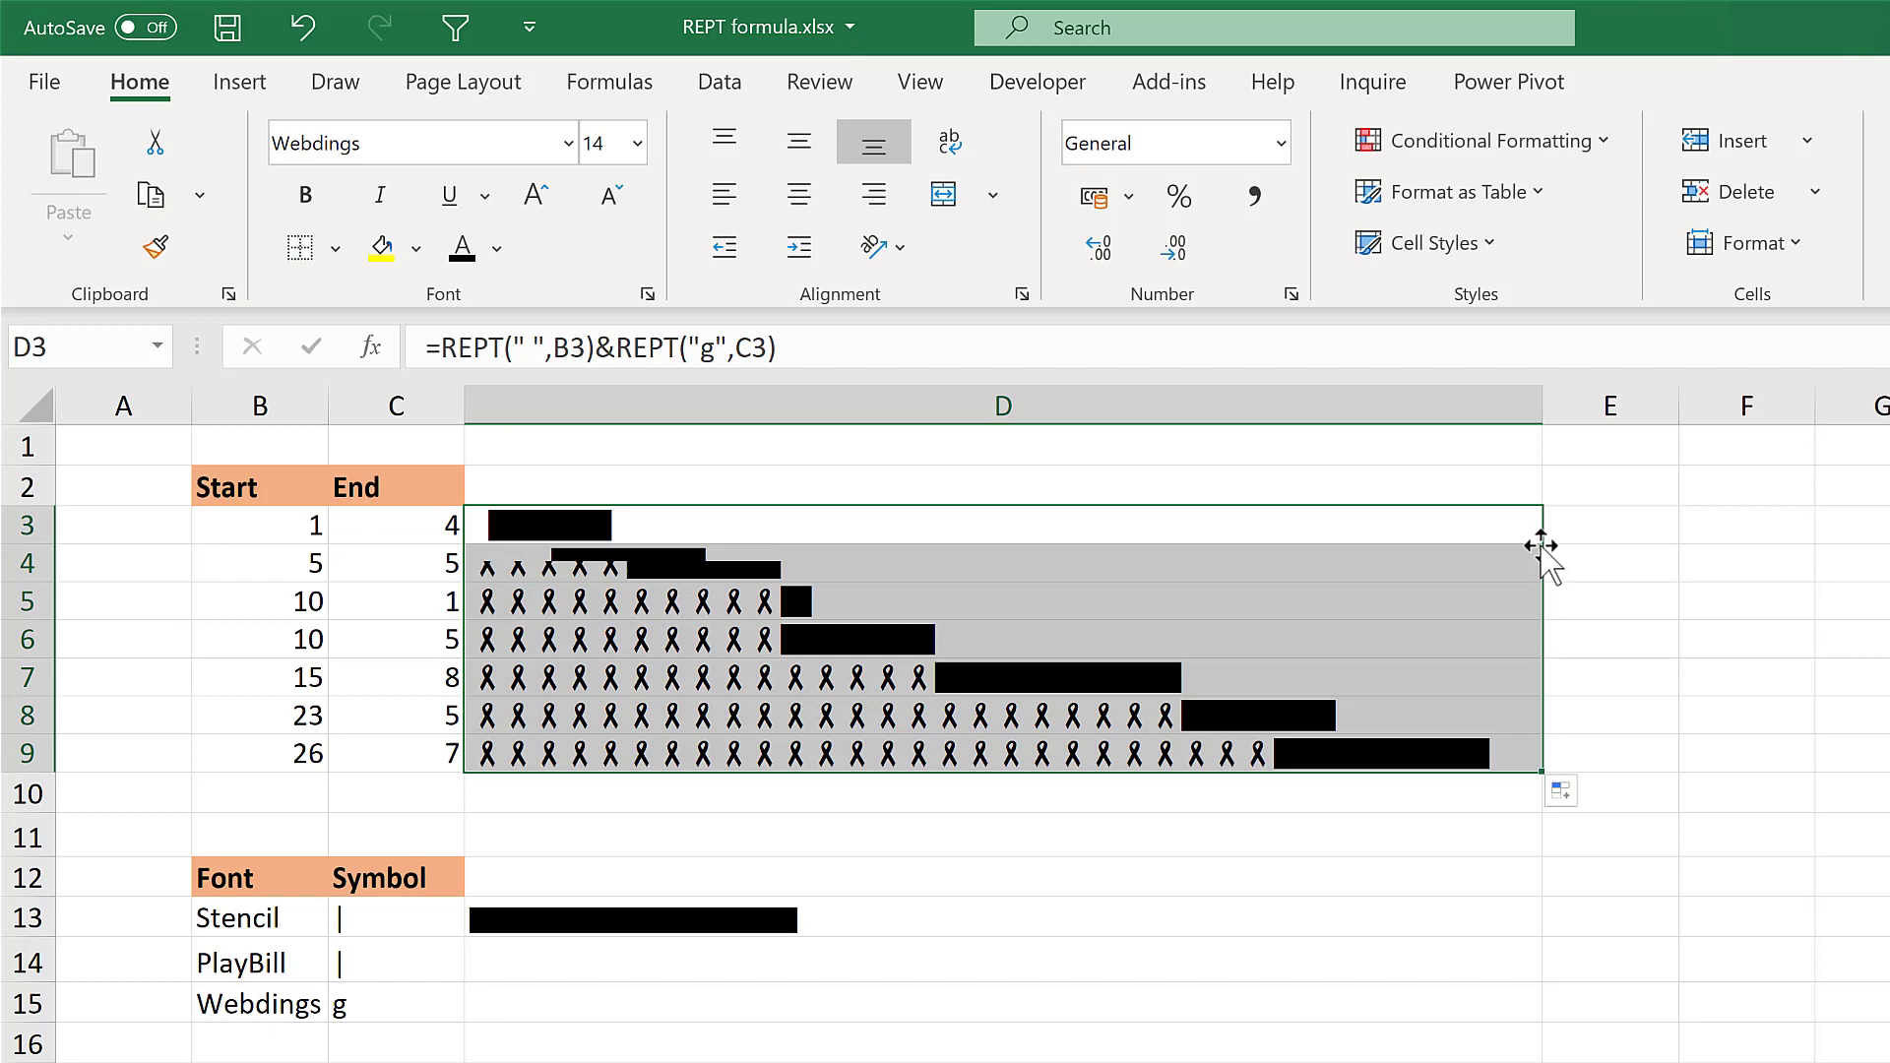
{"action": "double_click", "coordinate": [1542, 544]}
{"action": "left_click", "coordinate": [1630, 635]}
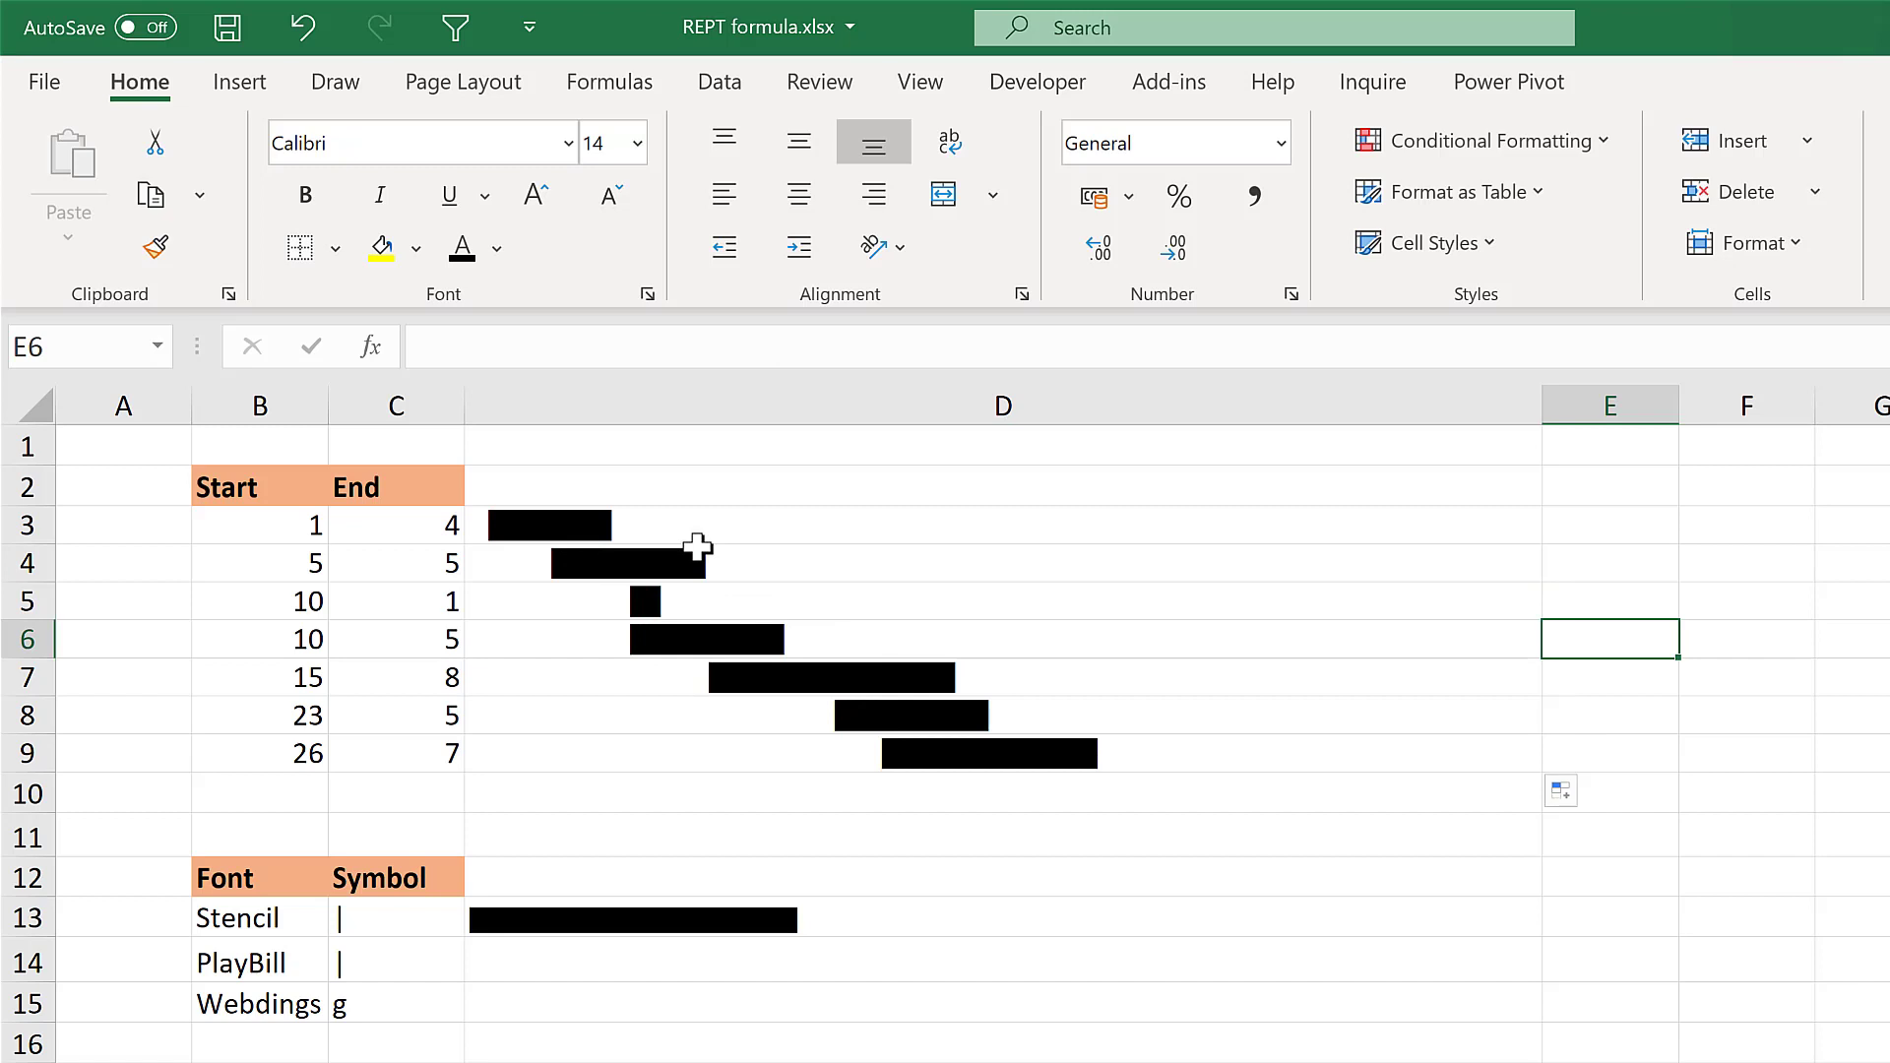
{"action": "left_click", "coordinate": [278, 525]}
{"action": "left_click", "coordinate": [391, 530]}
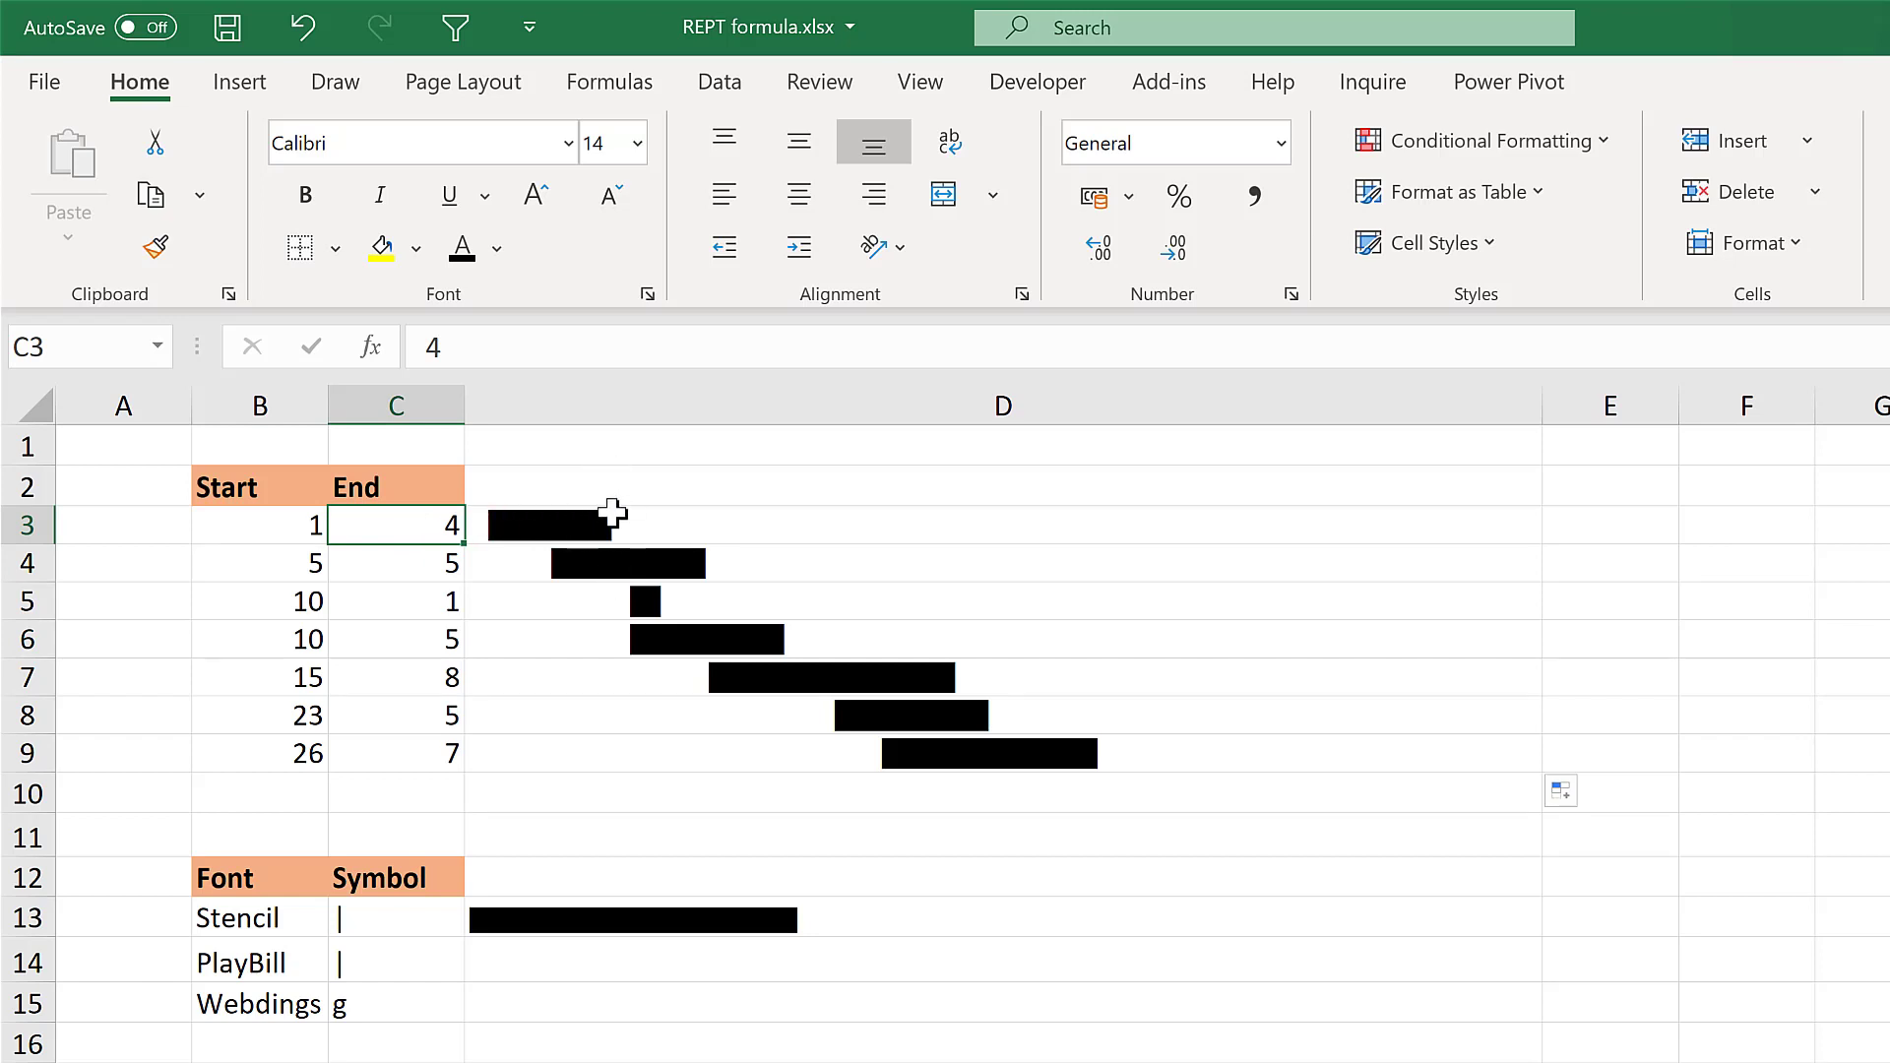
{"action": "left_click", "coordinate": [279, 566]}
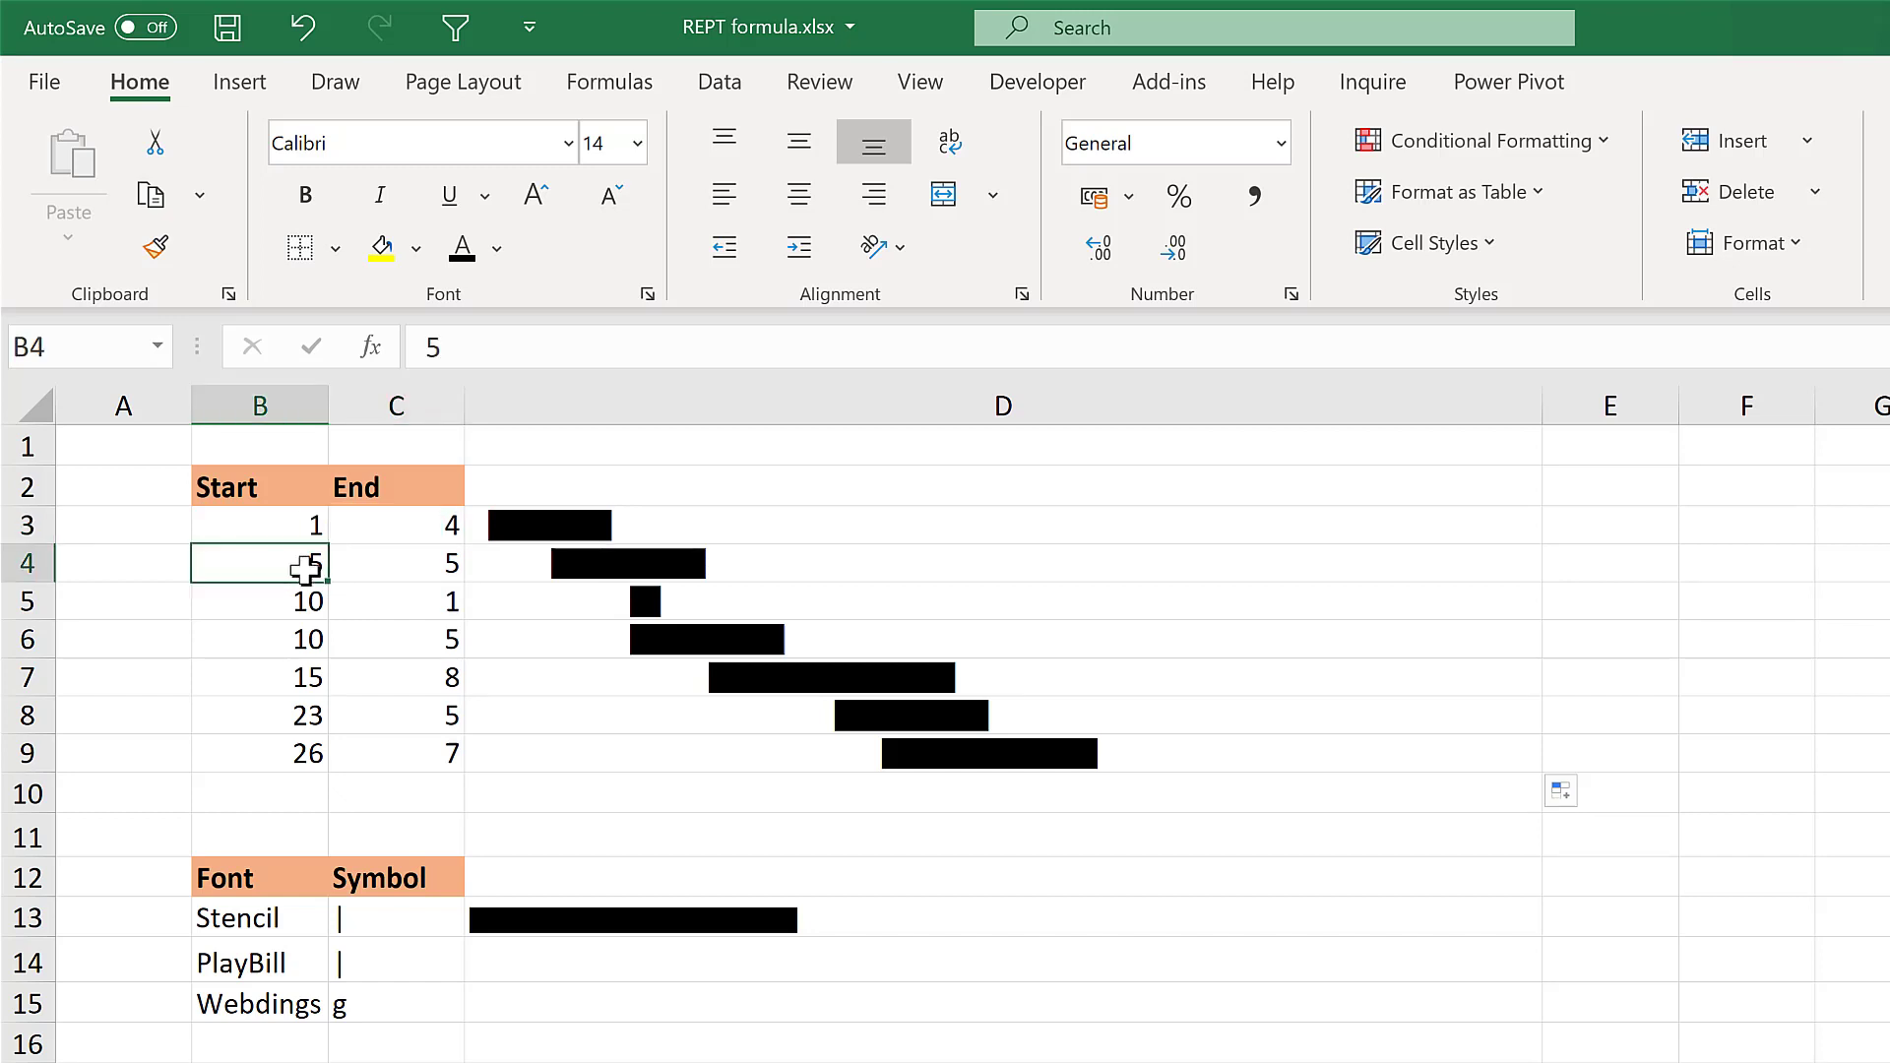
{"action": "left_click", "coordinate": [700, 529]}
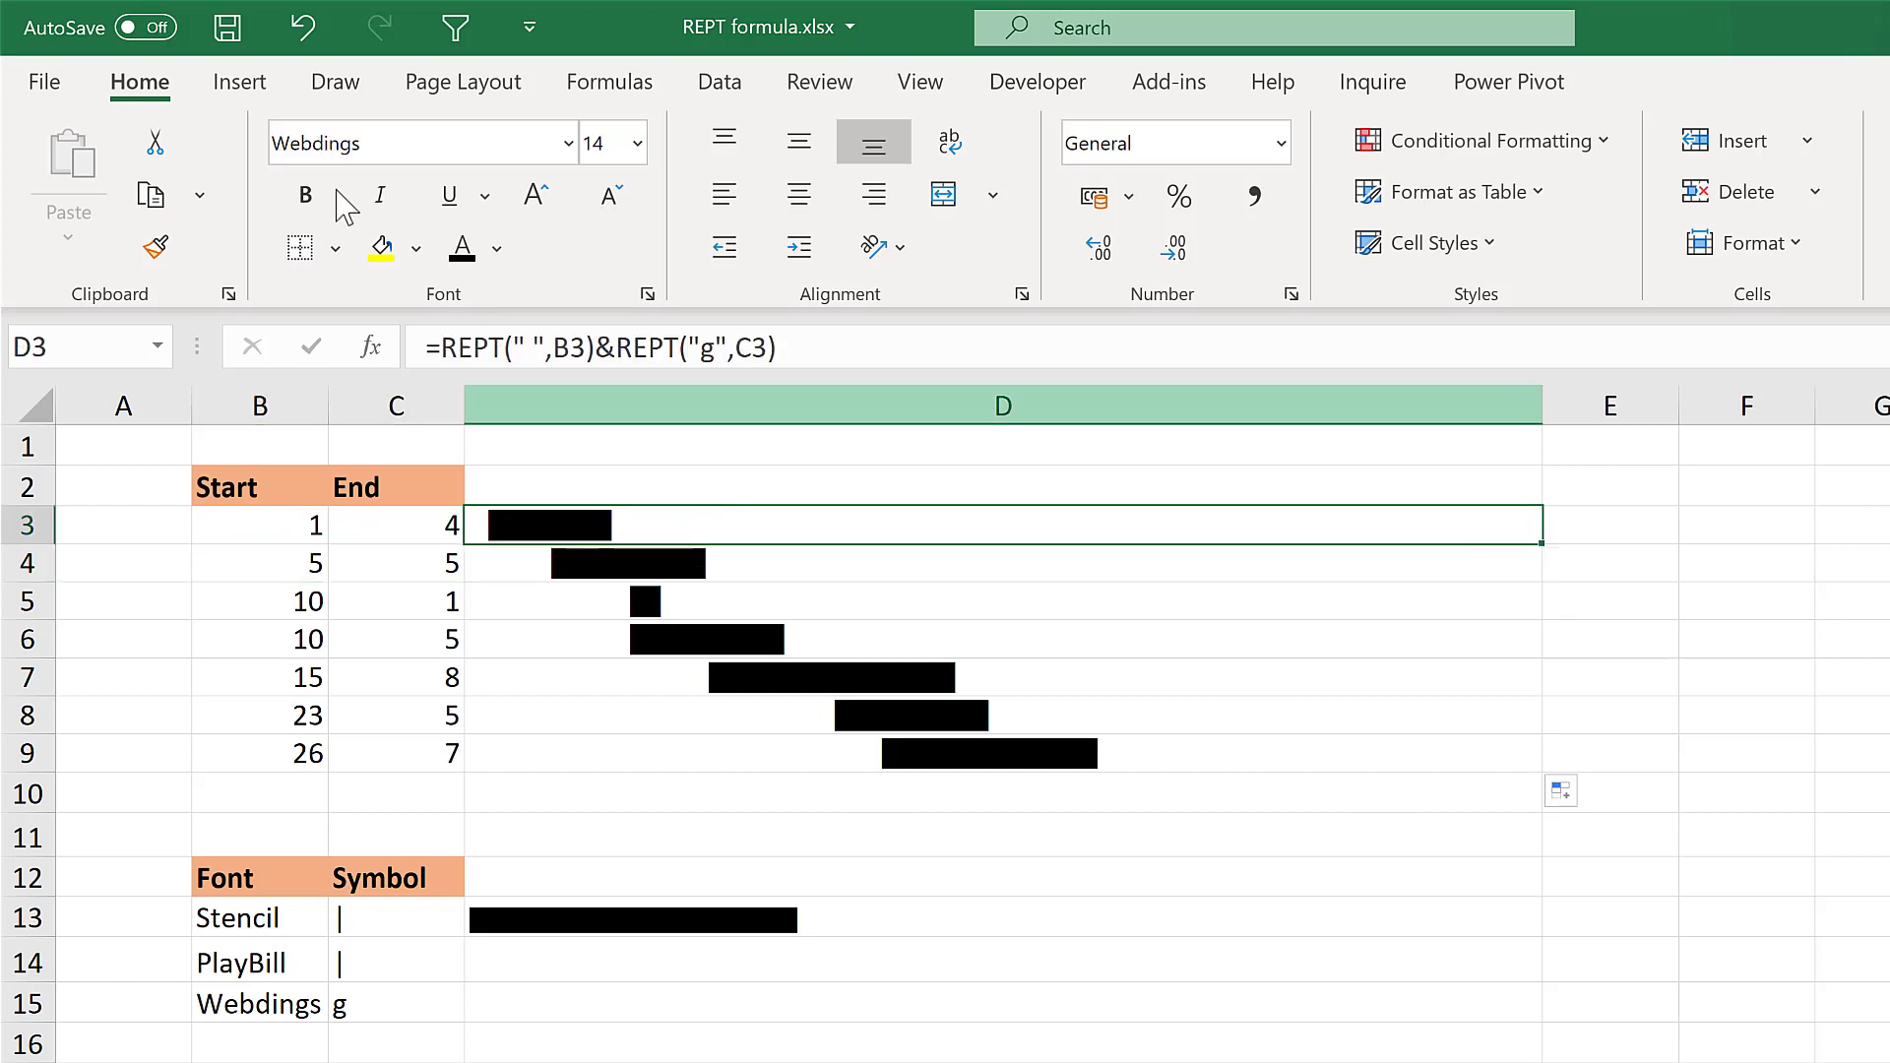
Step: Widen D3's offset to two spaces and fill the formula down to D9
{"action": "left_click", "coordinate": [528, 350]}
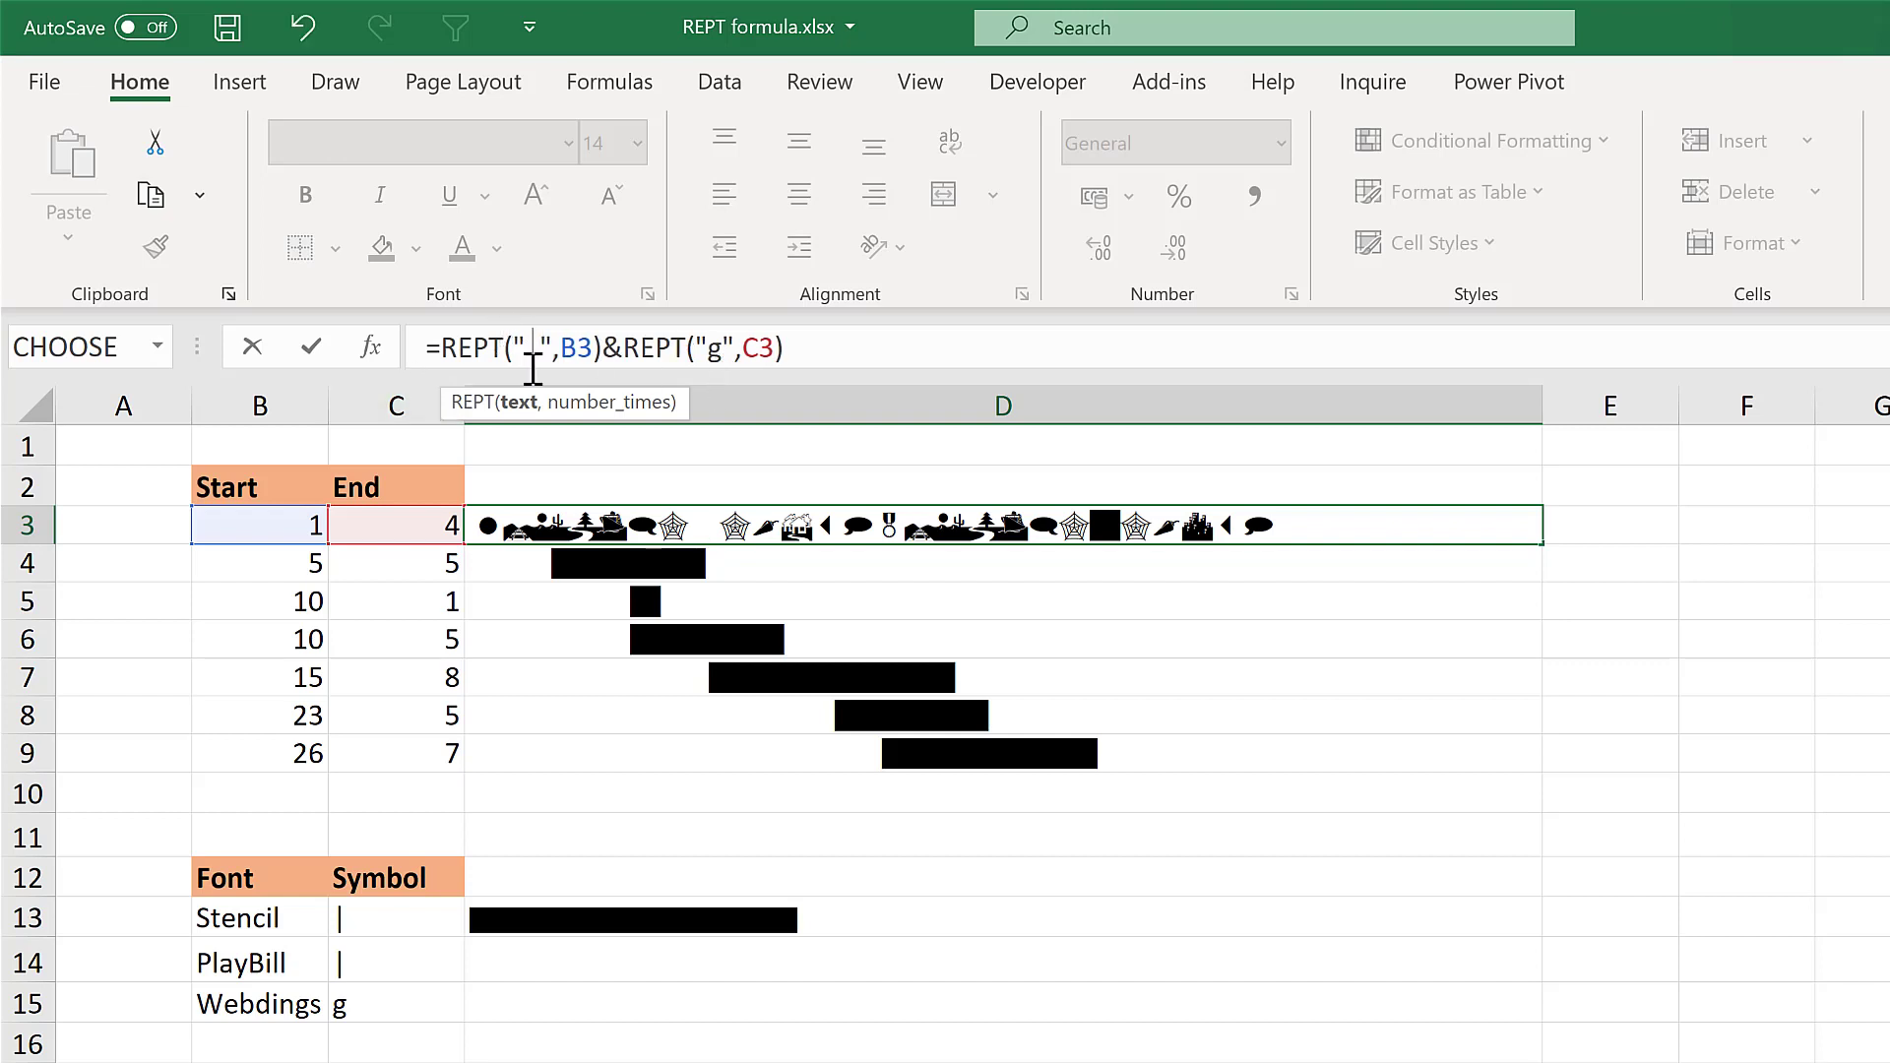
{"action": "left_click", "coordinate": [869, 353]}
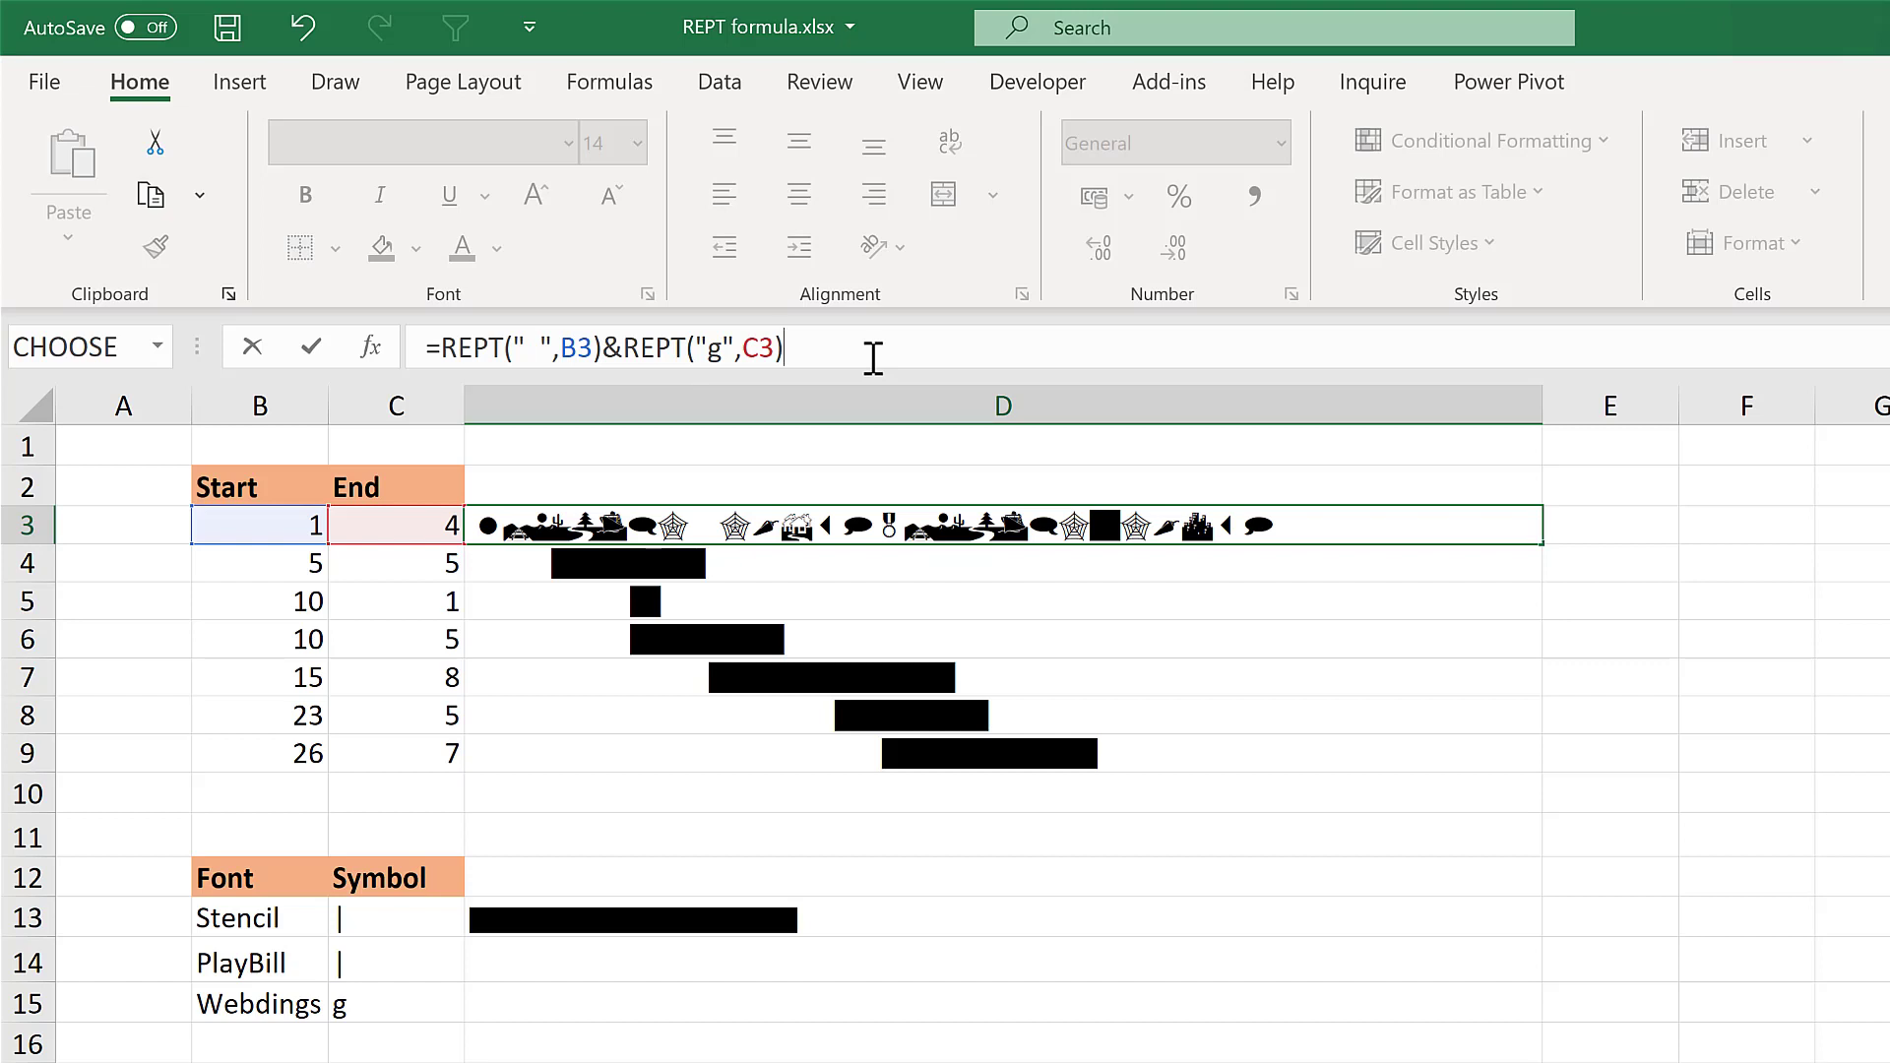
{"action": "key", "text": "Return"}
{"action": "key", "text": "Up"}
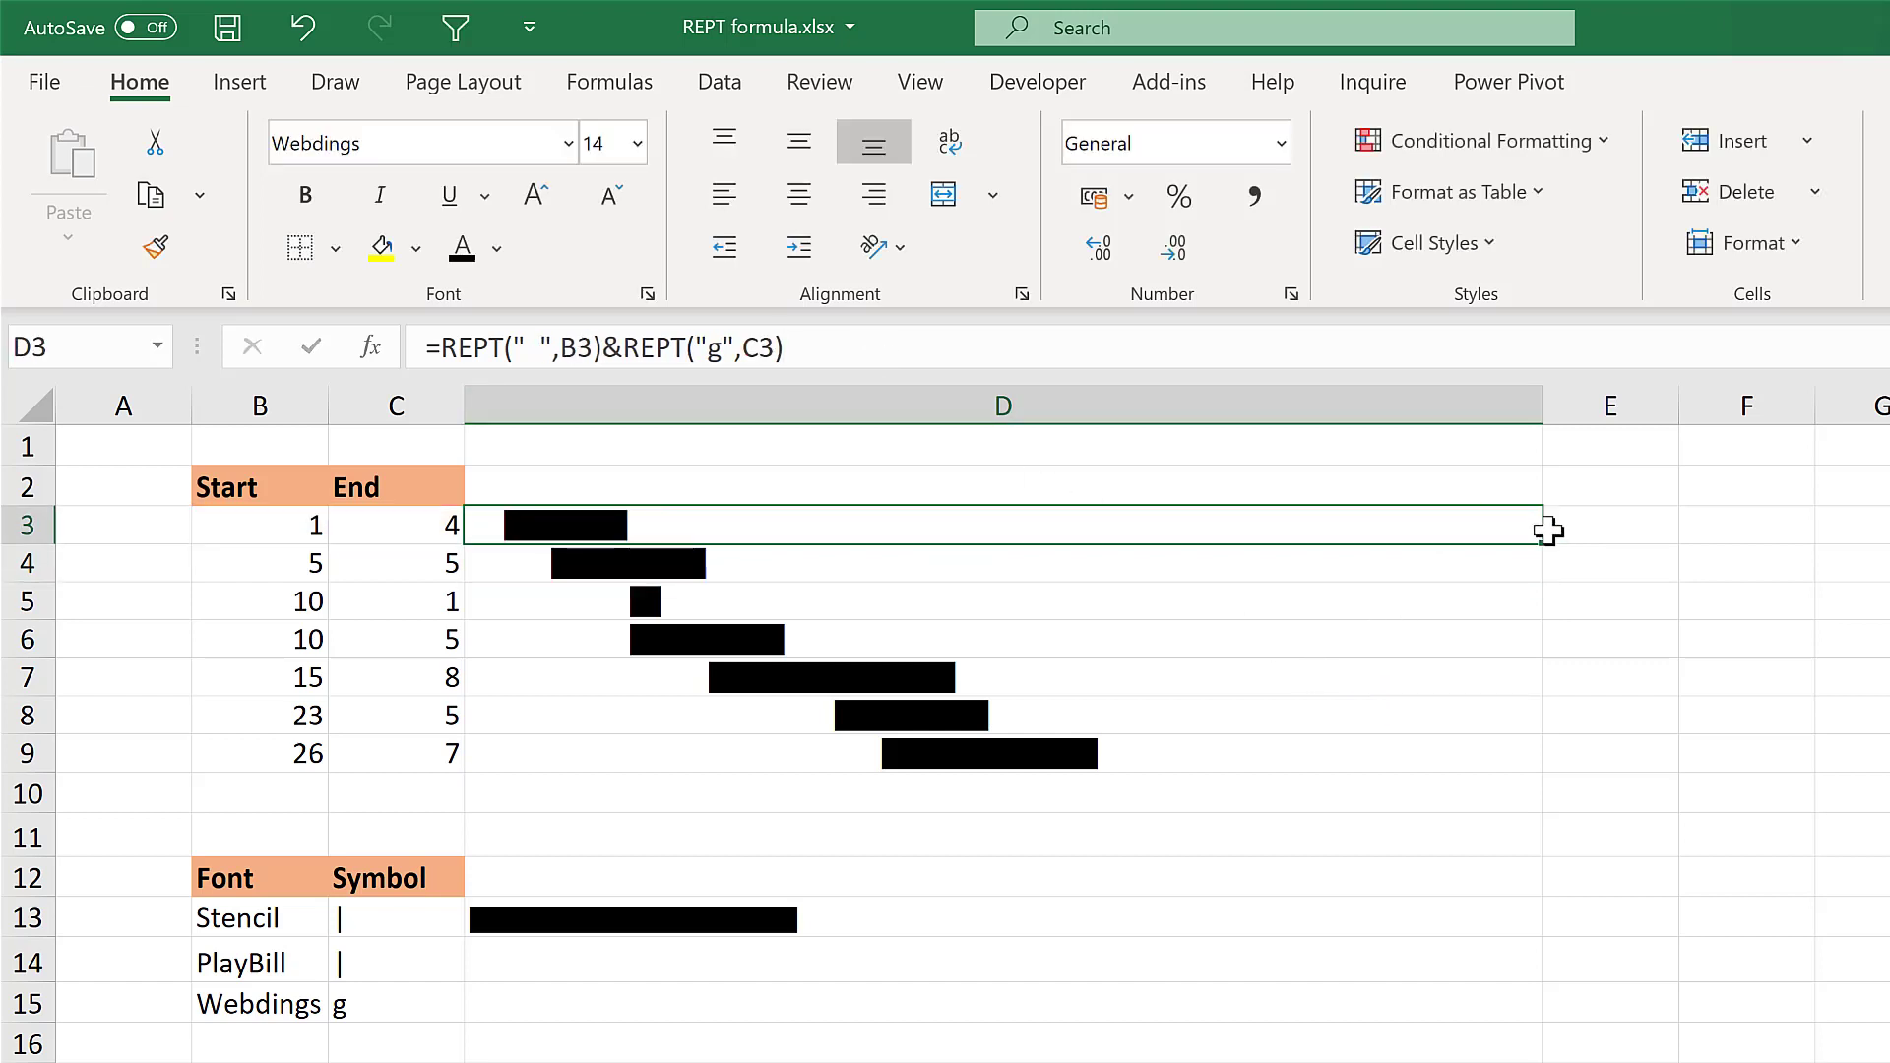
{"action": "double_click", "coordinate": [1544, 543]}
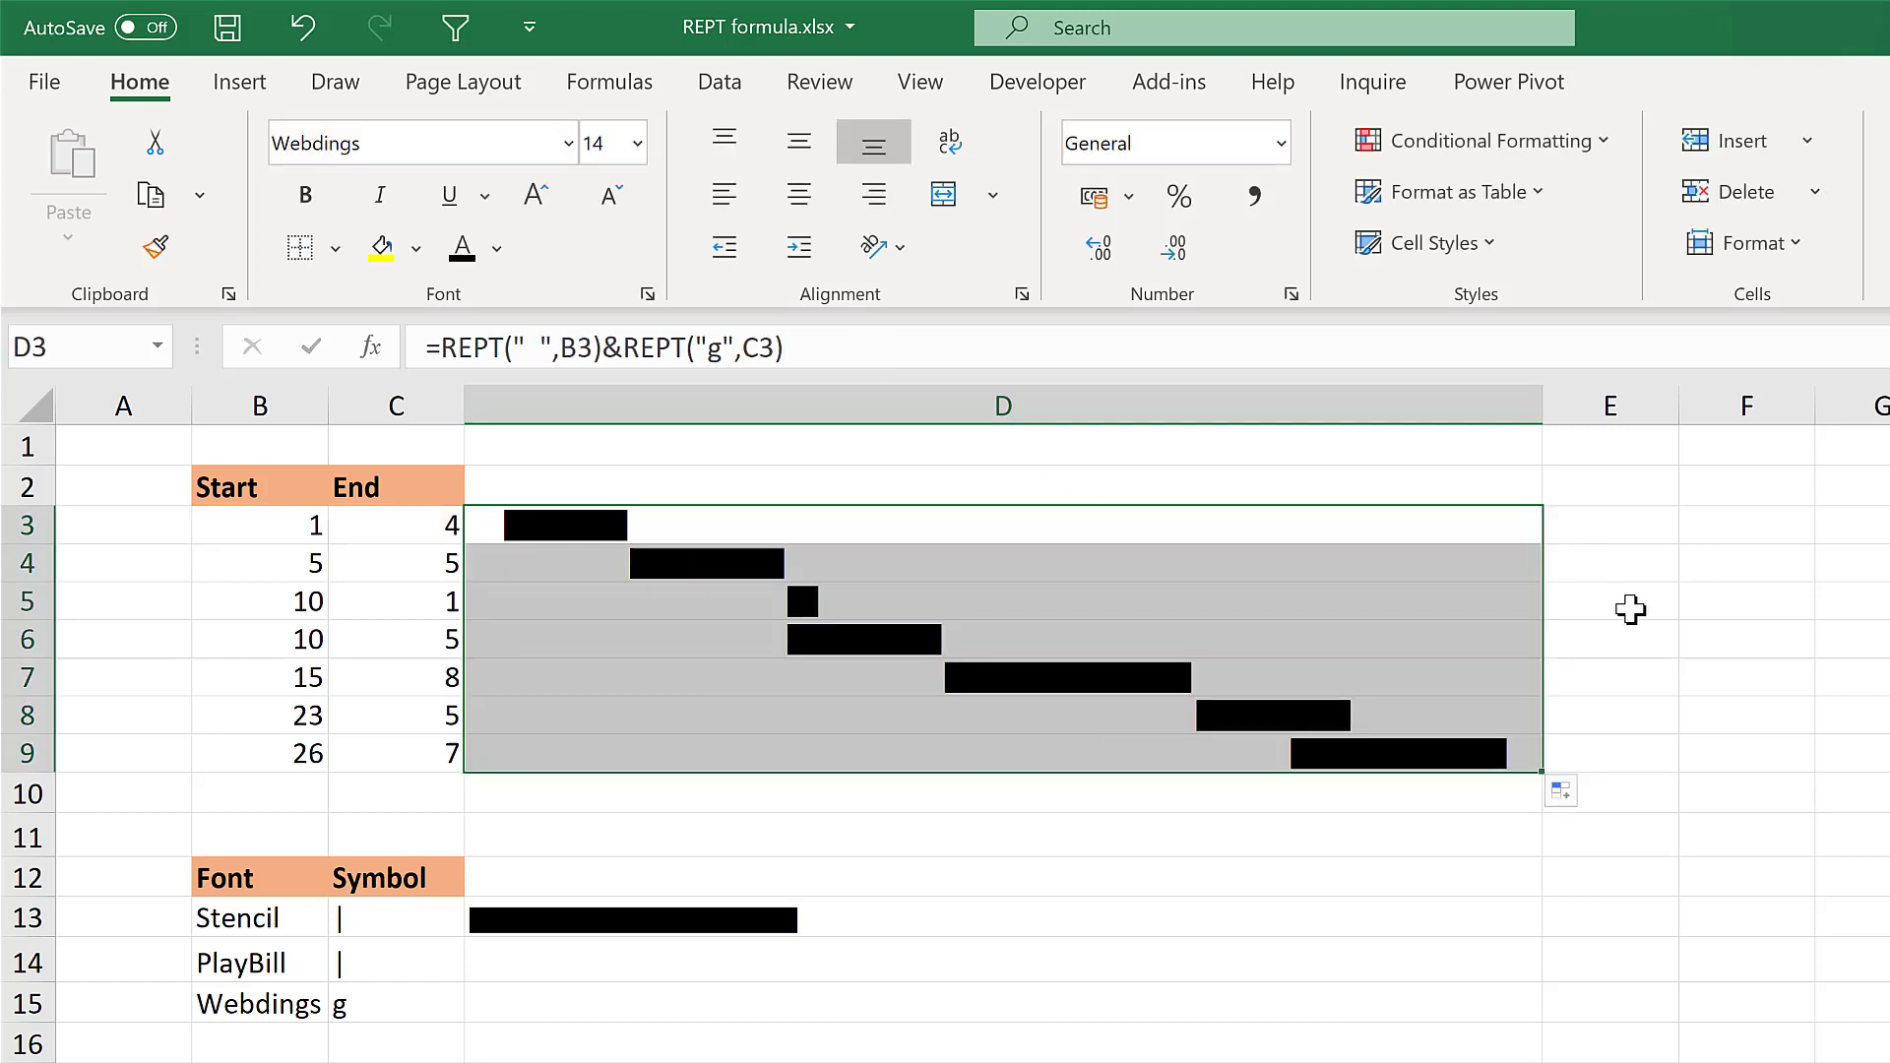
{"action": "left_click", "coordinate": [1629, 609]}
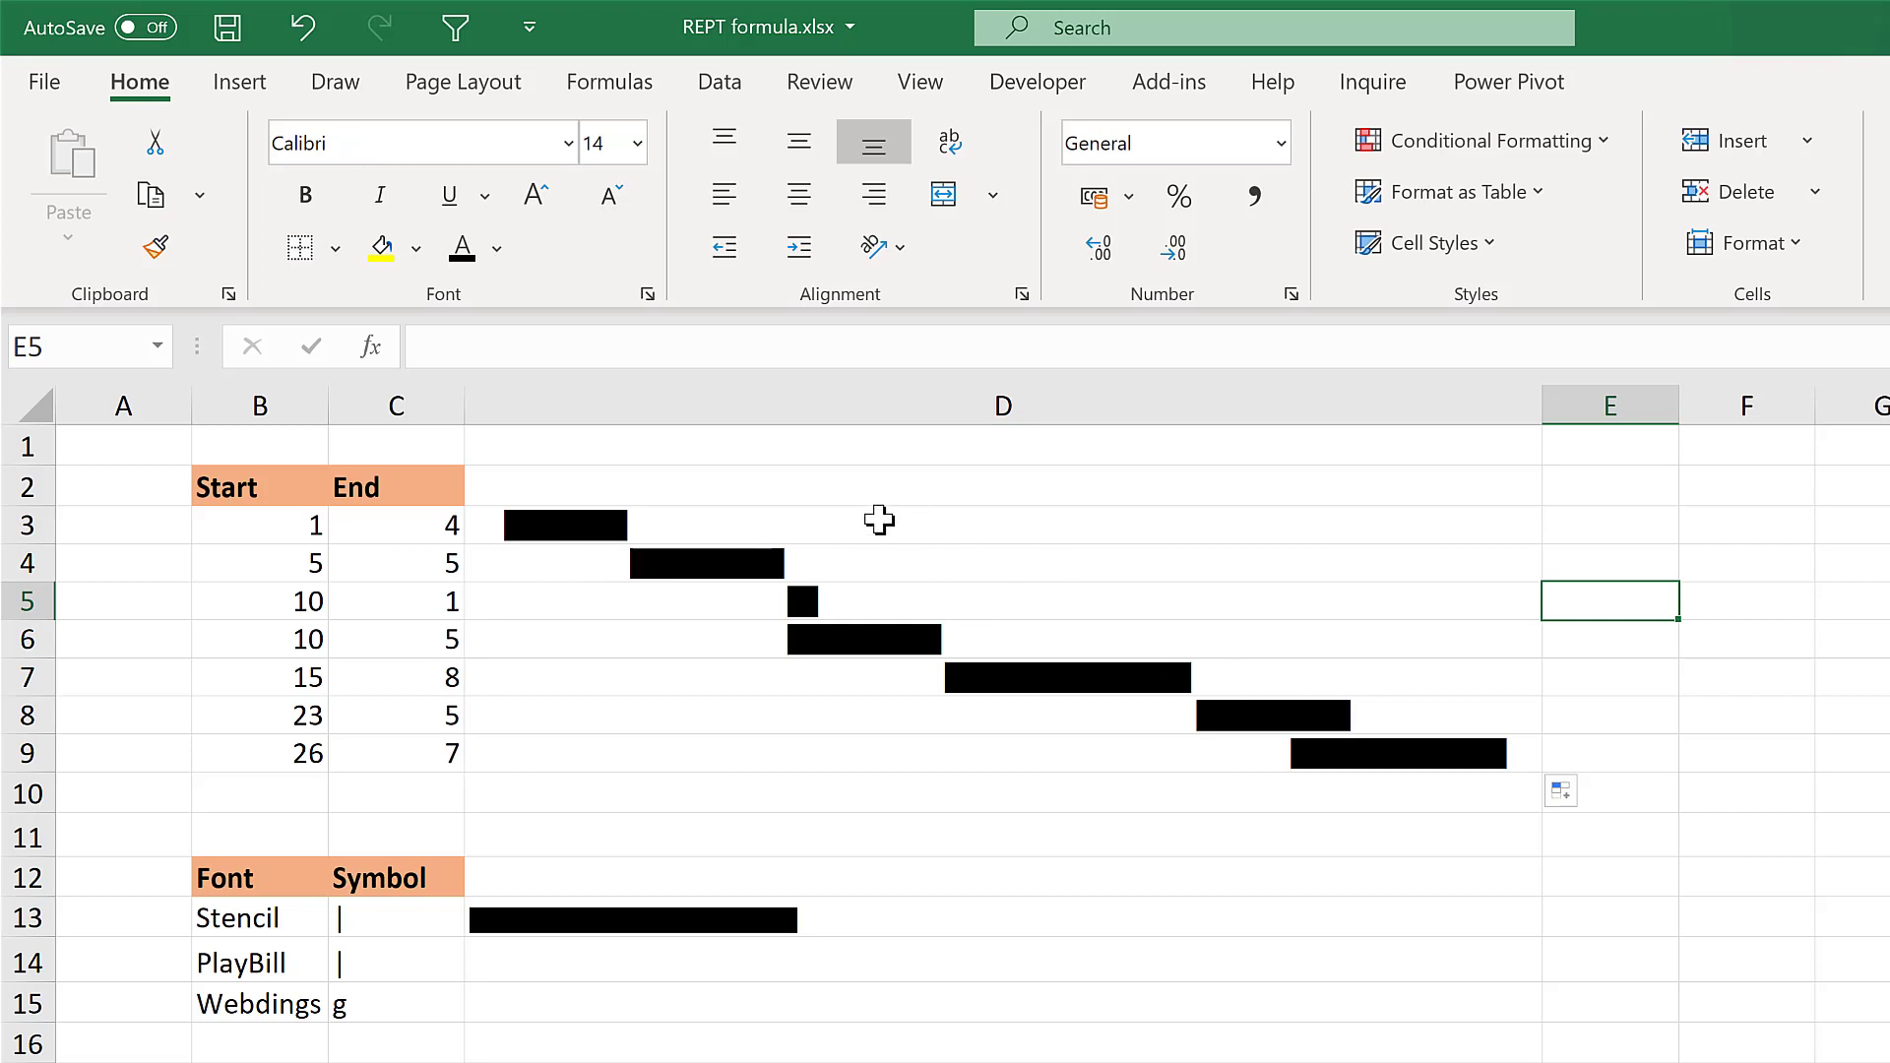
Step: Give D3:D9 a dark blue-grey font, a light blue-grey fill and a thick outside border
{"action": "left_click_drag", "start_coordinate": [879, 520], "coordinate": [882, 753]}
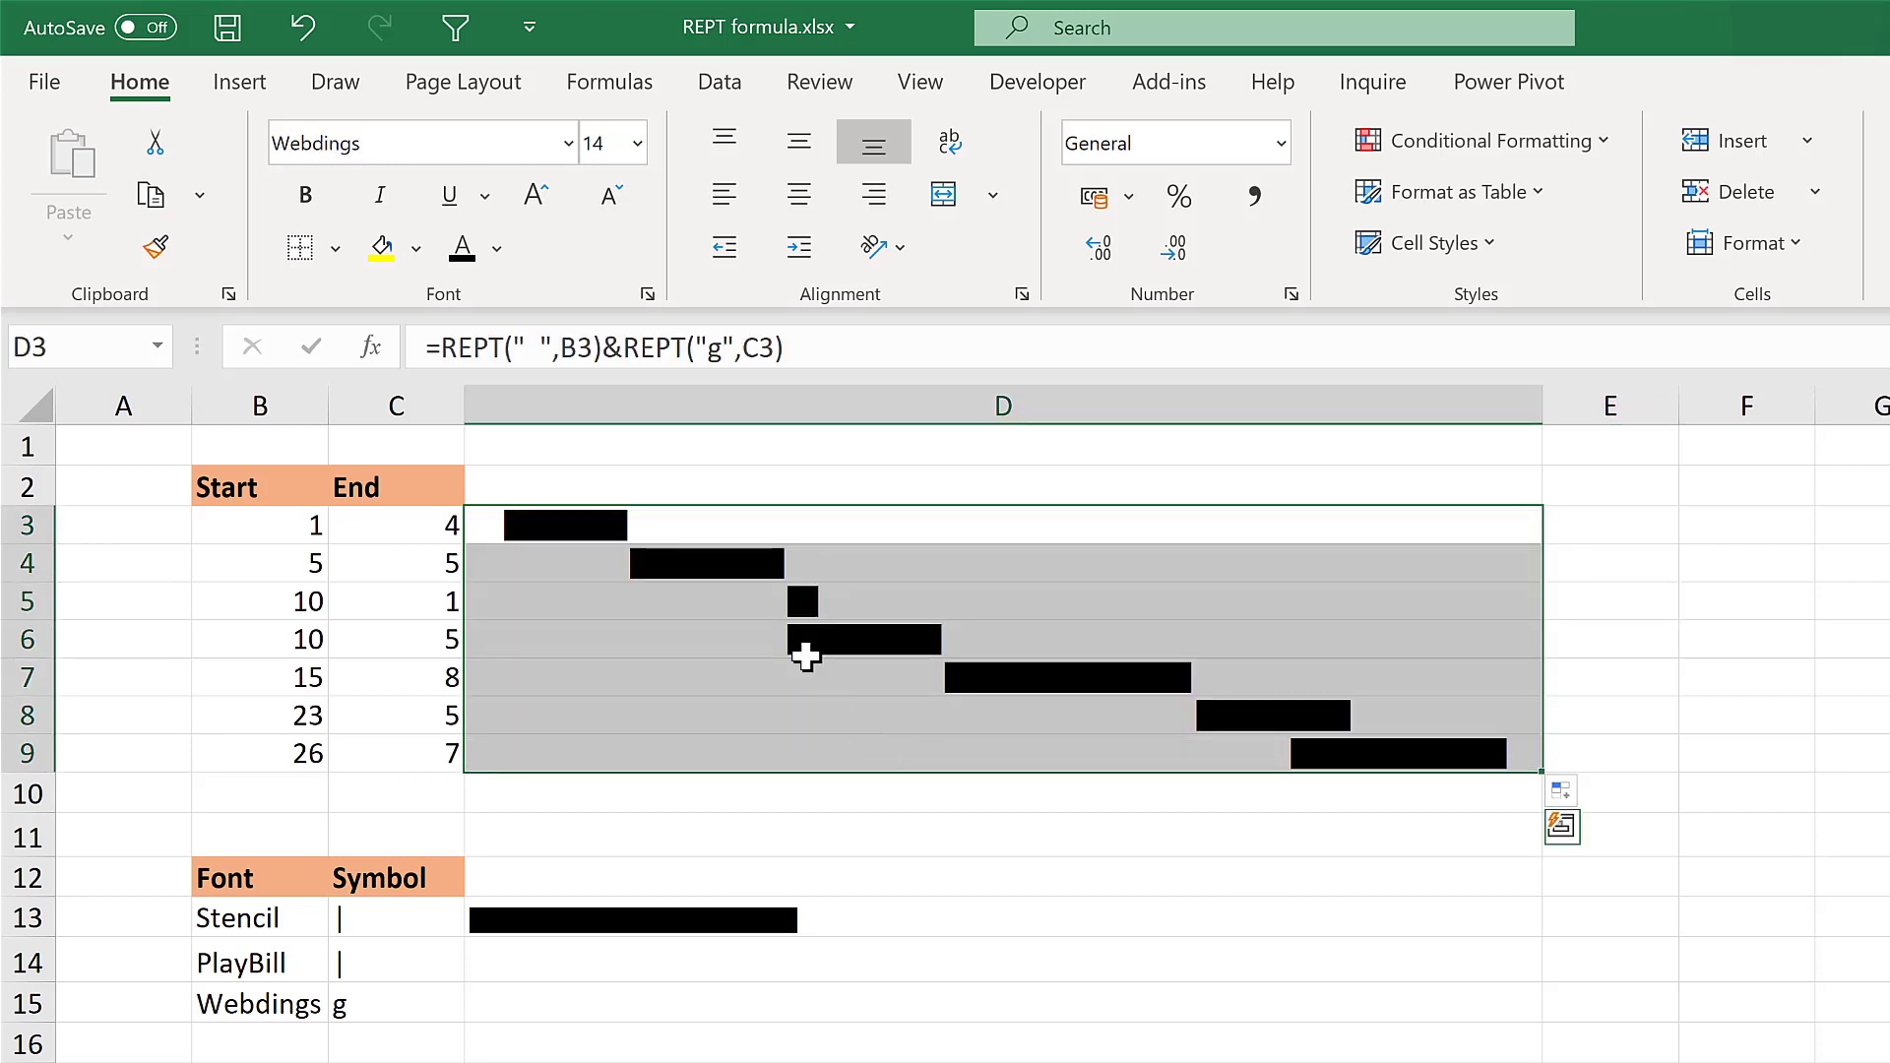
{"action": "left_click", "coordinate": [497, 248]}
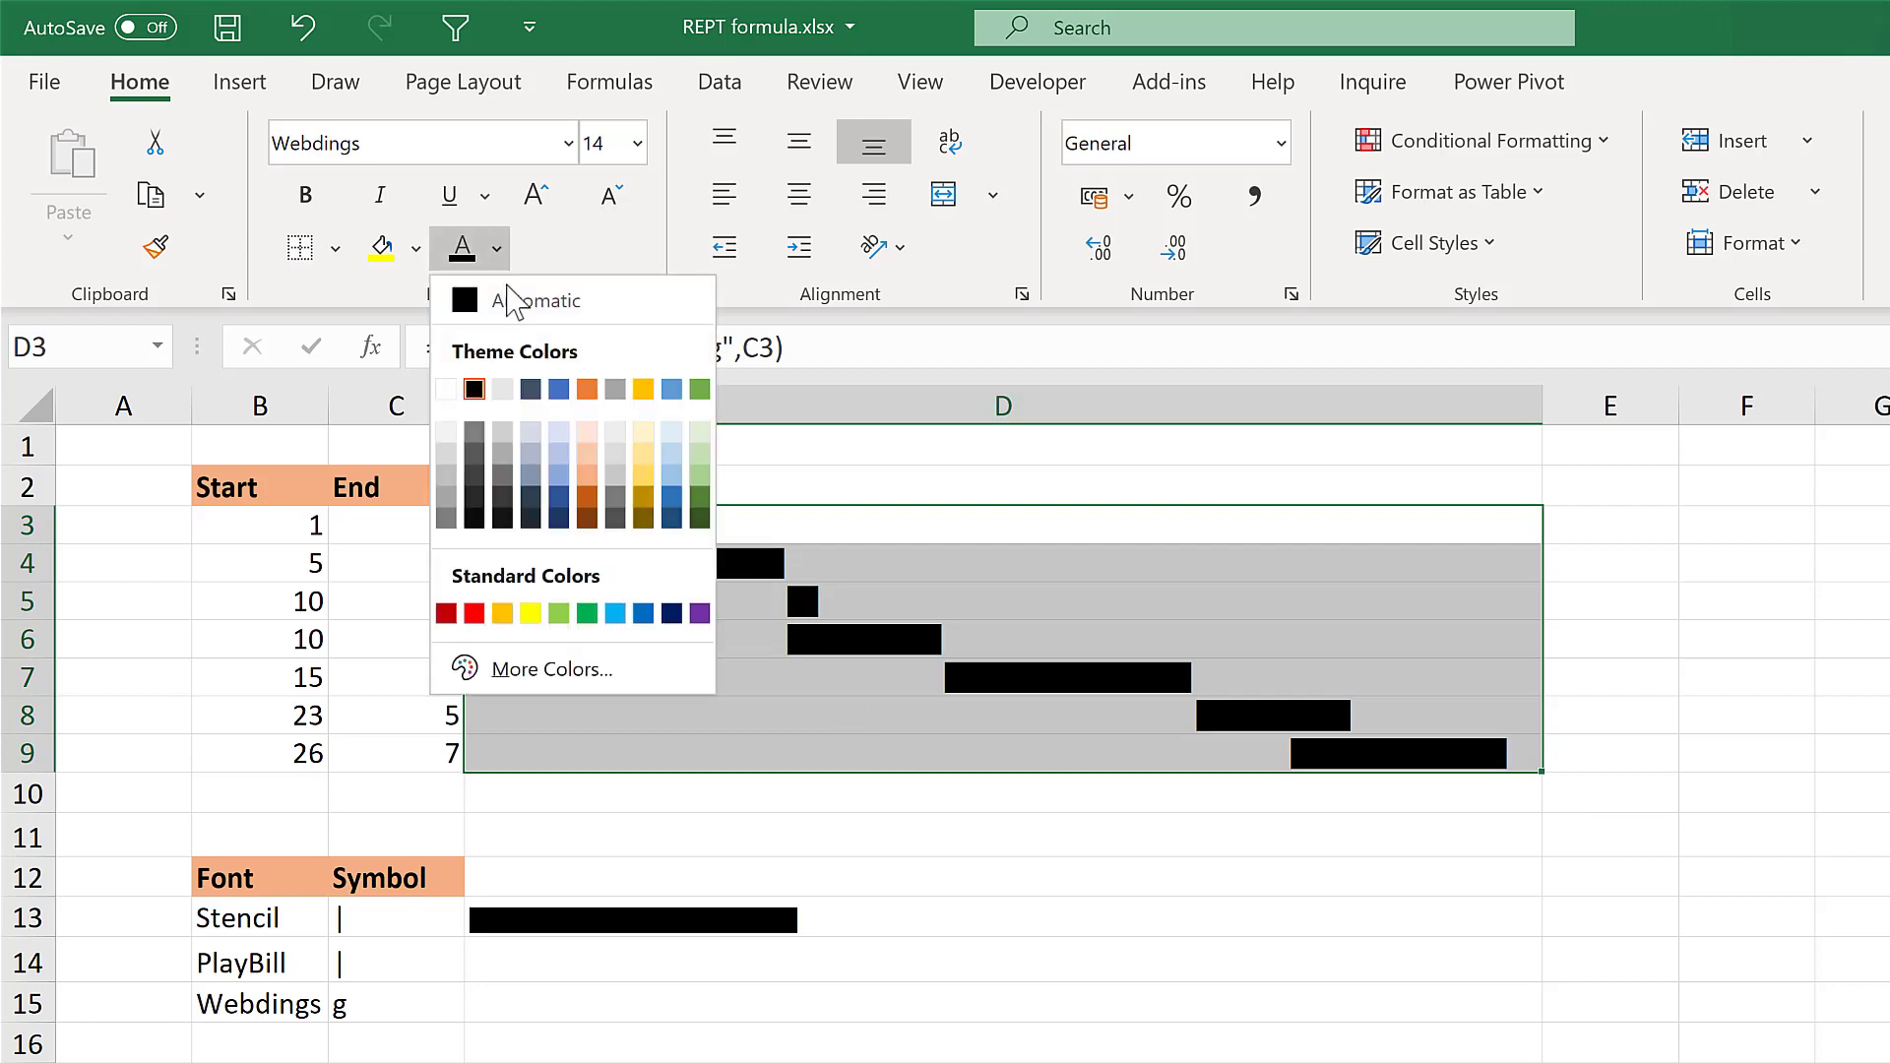
{"action": "left_click", "coordinate": [532, 392]}
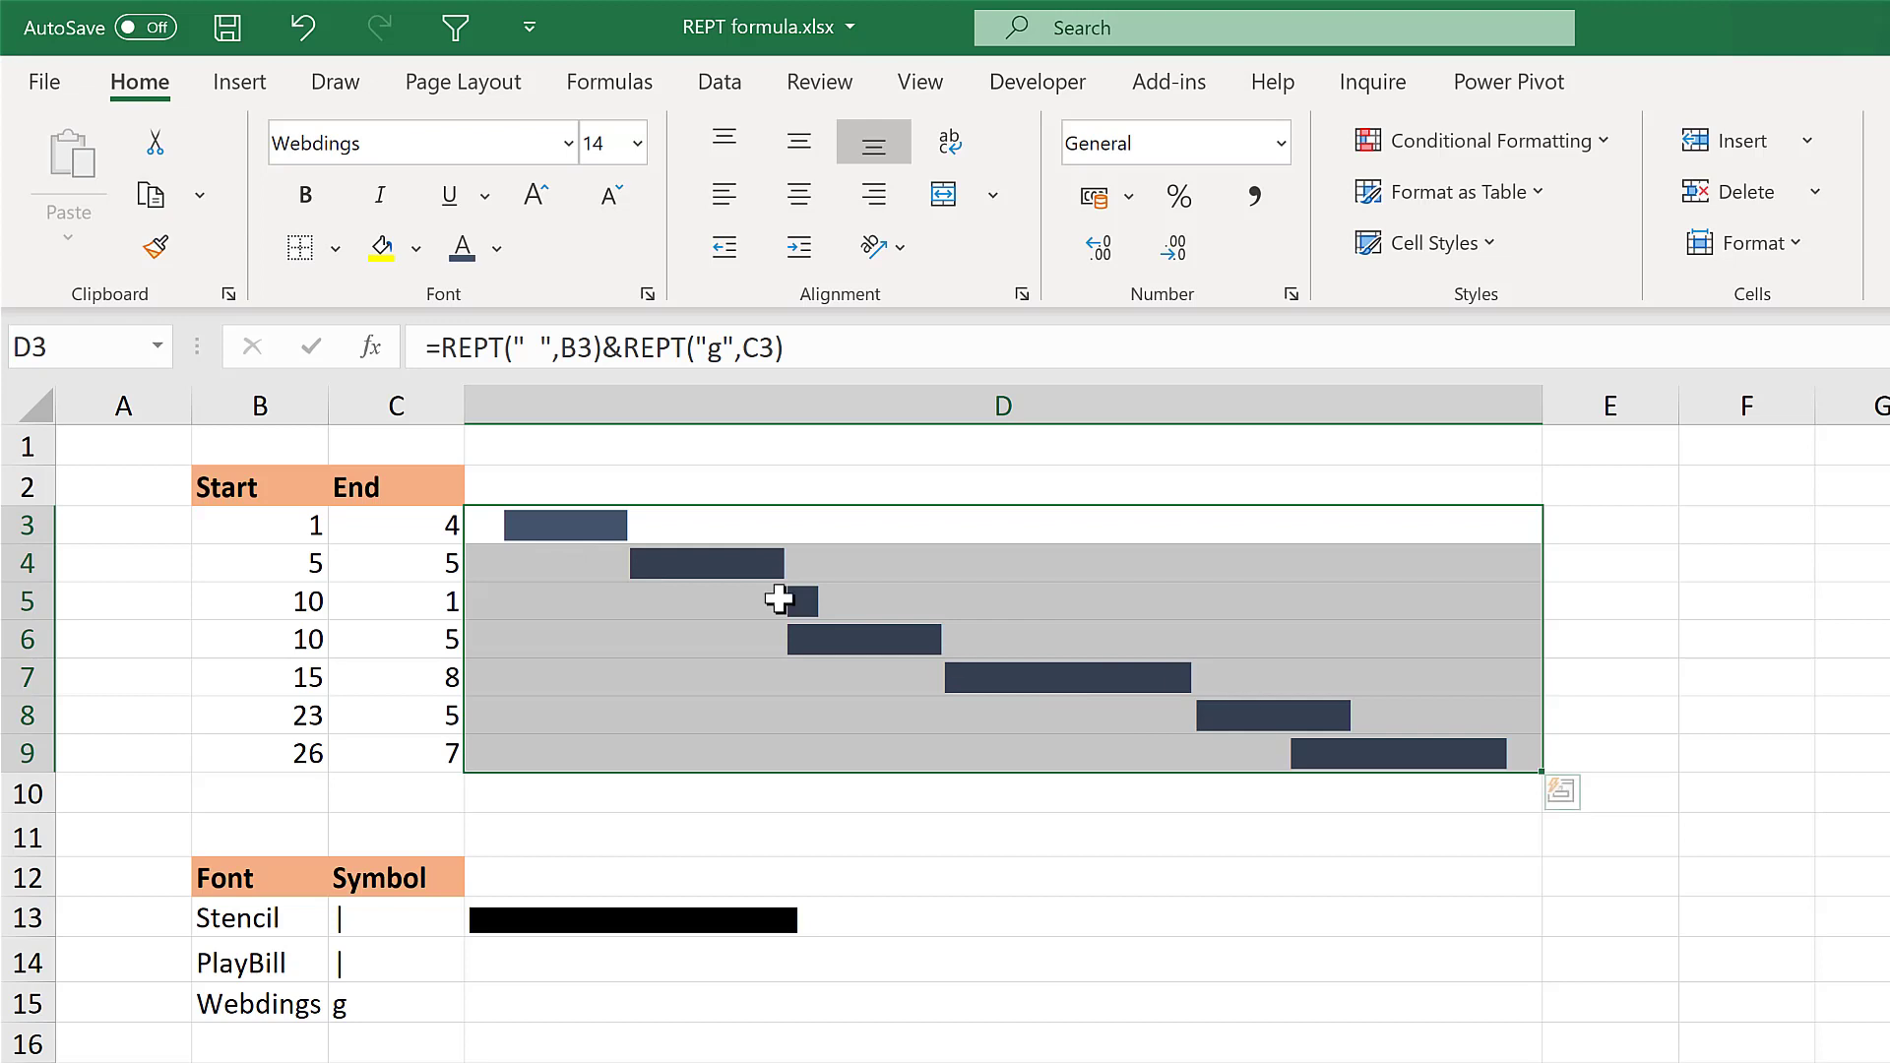
{"action": "left_click", "coordinate": [416, 248]}
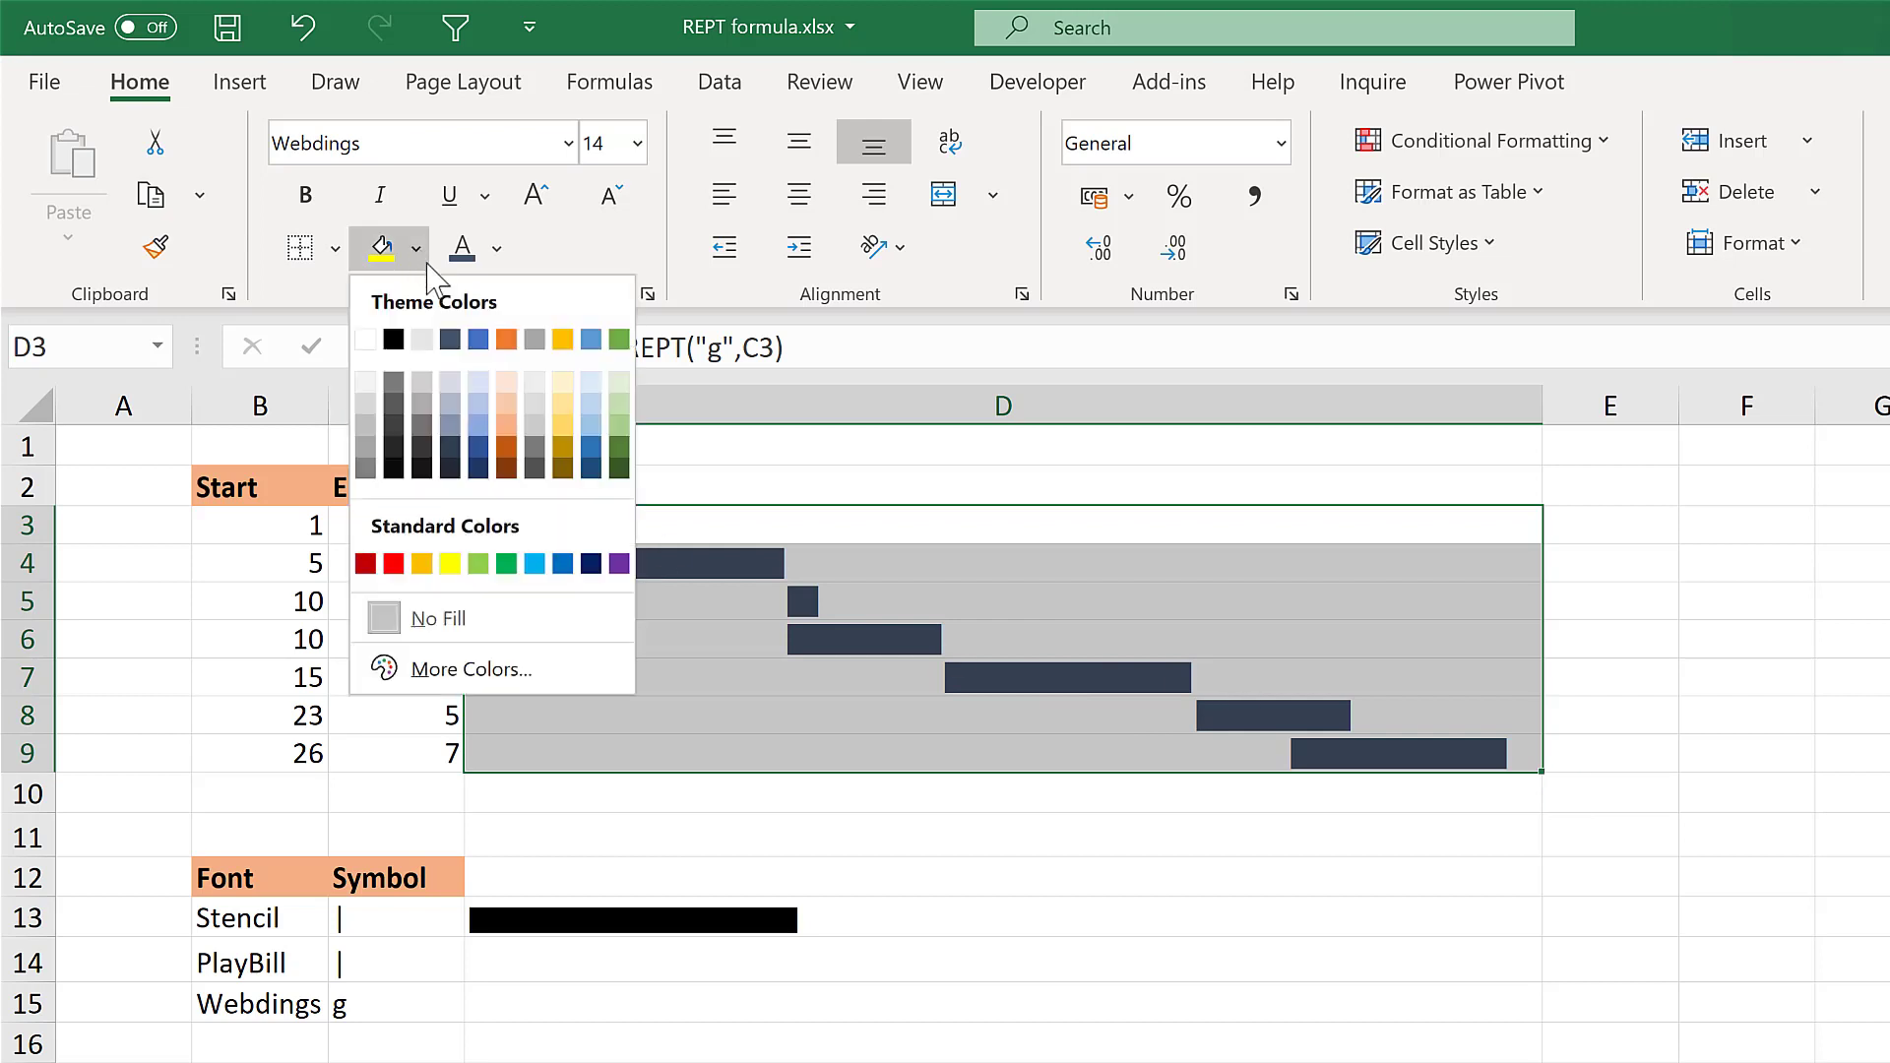
{"action": "left_click", "coordinate": [450, 399]}
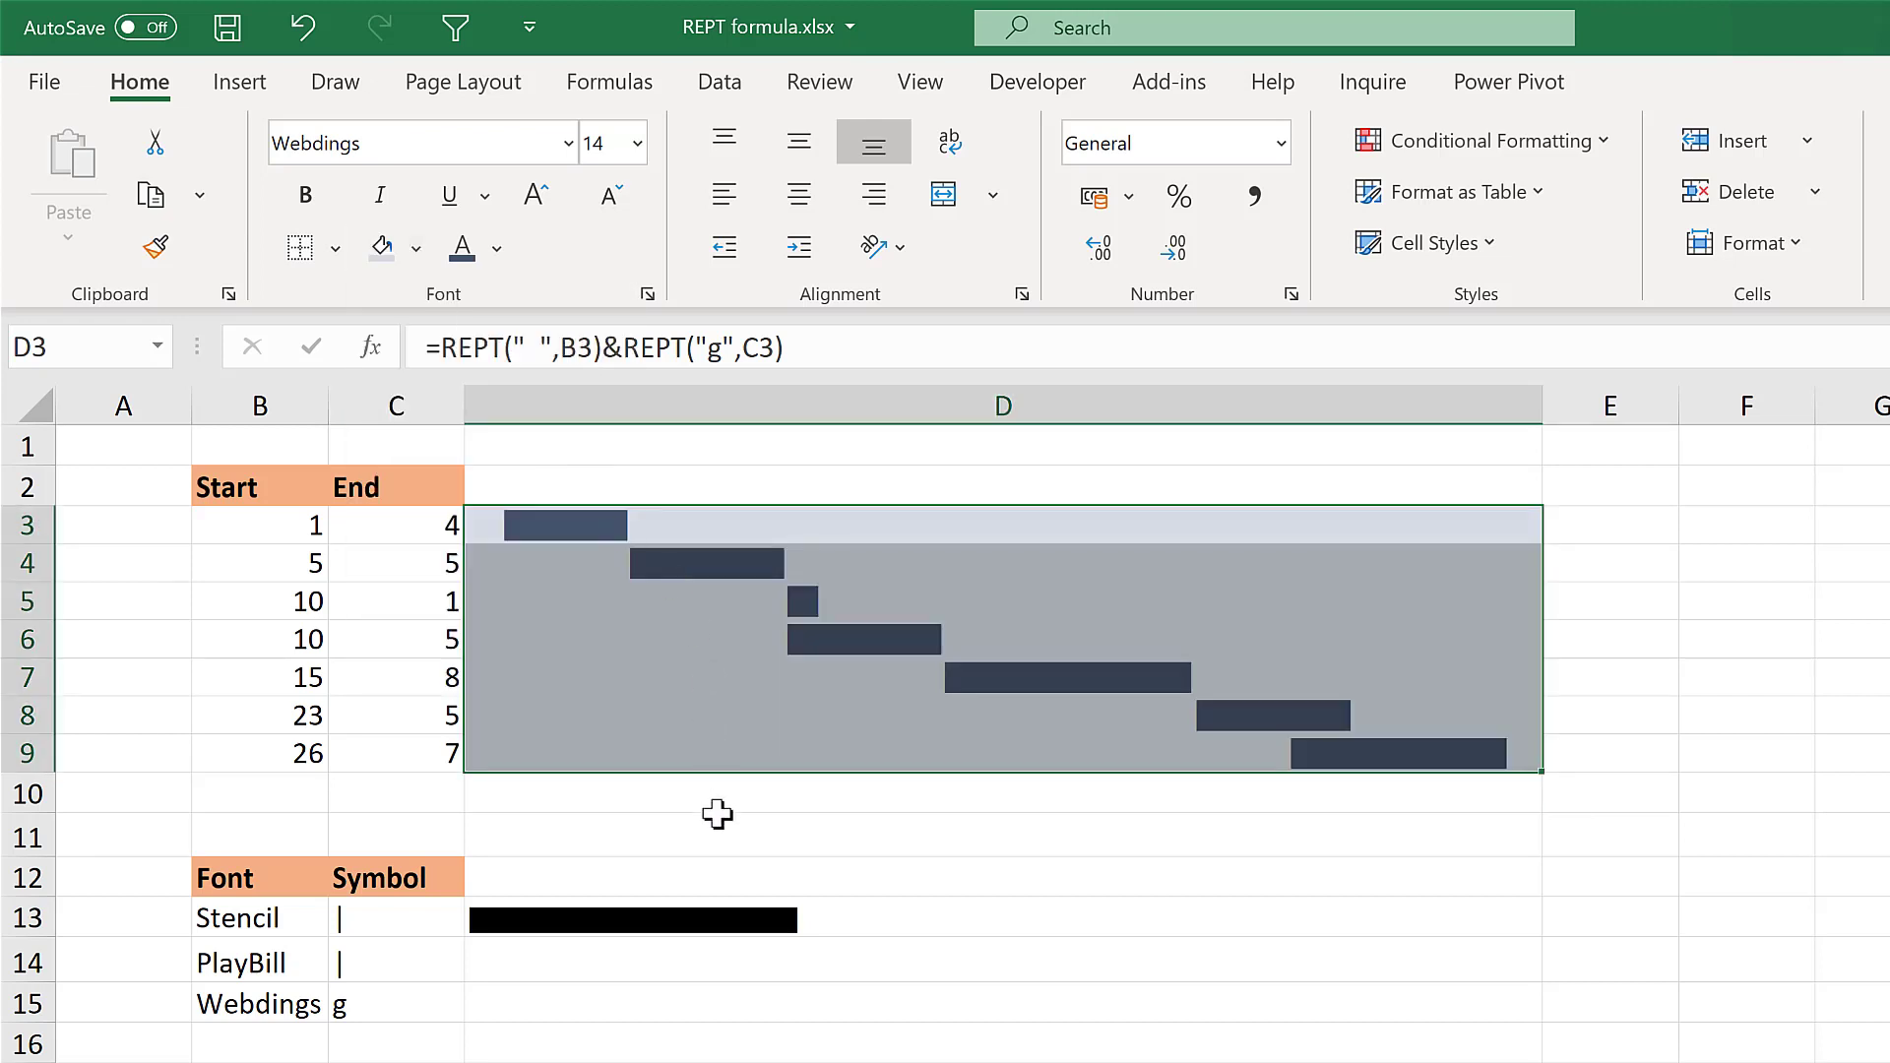
{"action": "left_click", "coordinate": [334, 249]}
{"action": "left_click", "coordinate": [434, 688]}
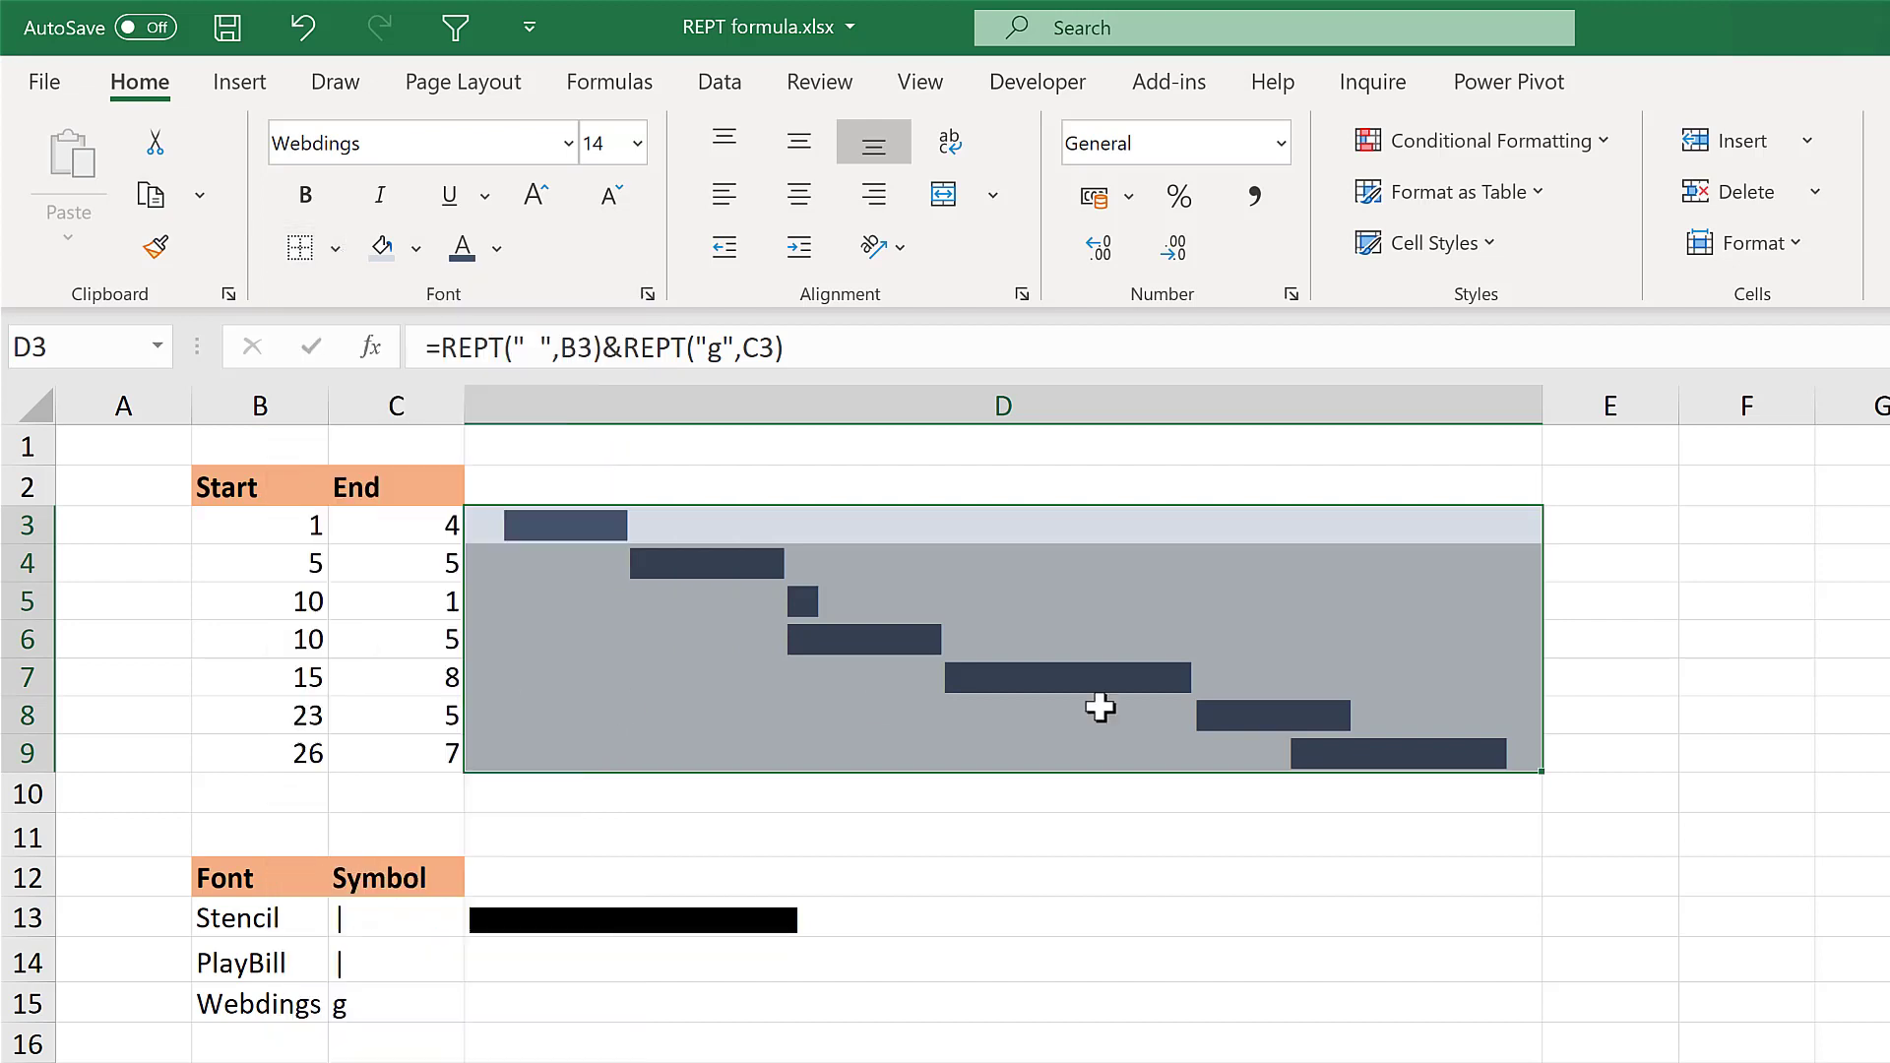
{"action": "left_click", "coordinate": [1624, 645]}
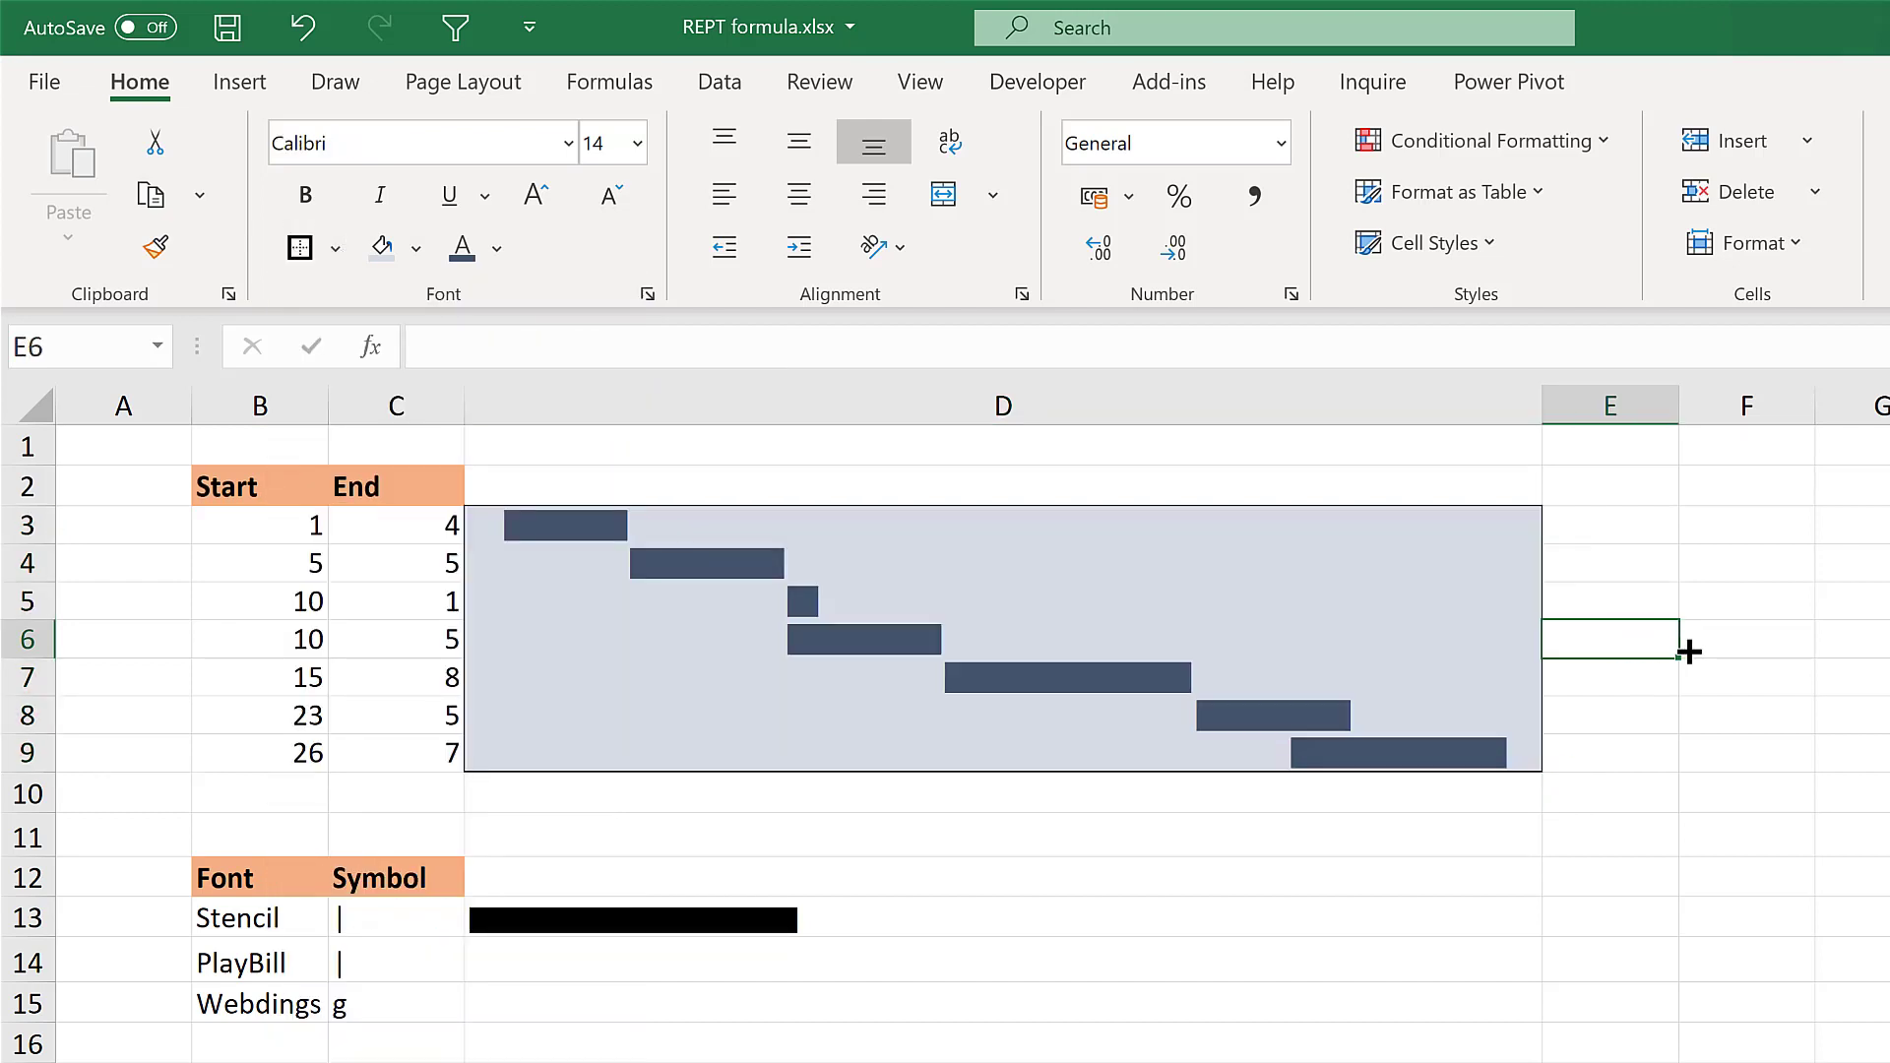